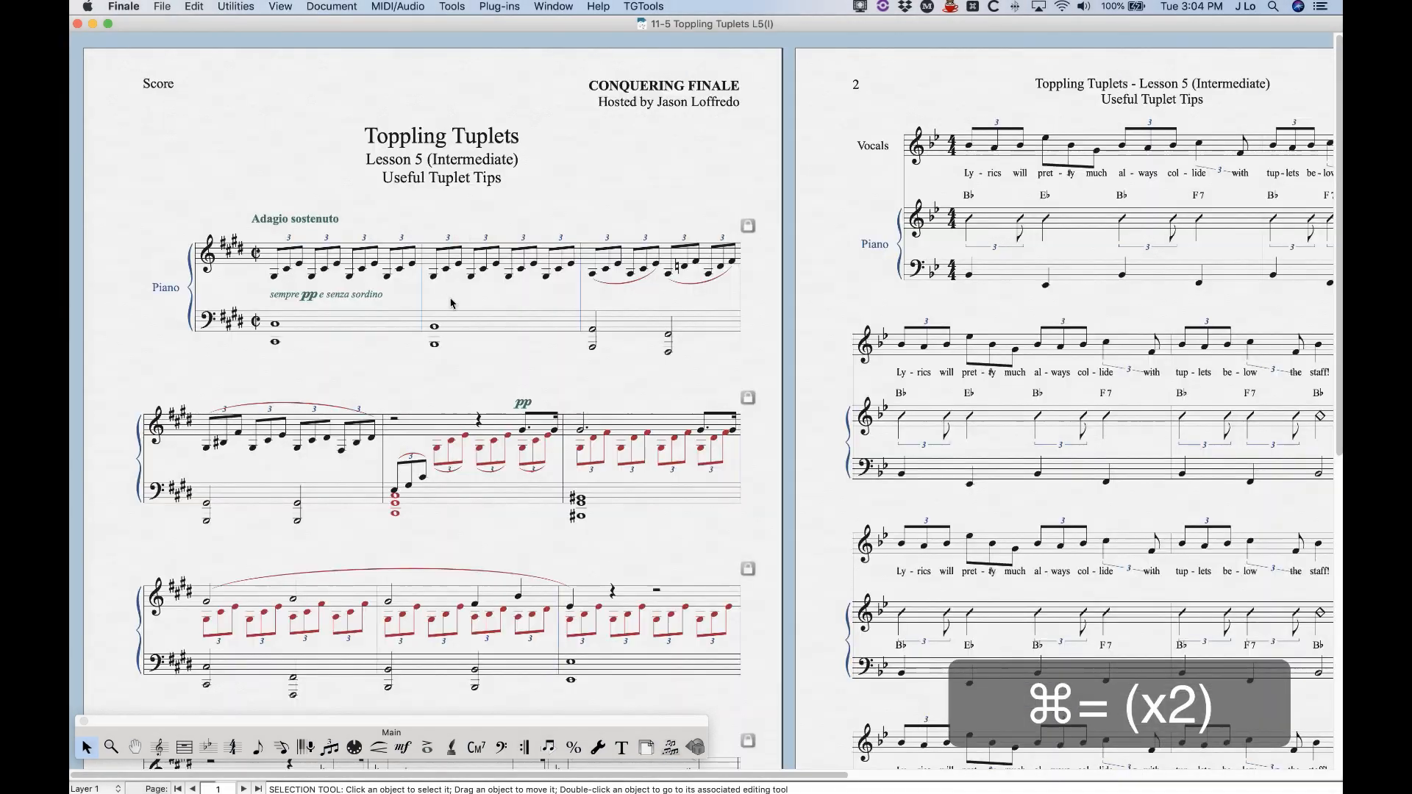
Examine the triplet numbers above and below the notes throughout the piano score on page 1
scroll(519, 357, "right", 2)
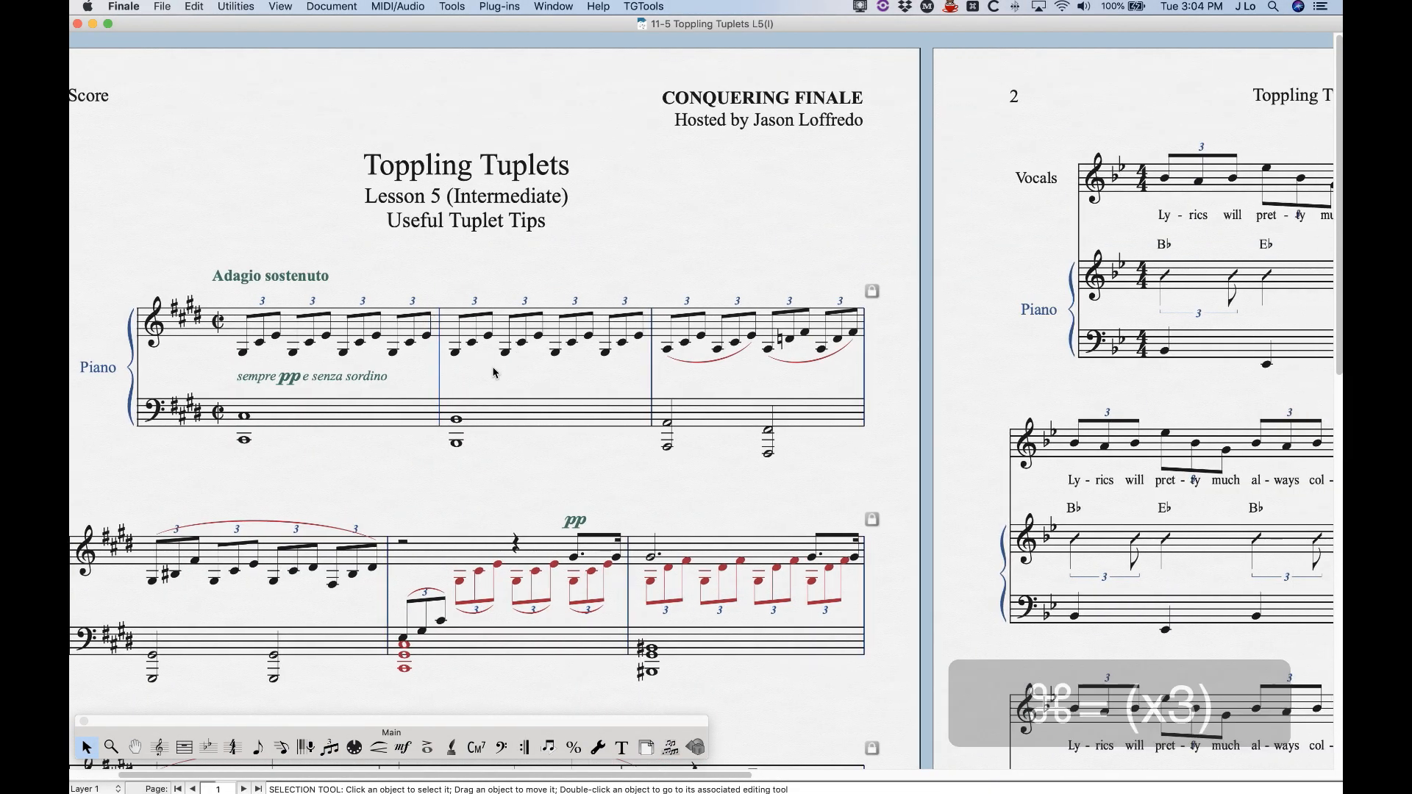
scroll(500, 368, "down", 5)
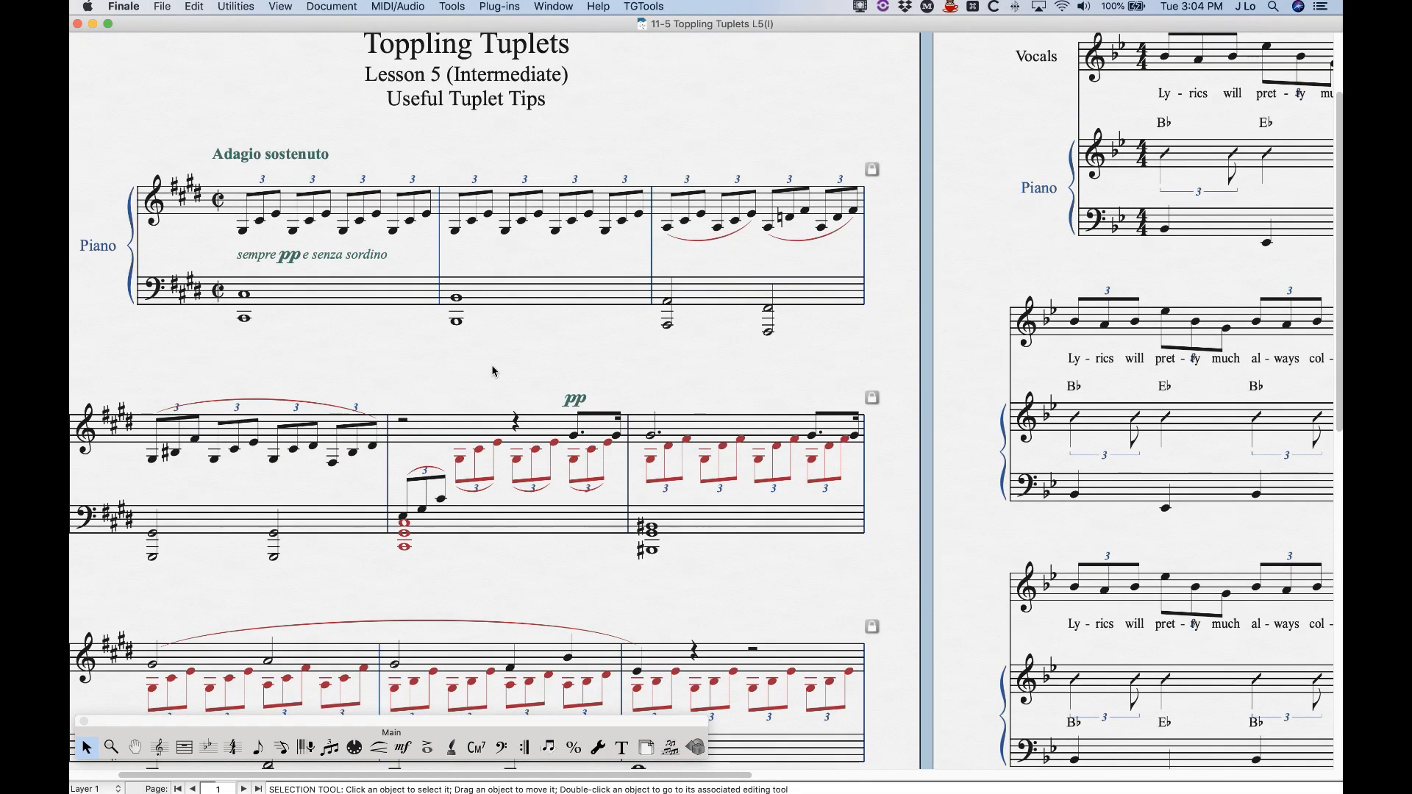
scroll(492, 371, "left", 1)
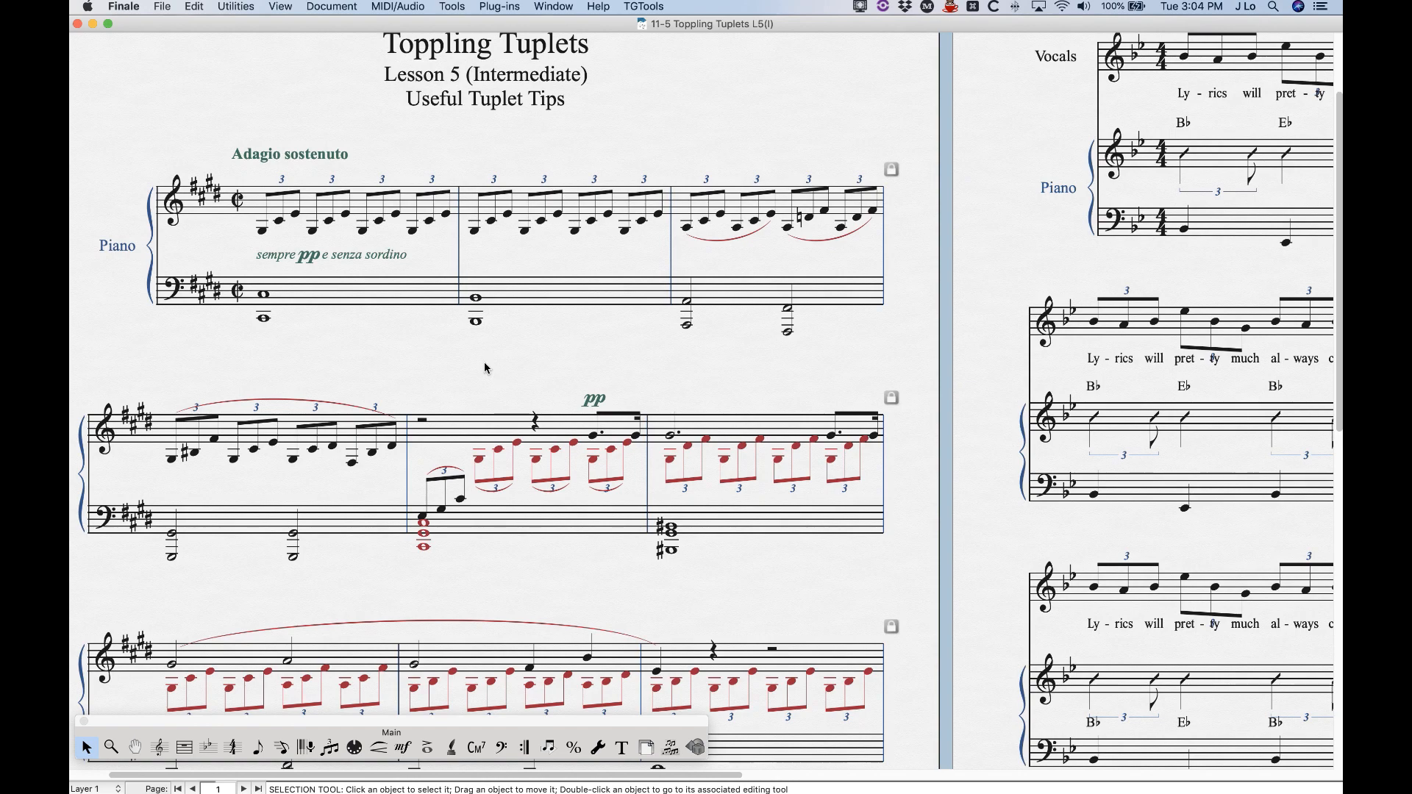
scroll(484, 361, "down", 10)
scroll(484, 368, "up", 15)
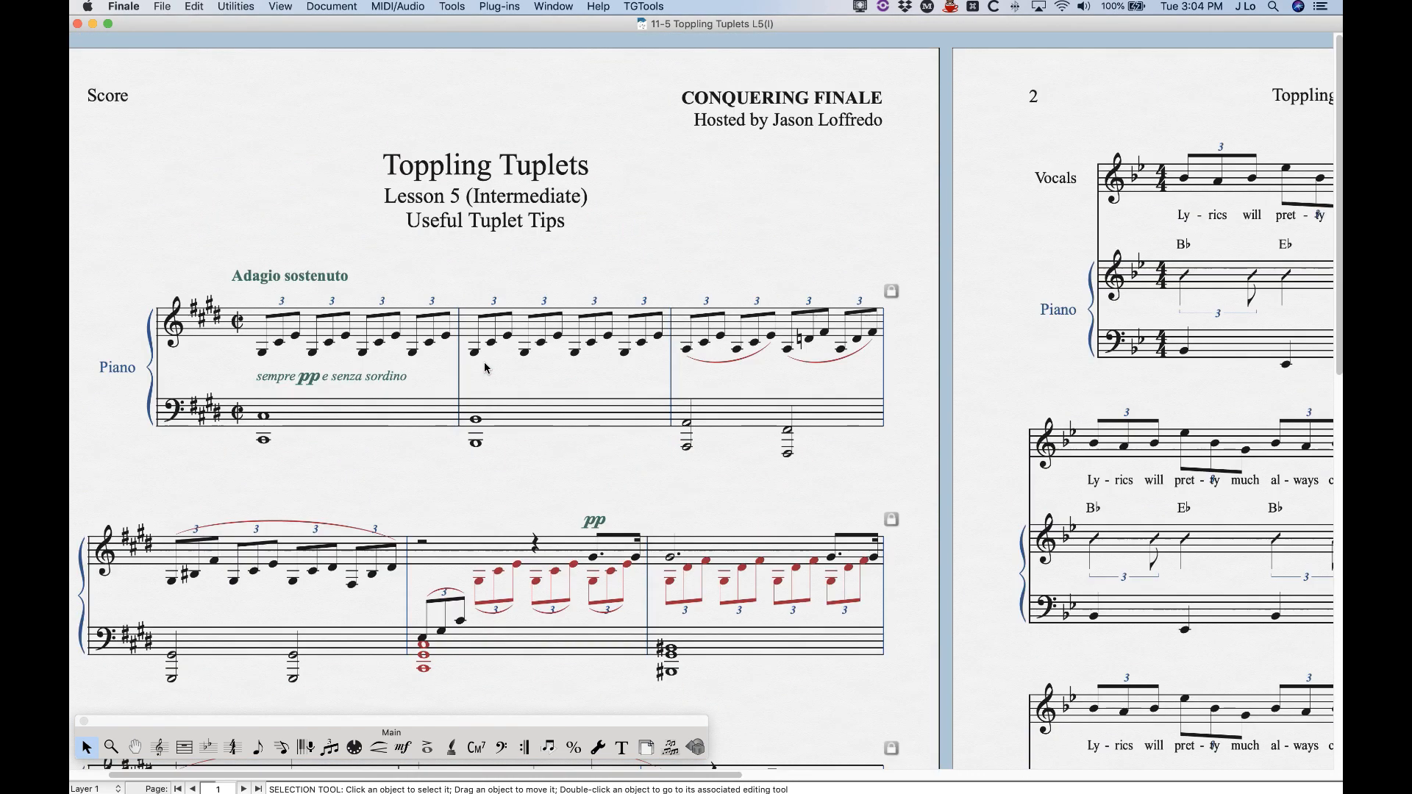
scroll(486, 368, "left", 1)
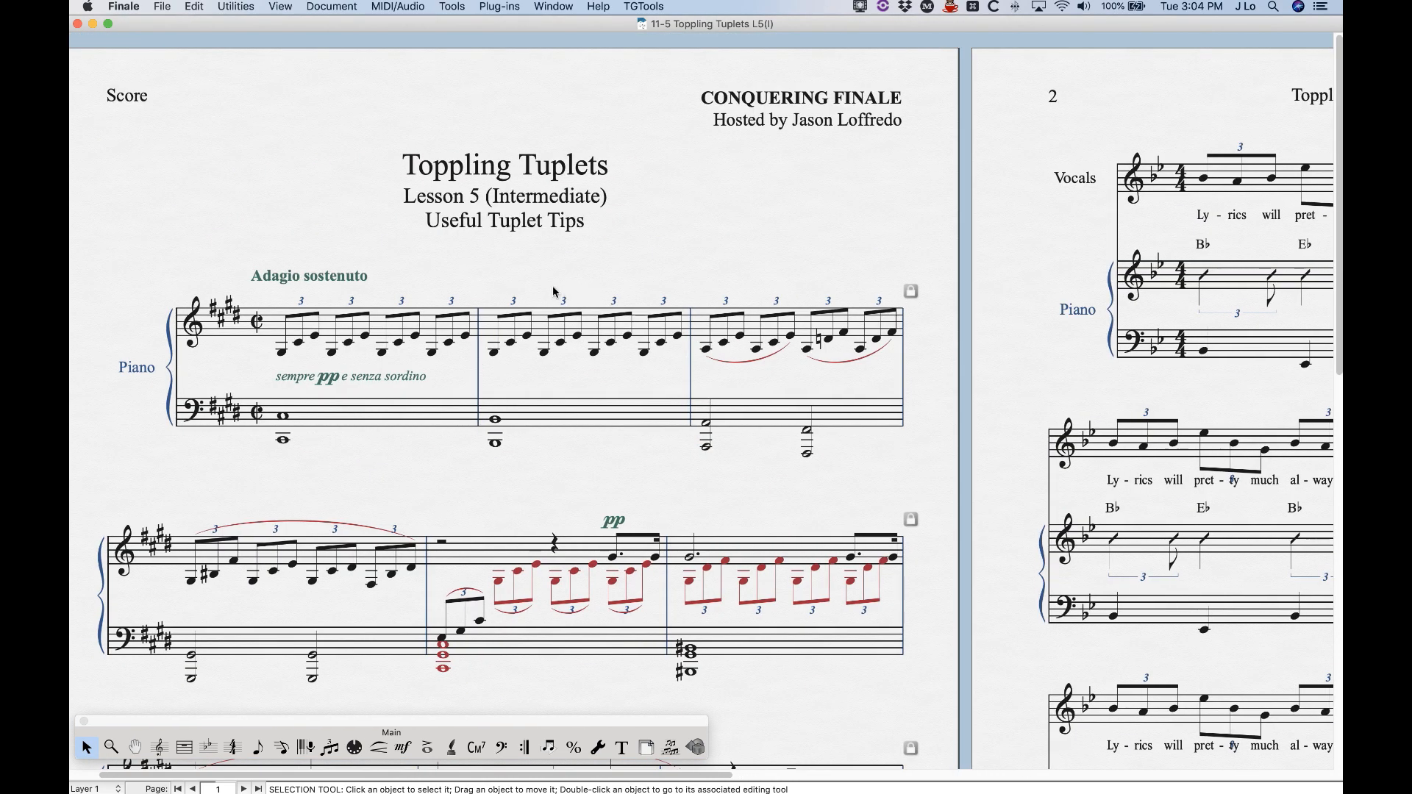
scroll(534, 494, "down", 20)
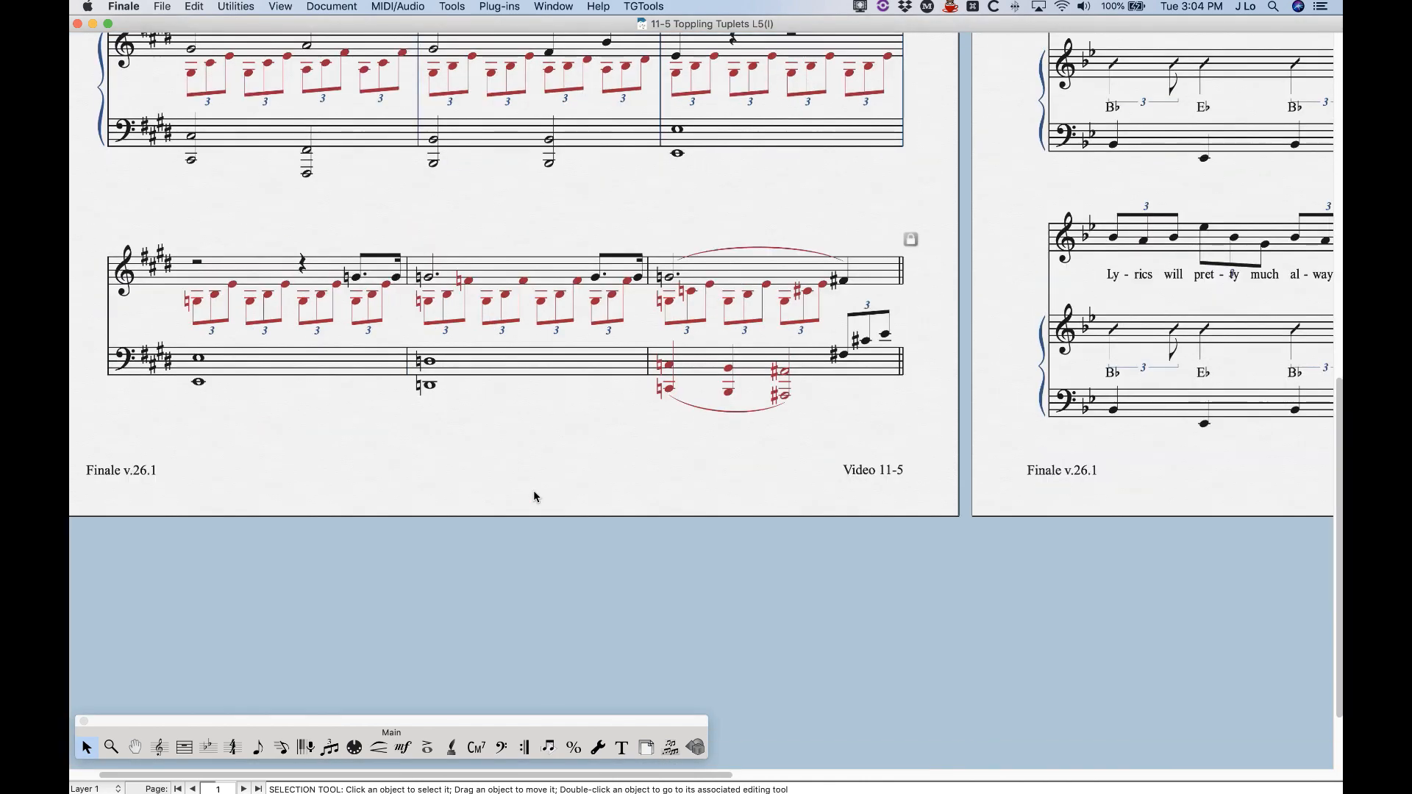
scroll(535, 496, "up", 20)
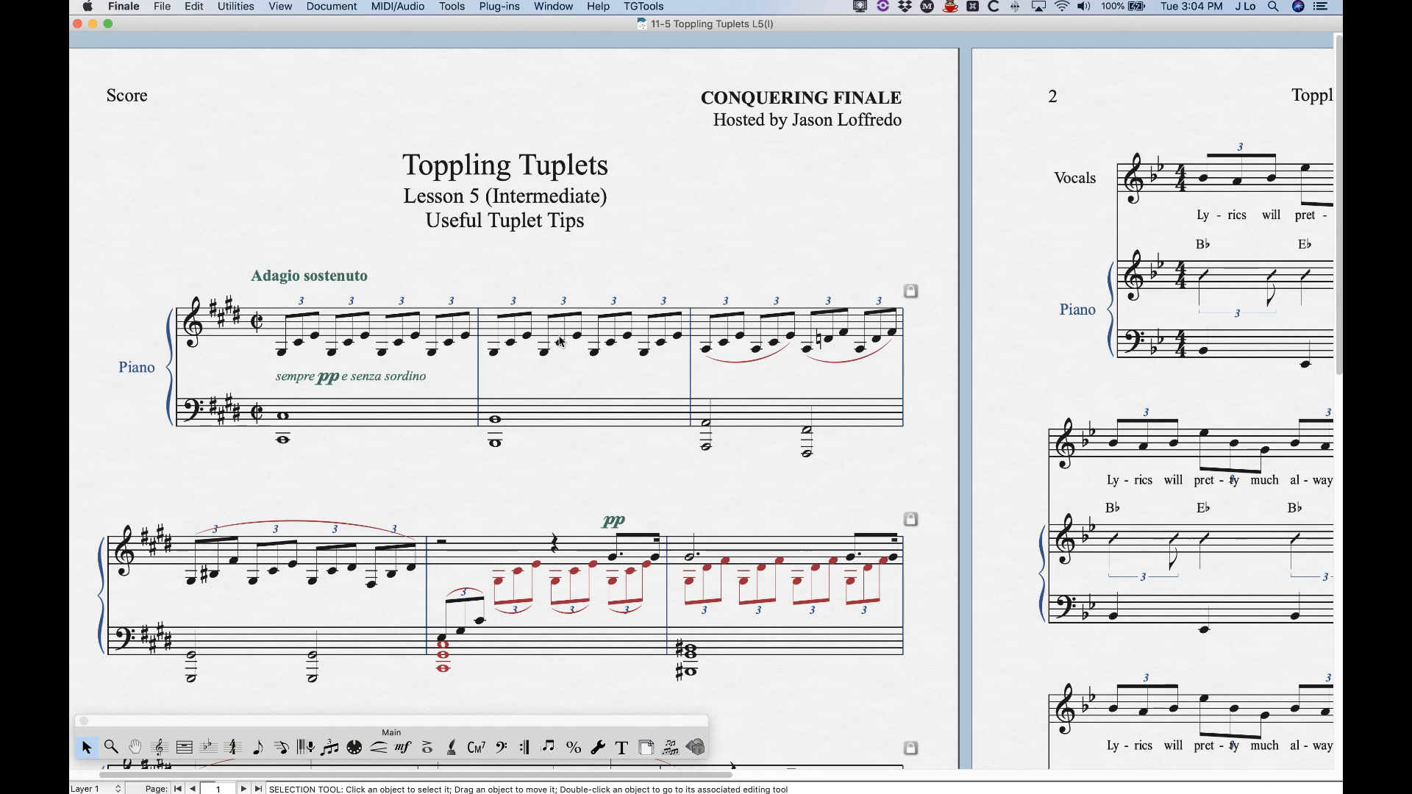
scroll(587, 324, "down", 10)
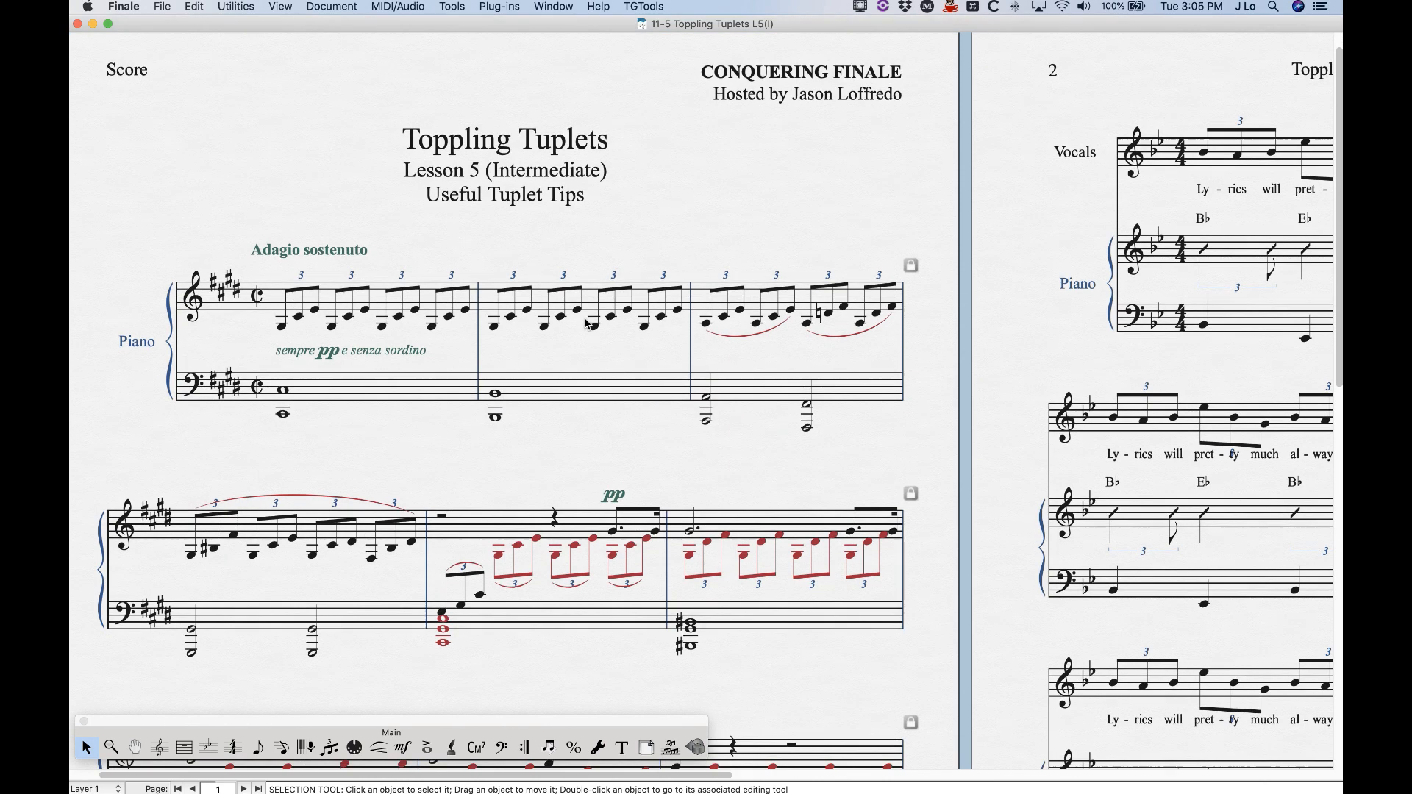
scroll(572, 366, "up", 7)
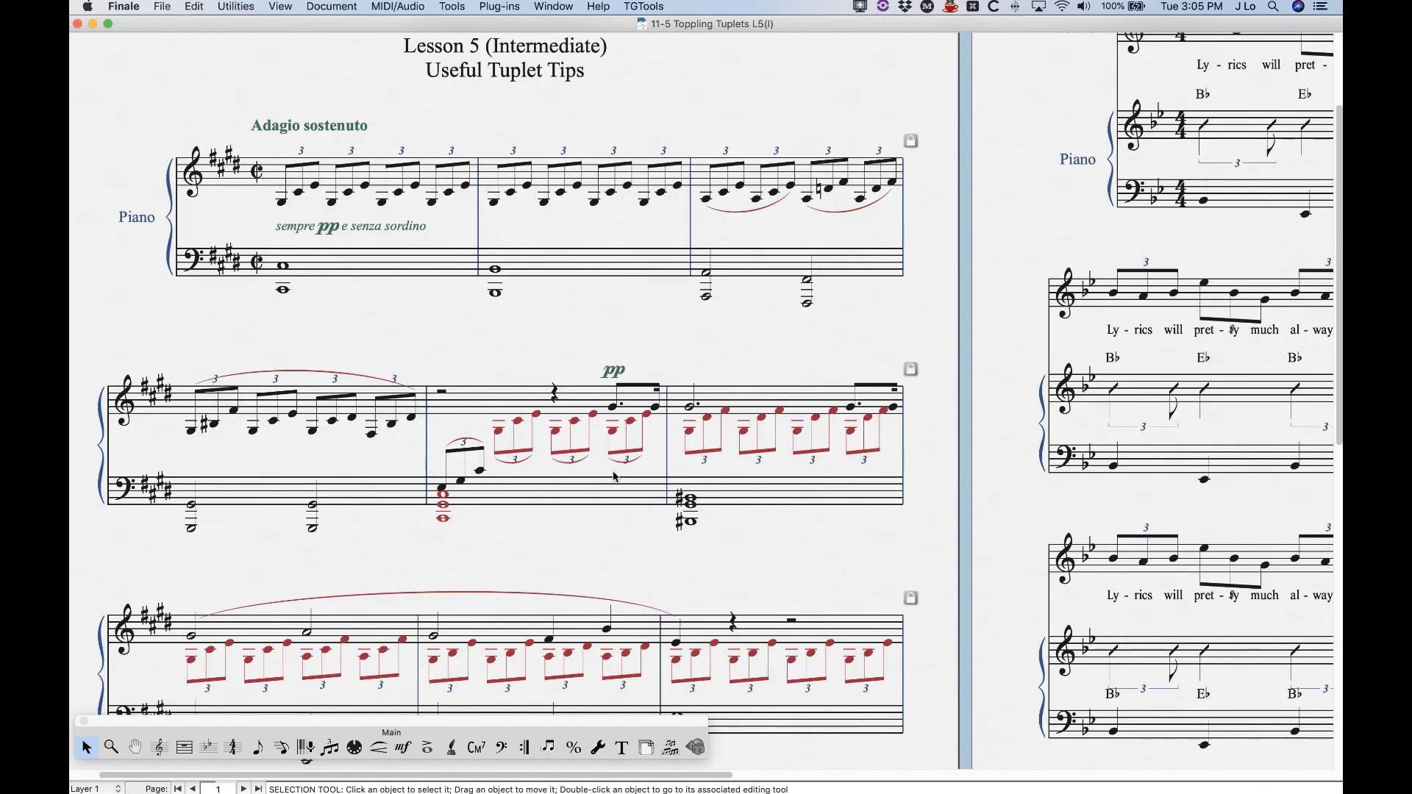
scroll(586, 491, "up", 5)
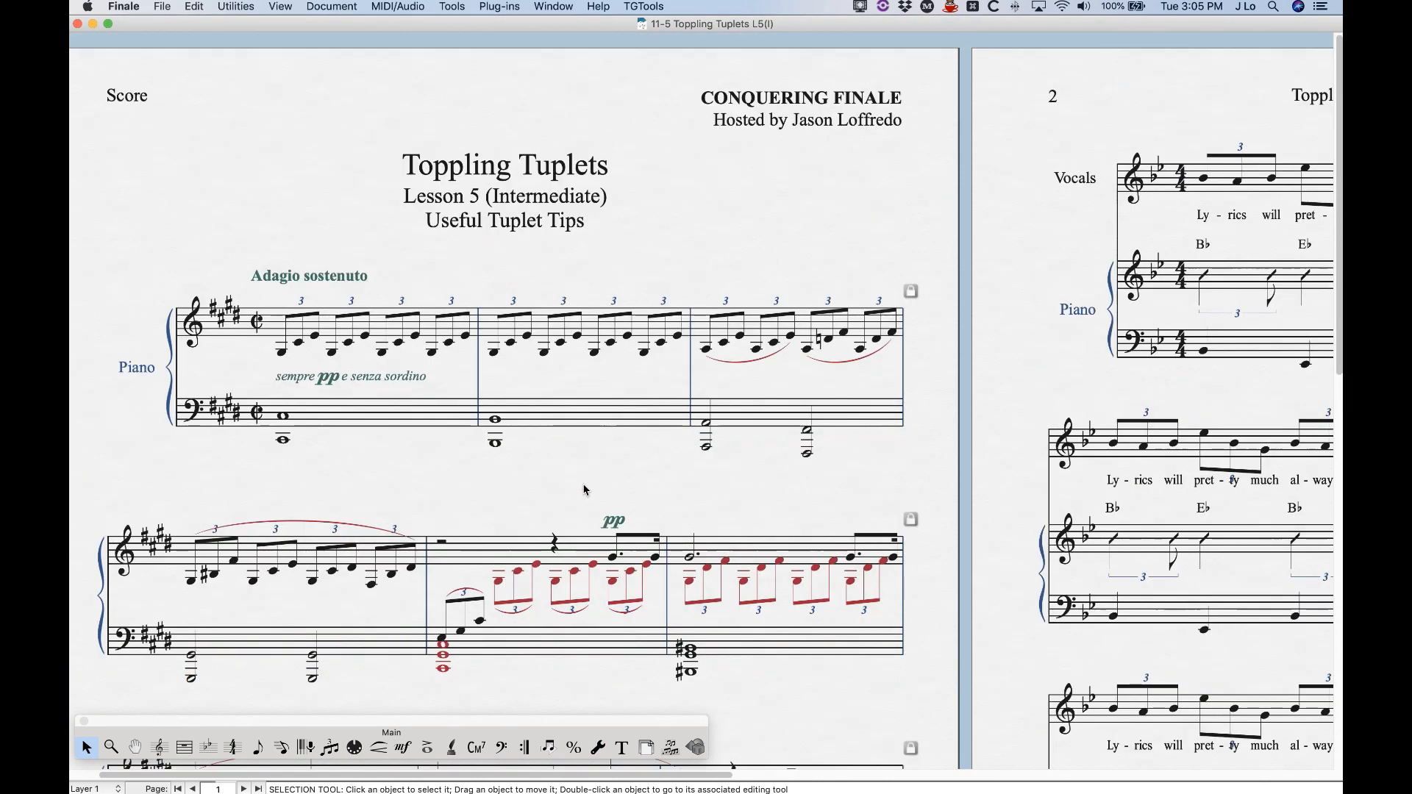
Hide the first two triplet numbers in the piano's second measure by turning off their Show option, and undo both changes
left_click(330, 749)
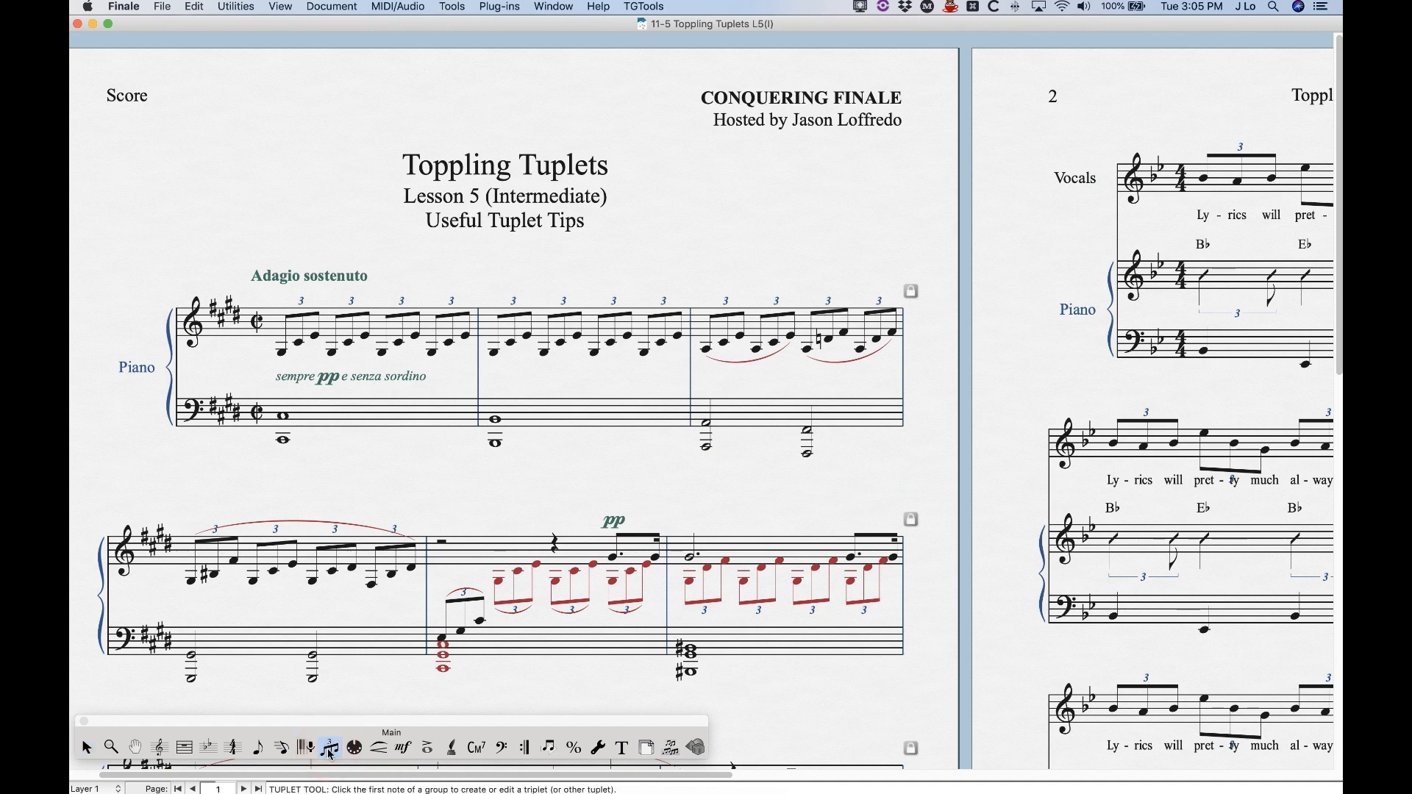
right_click(515, 319)
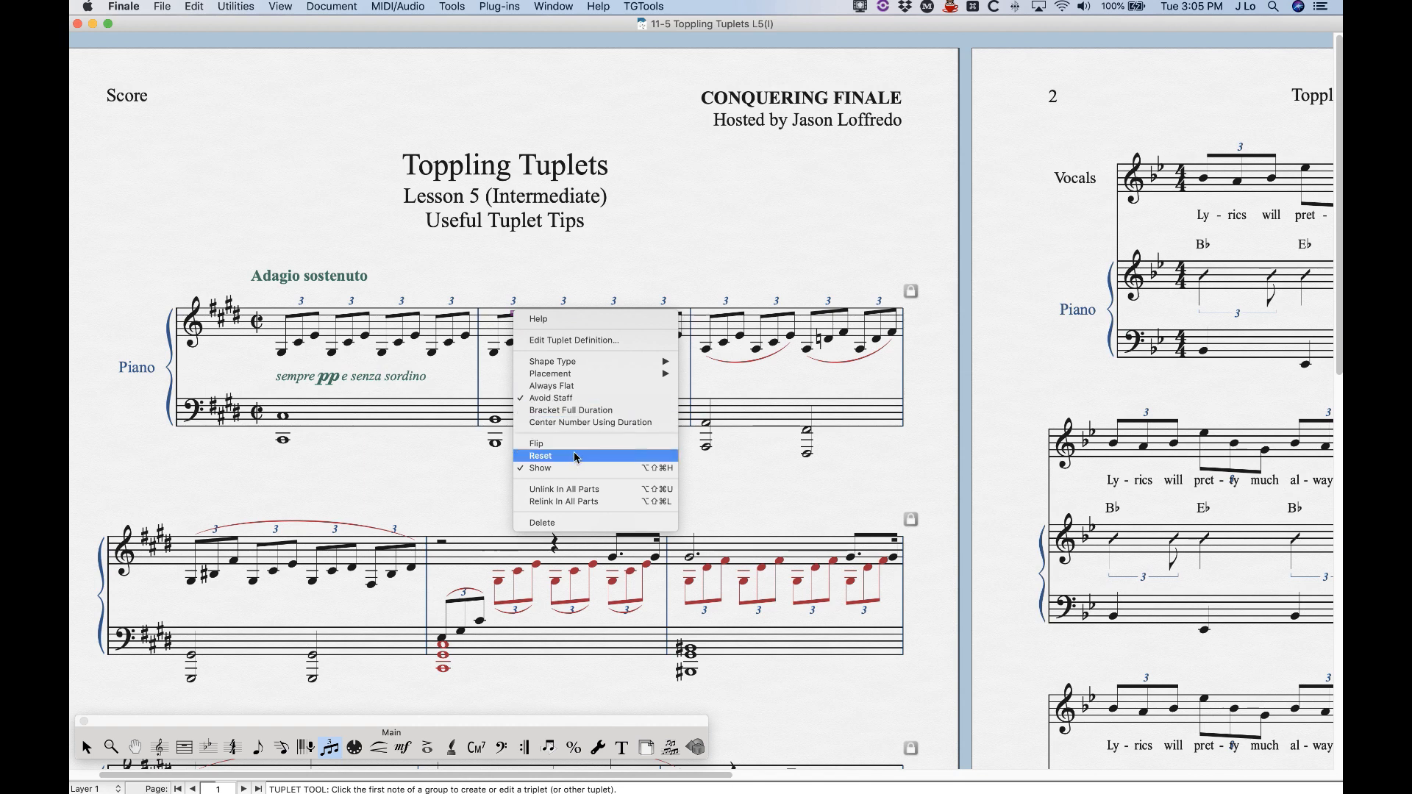
left_click(564, 472)
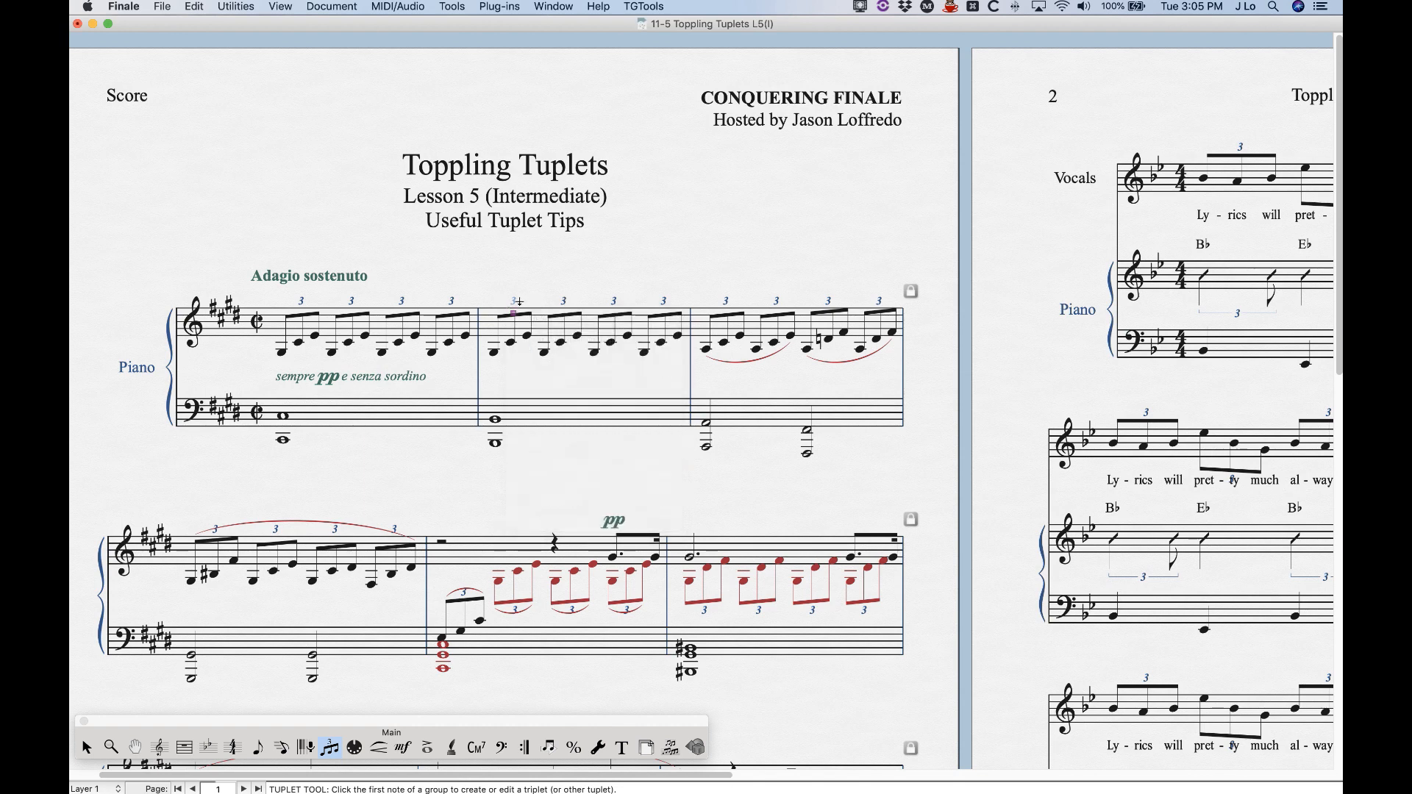
left_click(86, 748)
right_click(563, 301)
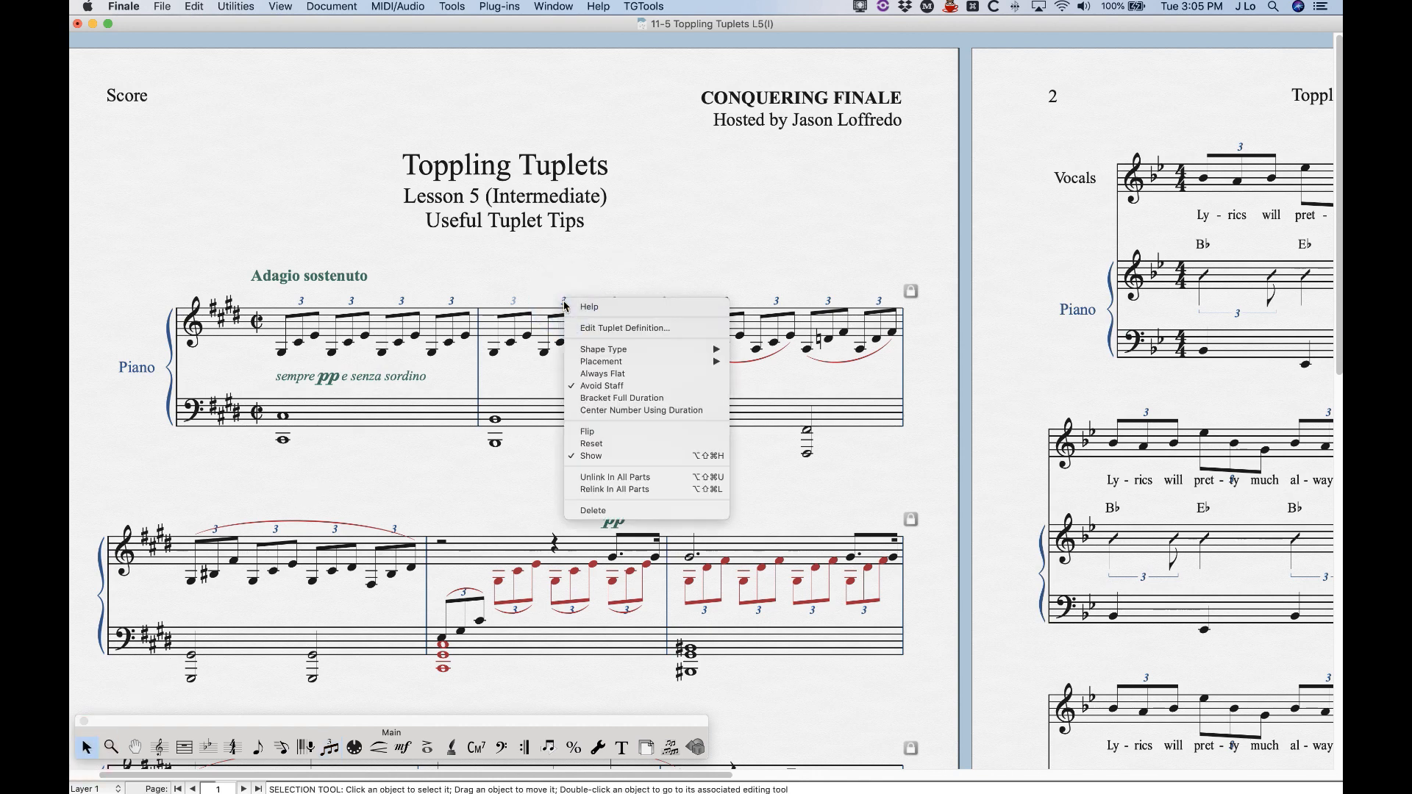
left_click(603, 458)
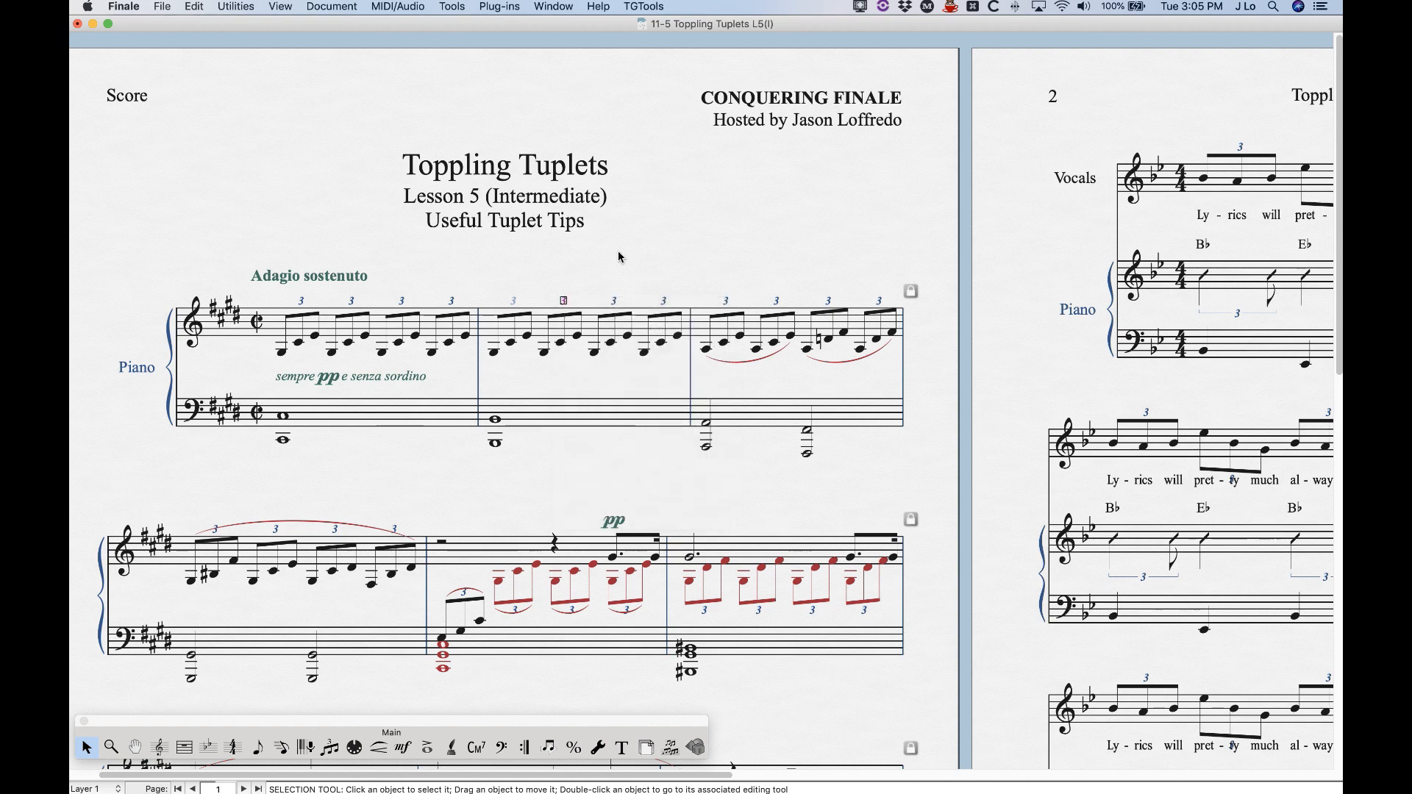
key("super+z")
key("super+z")
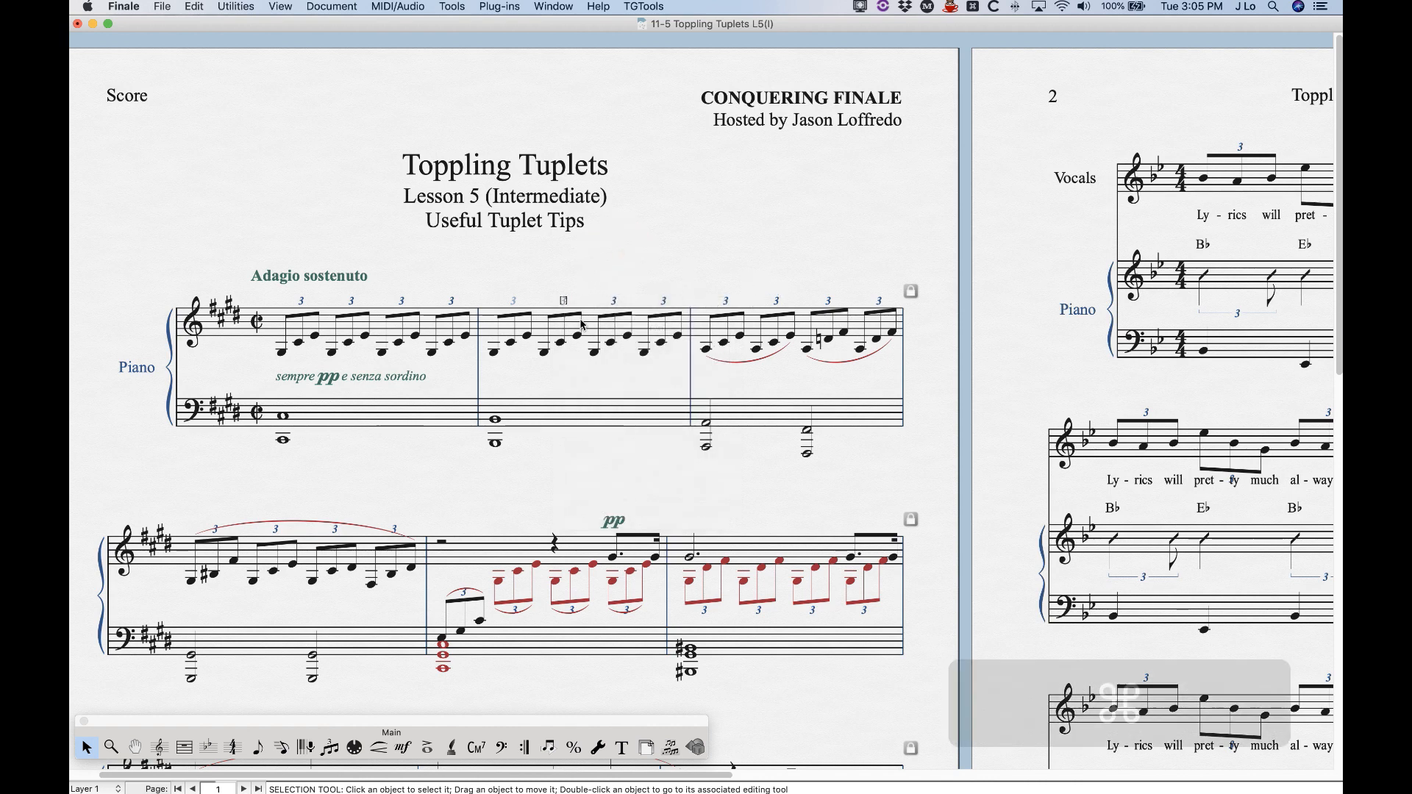
Set Number and Shape to Nothing in the definition of the second measure's first triplet, and undo the change
left_click(329, 747)
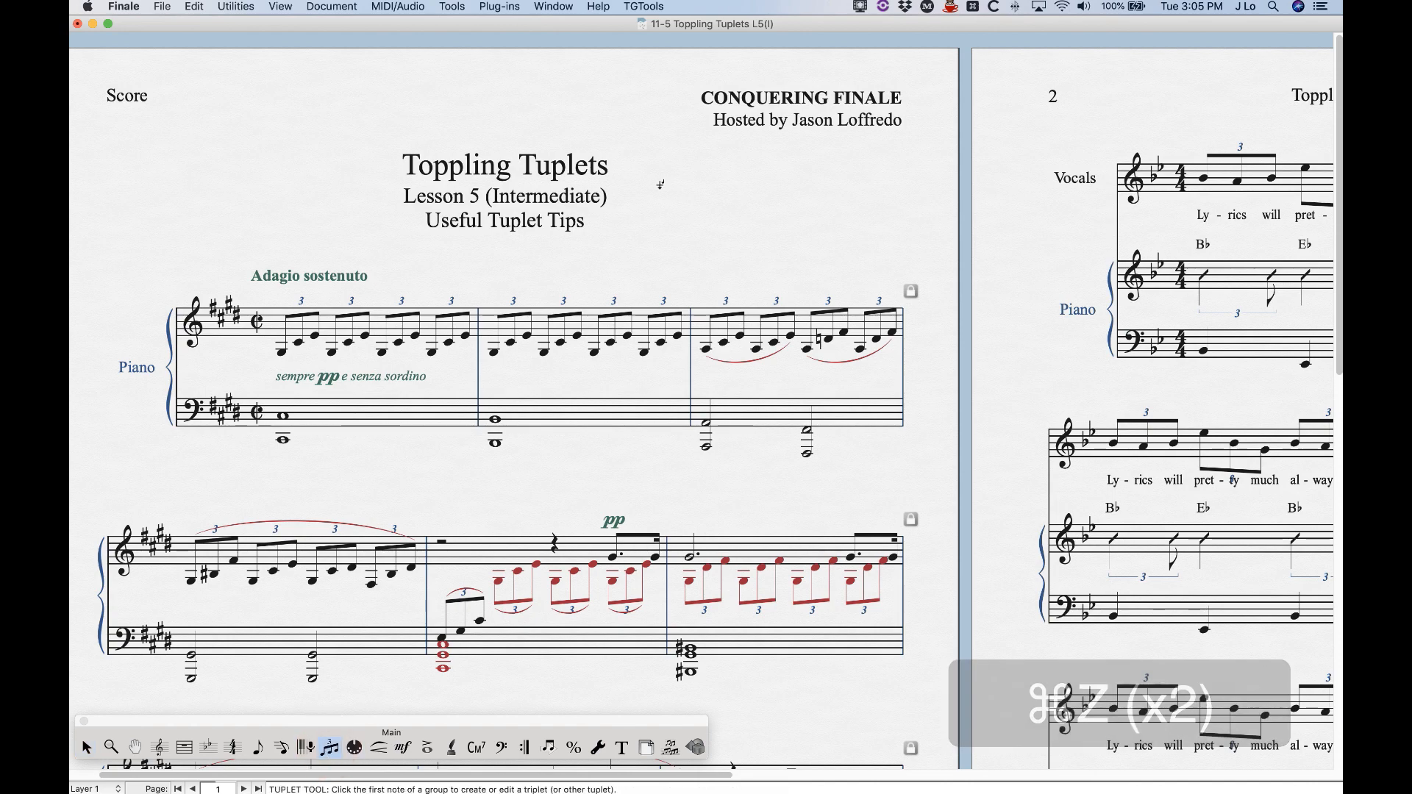
left_click(515, 316)
left_click_drag(728, 137, 835, 110)
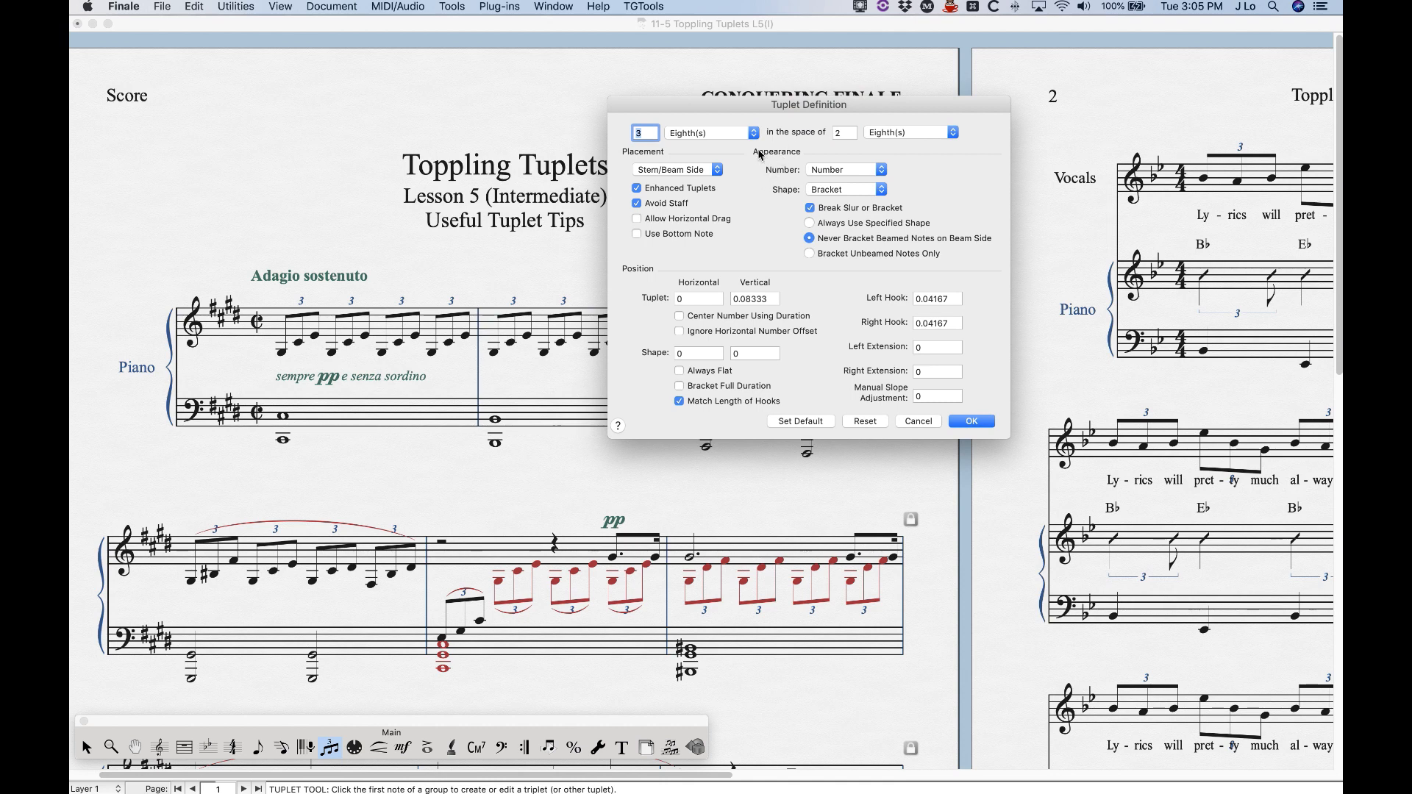
left_click(844, 168)
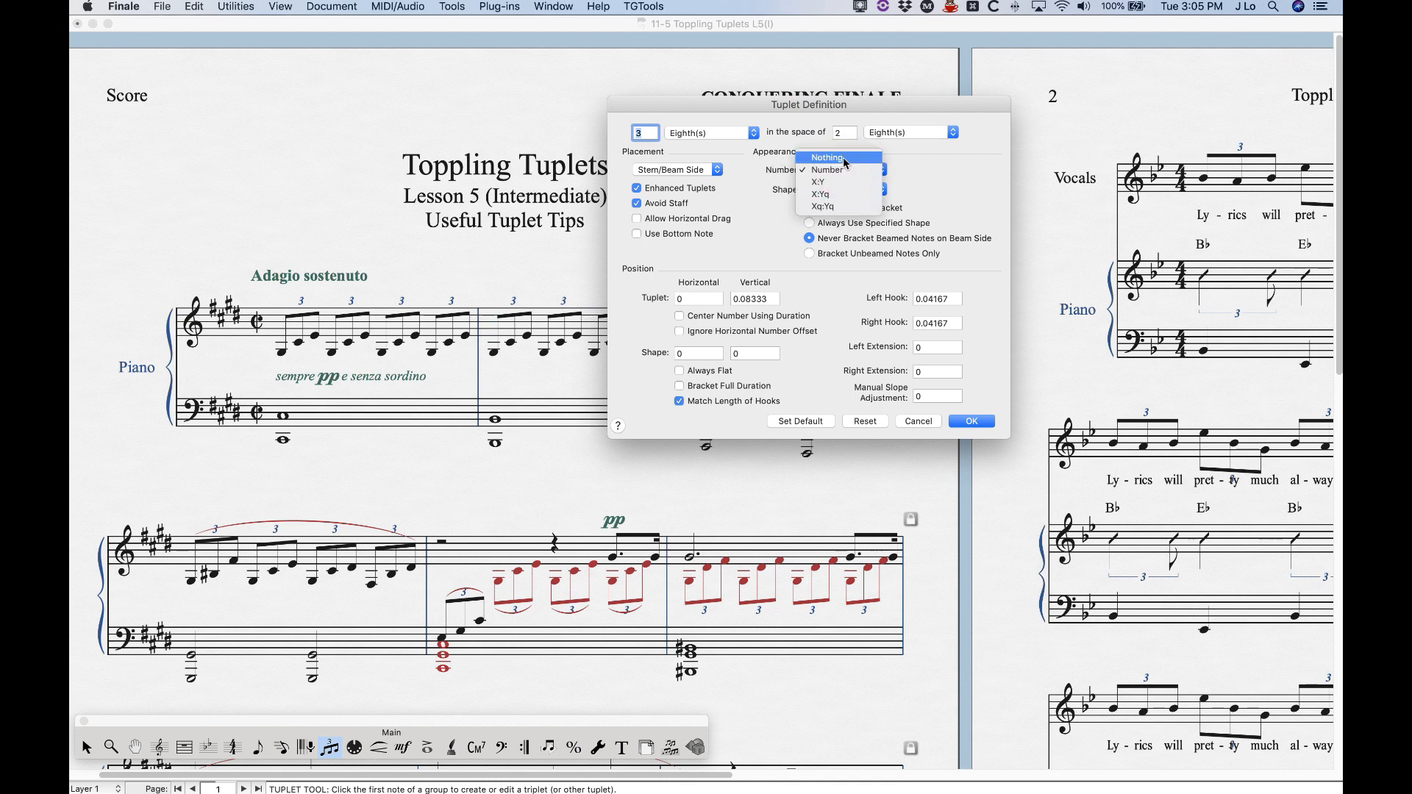
left_click(843, 156)
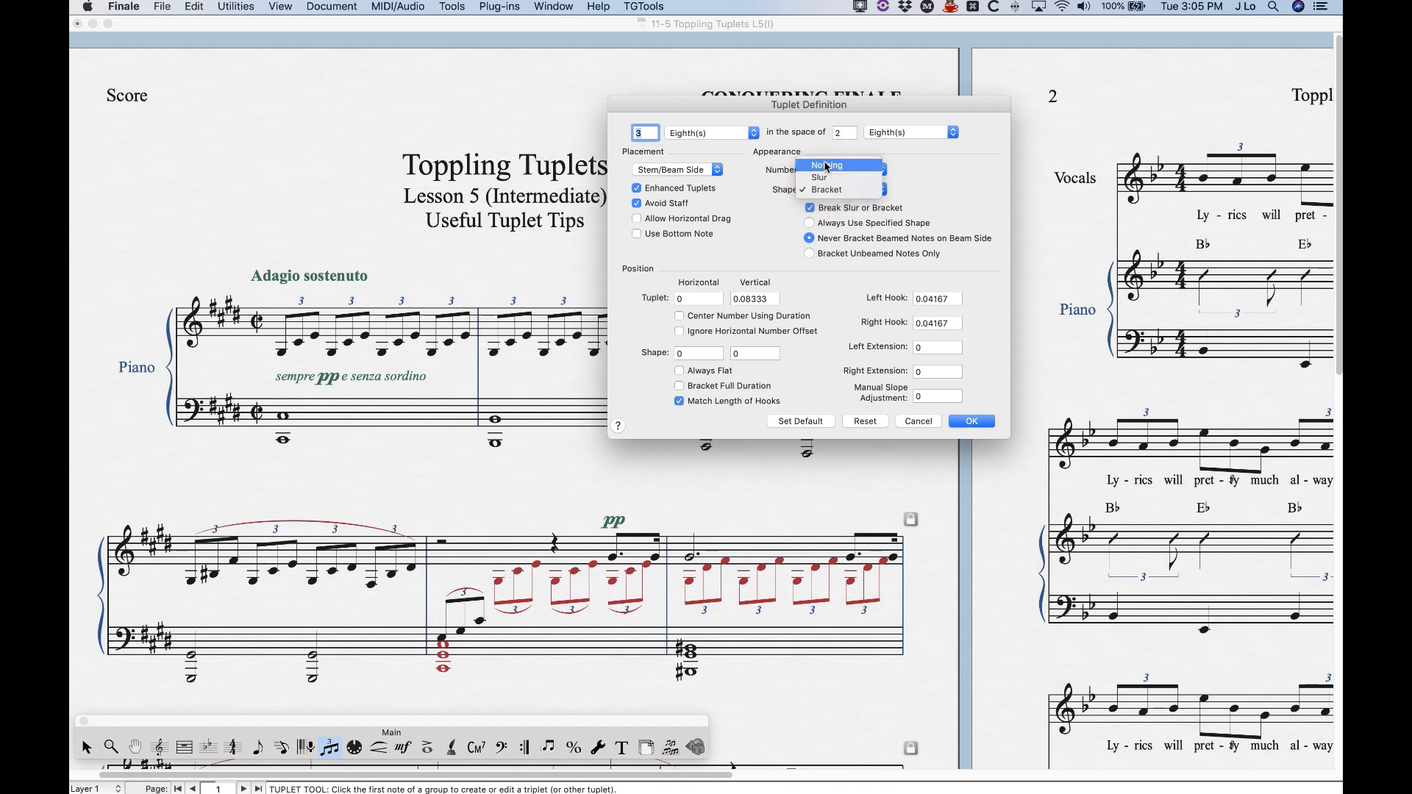
left_click(972, 421)
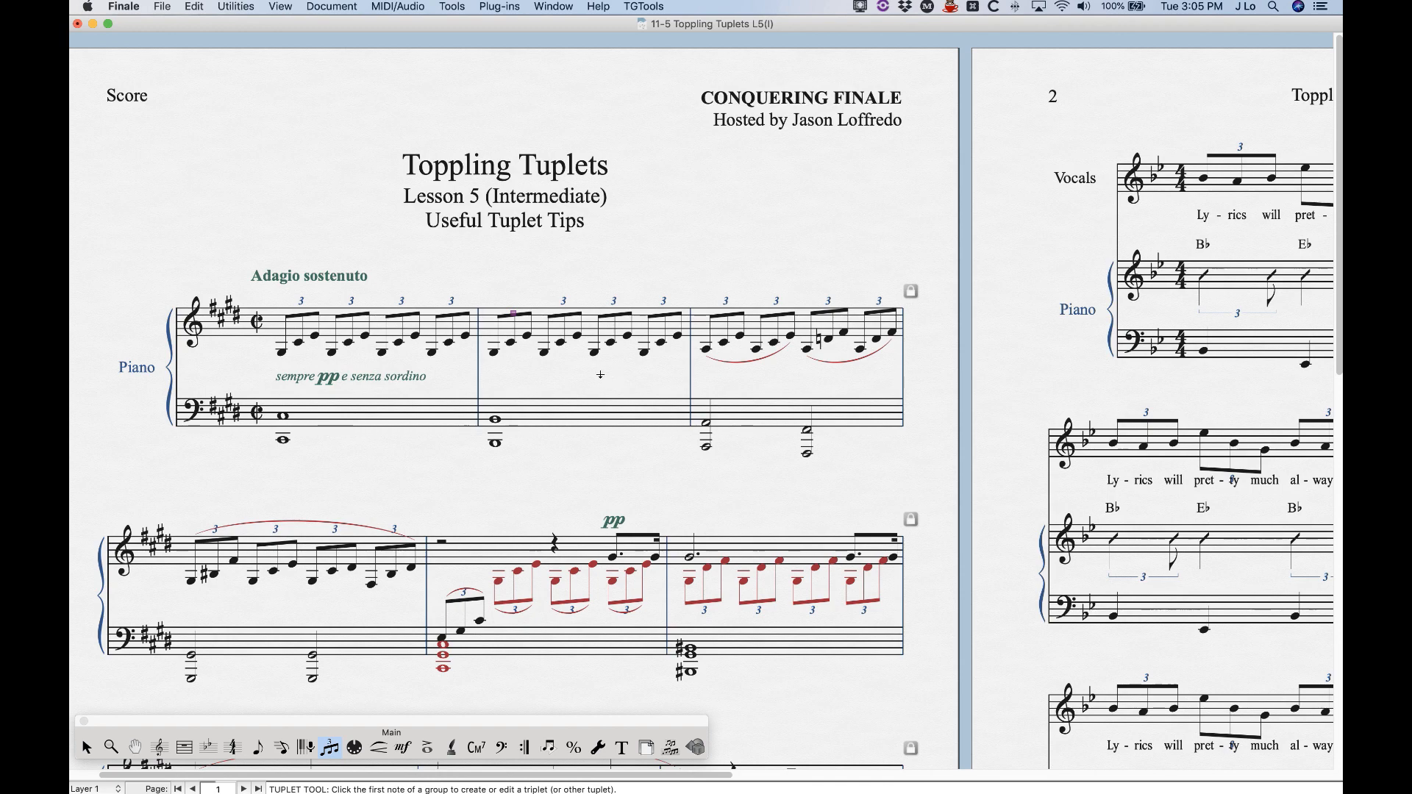
key("super+z")
Change all tuplets in both piano staves from measure 2 to the end of page 1 to Number Nothing and Shape Nothing
left_click(86, 747)
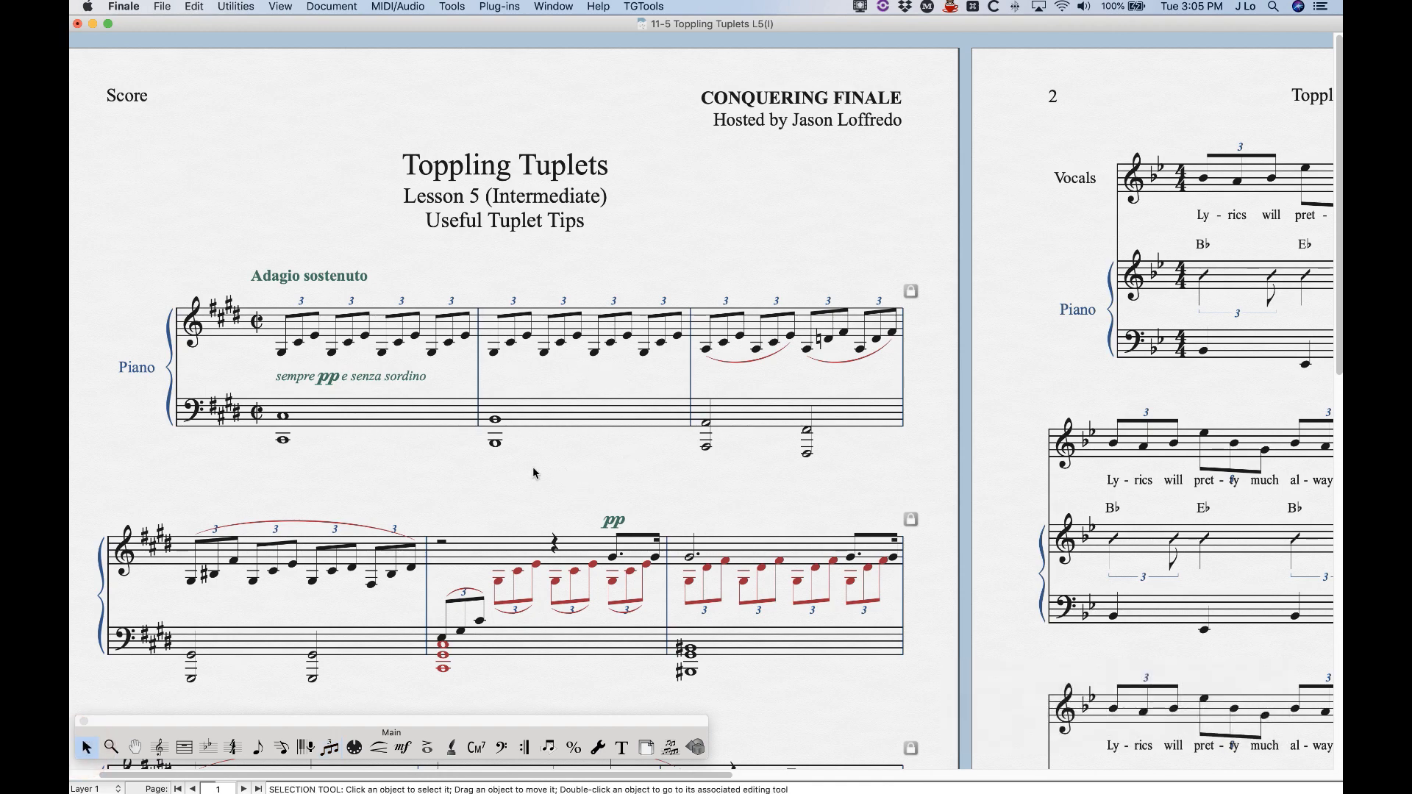
key("super+minus")
key("super+minus")
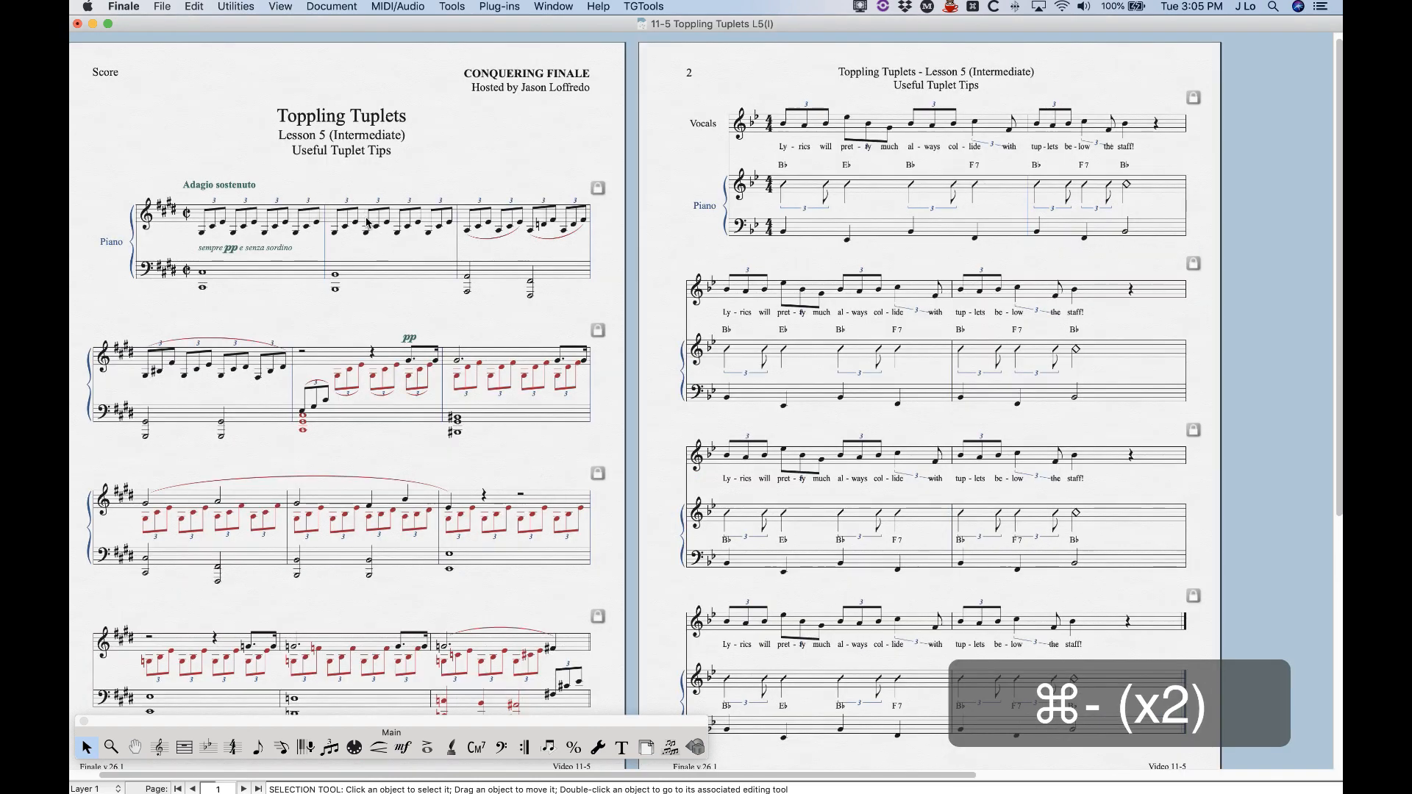
left_click(368, 224)
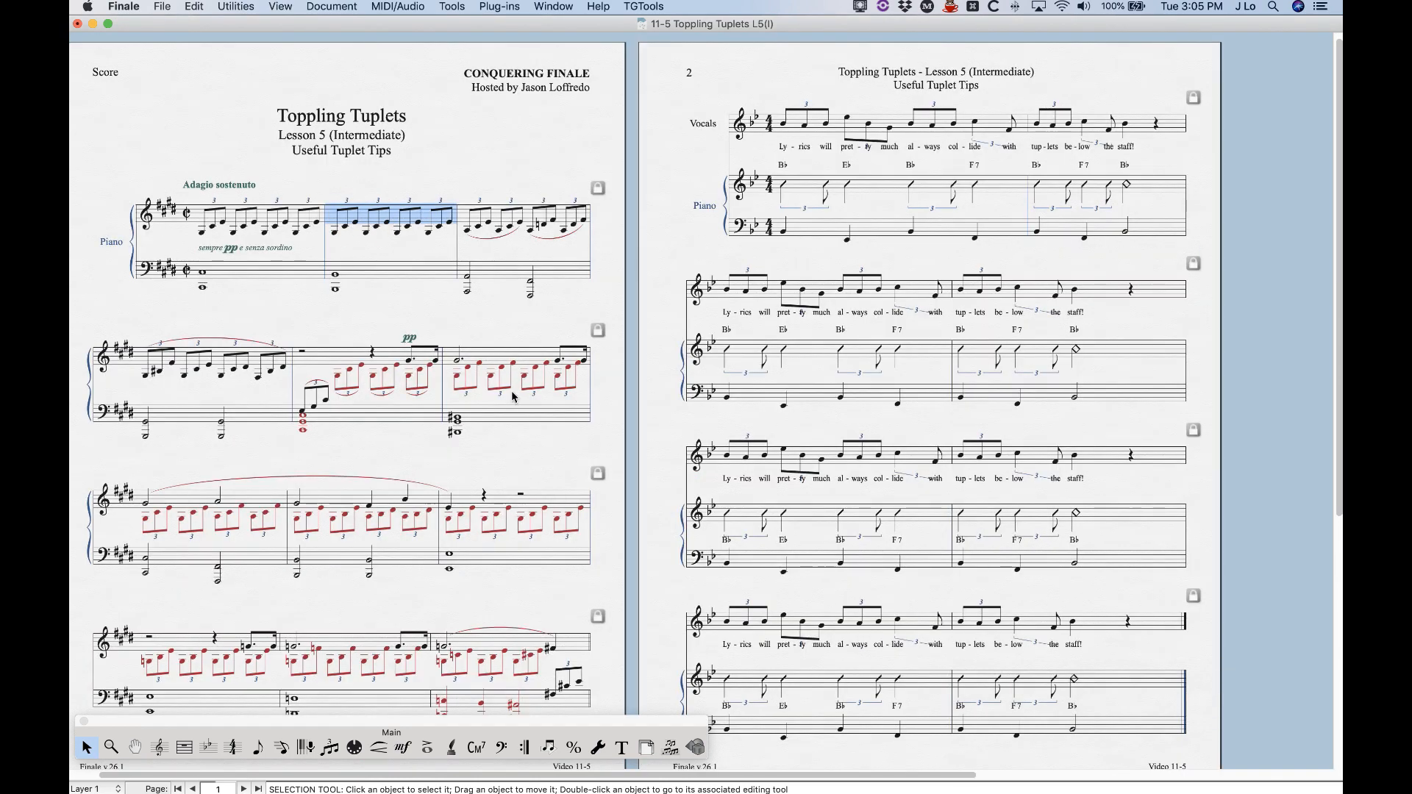
scroll(514, 397, "down", 1)
left_click(541, 682, "shift")
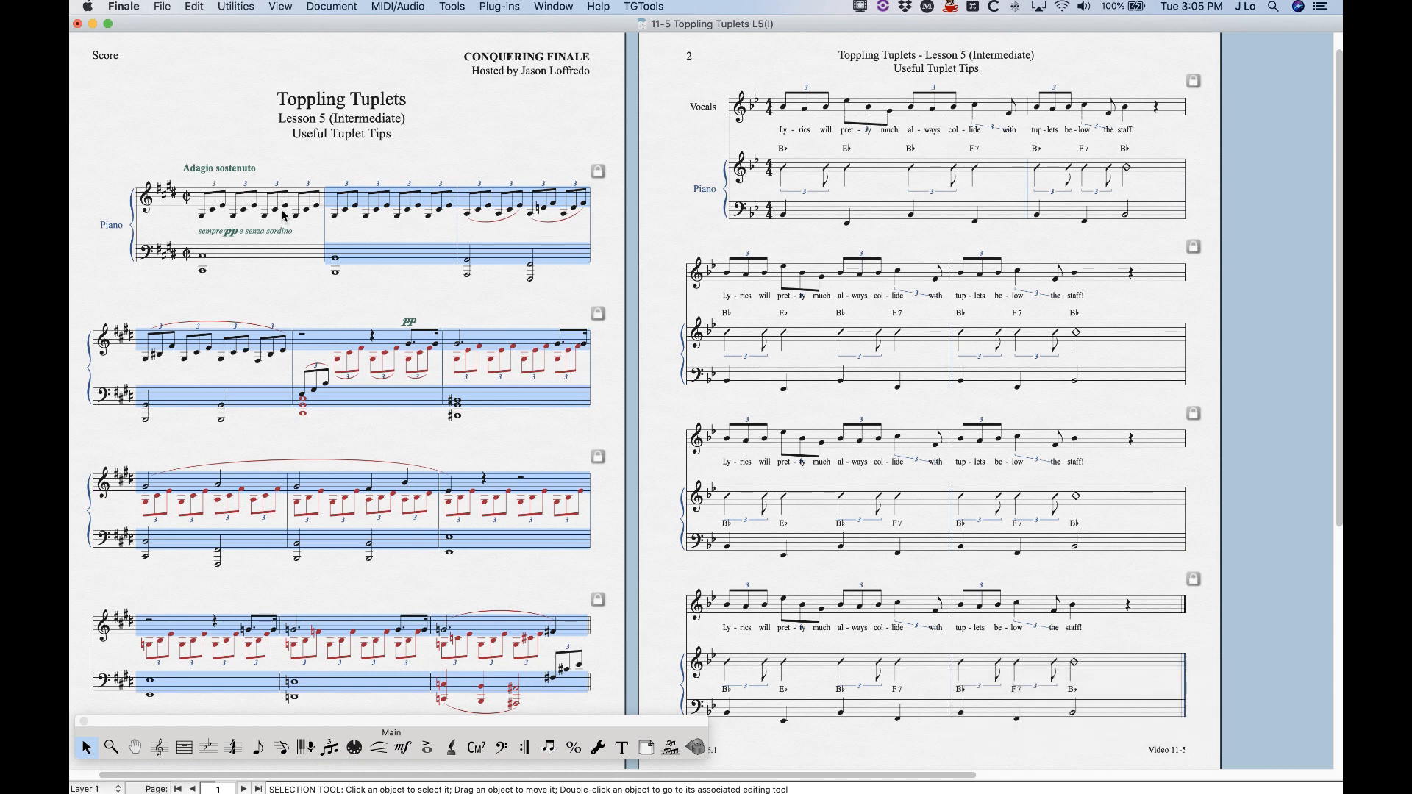
left_click(248, 6)
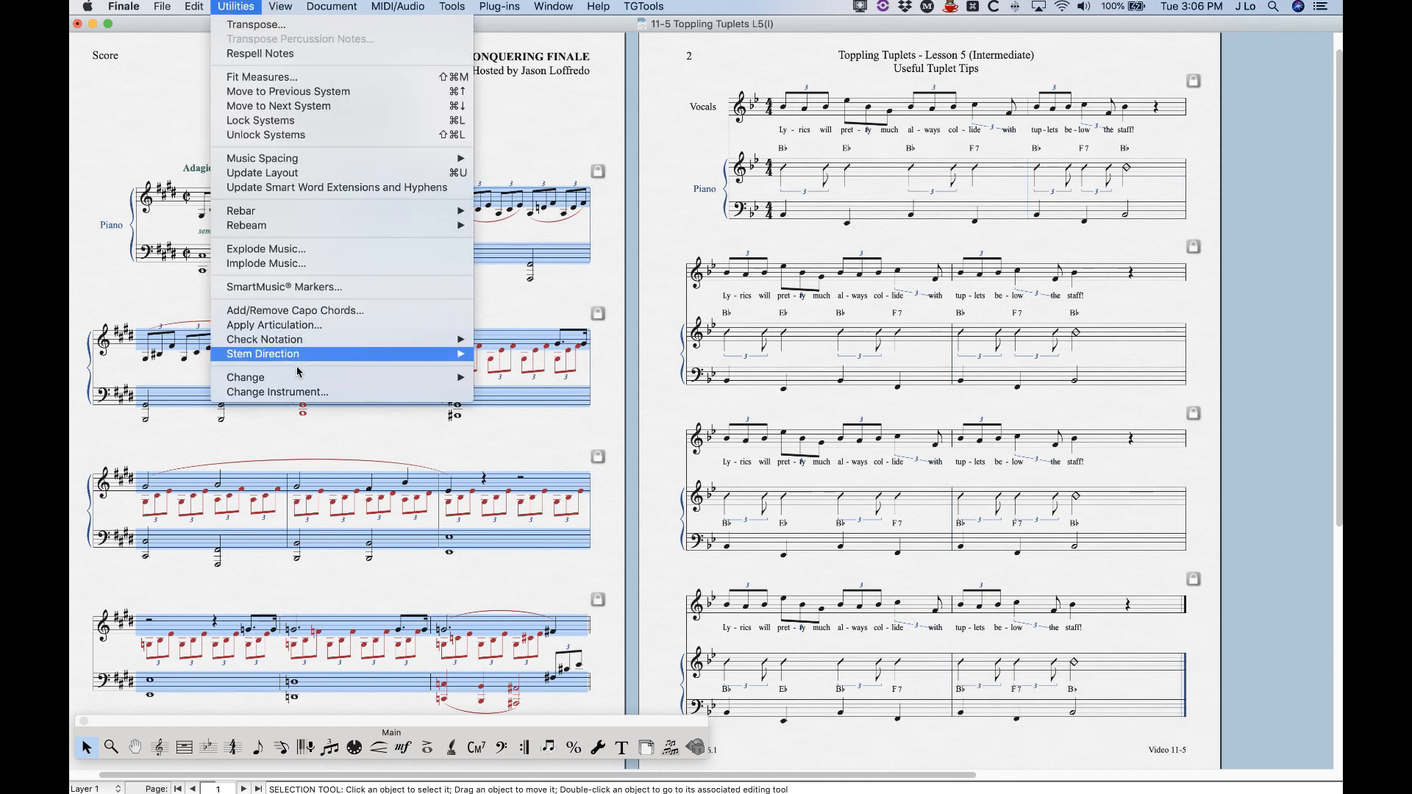
mouse_move(300, 377)
left_click(512, 493)
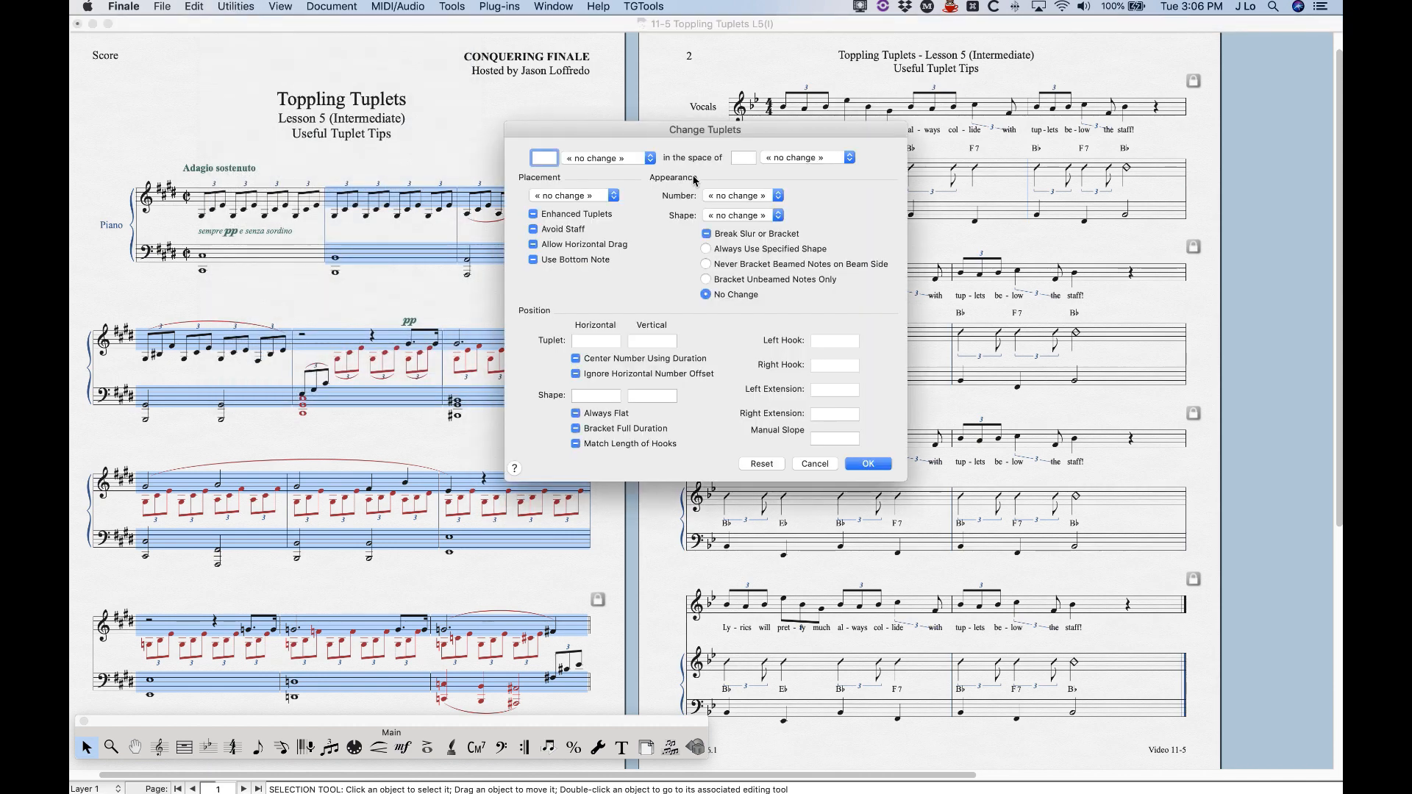
left_click(724, 197)
left_click(728, 208)
left_click(732, 216)
left_click(724, 227)
left_click(874, 464)
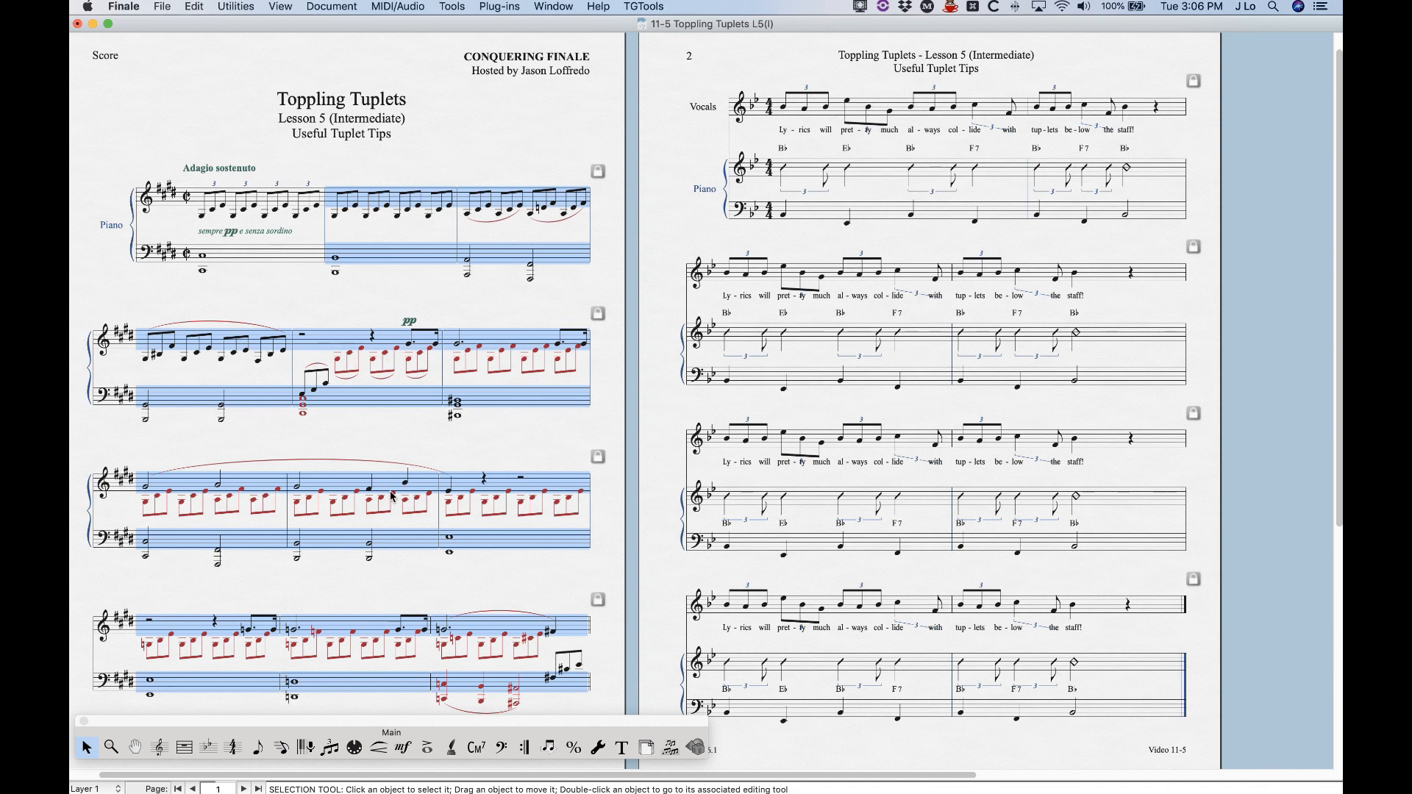
left_click(479, 124)
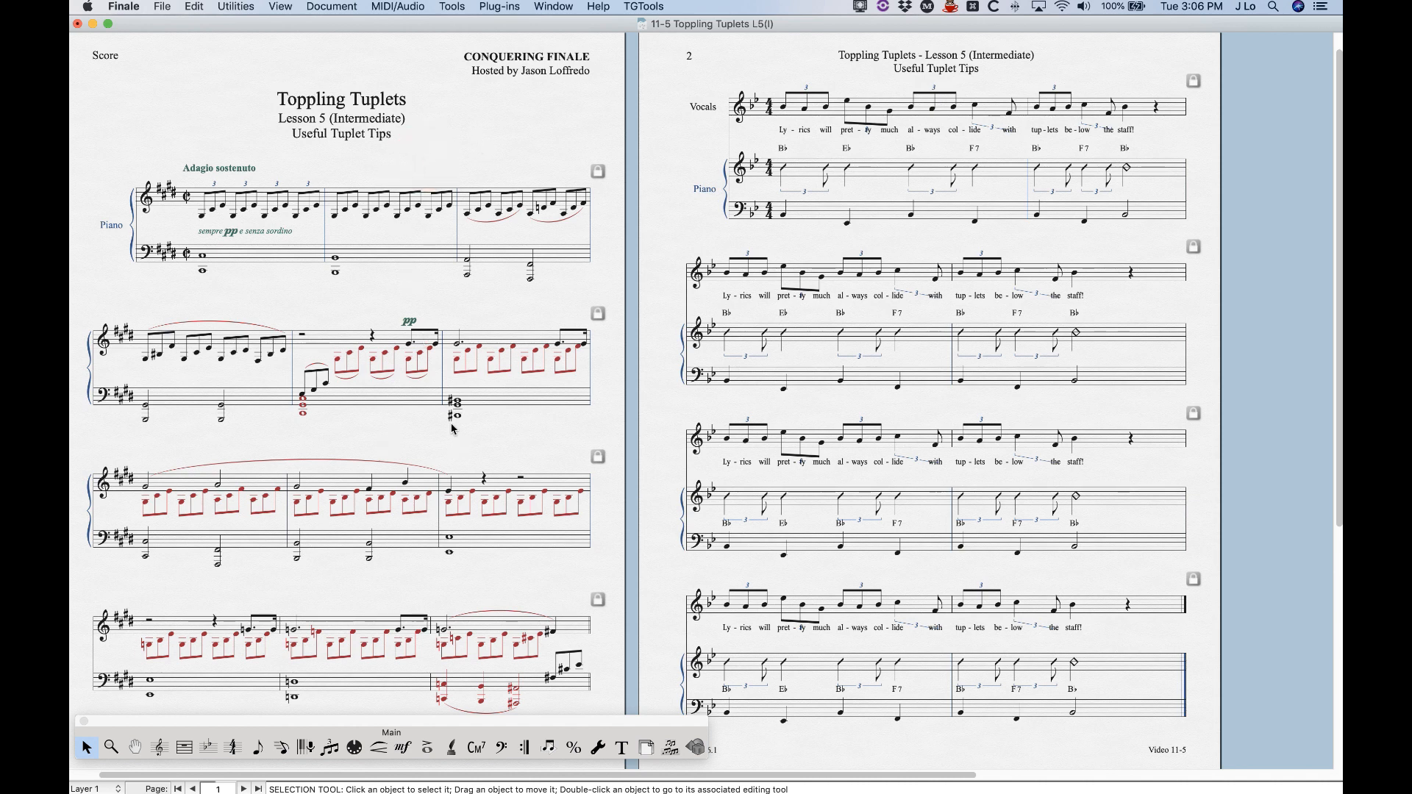
Examine the tuplets in the vocal and piano staves on page 2 at a larger zoom
scroll(453, 429, "down", 1)
scroll(453, 429, "right", 5)
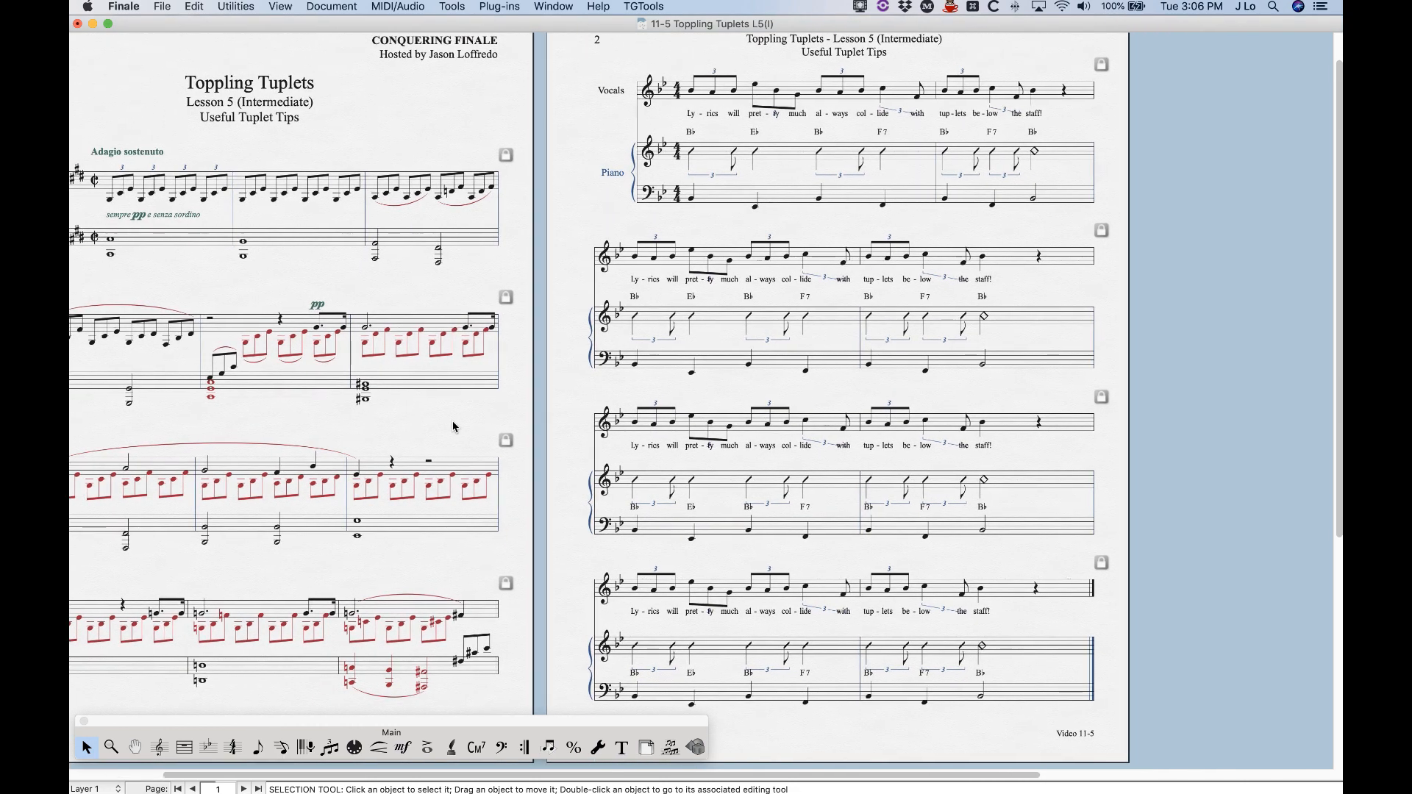
key("super+equal")
key("super+equal")
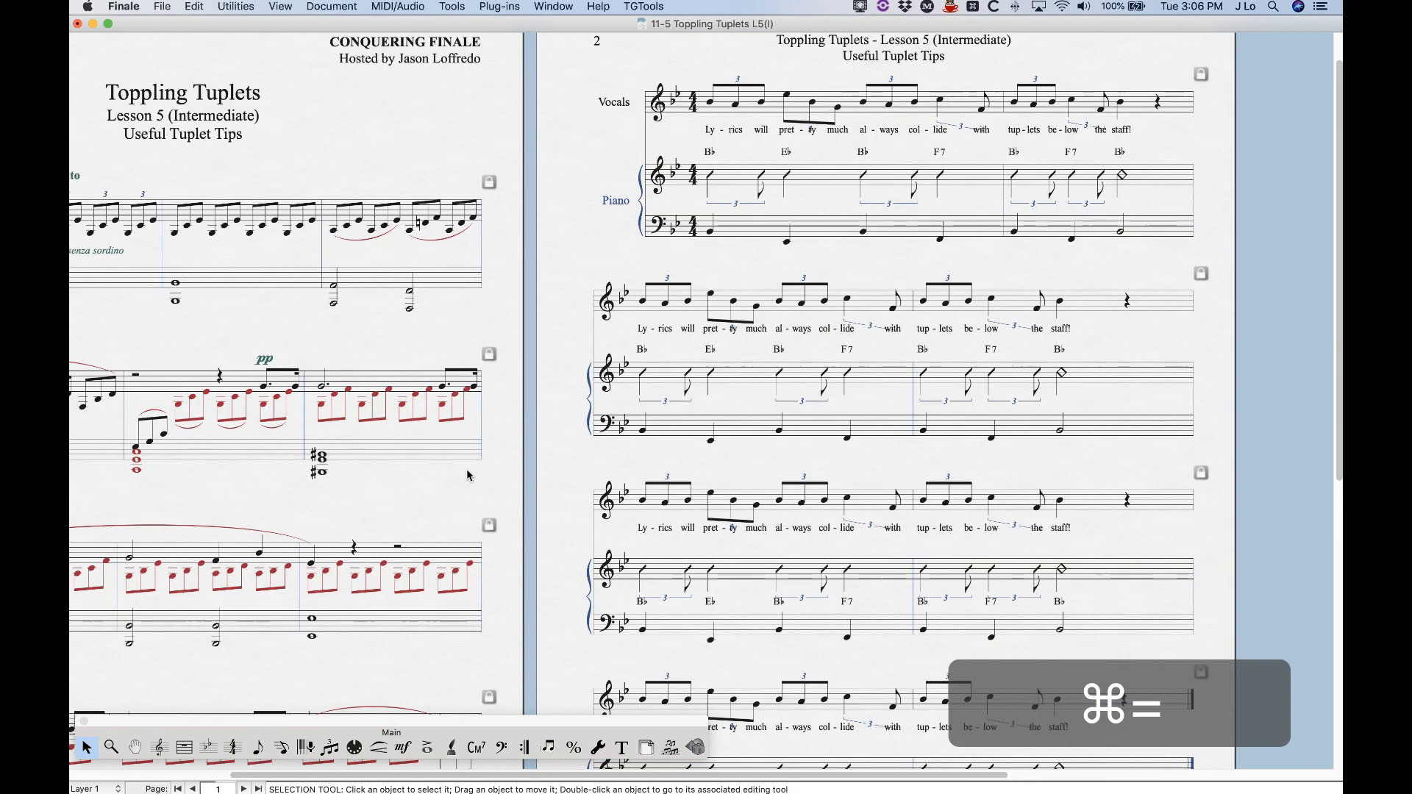
scroll(470, 461, "right", 5)
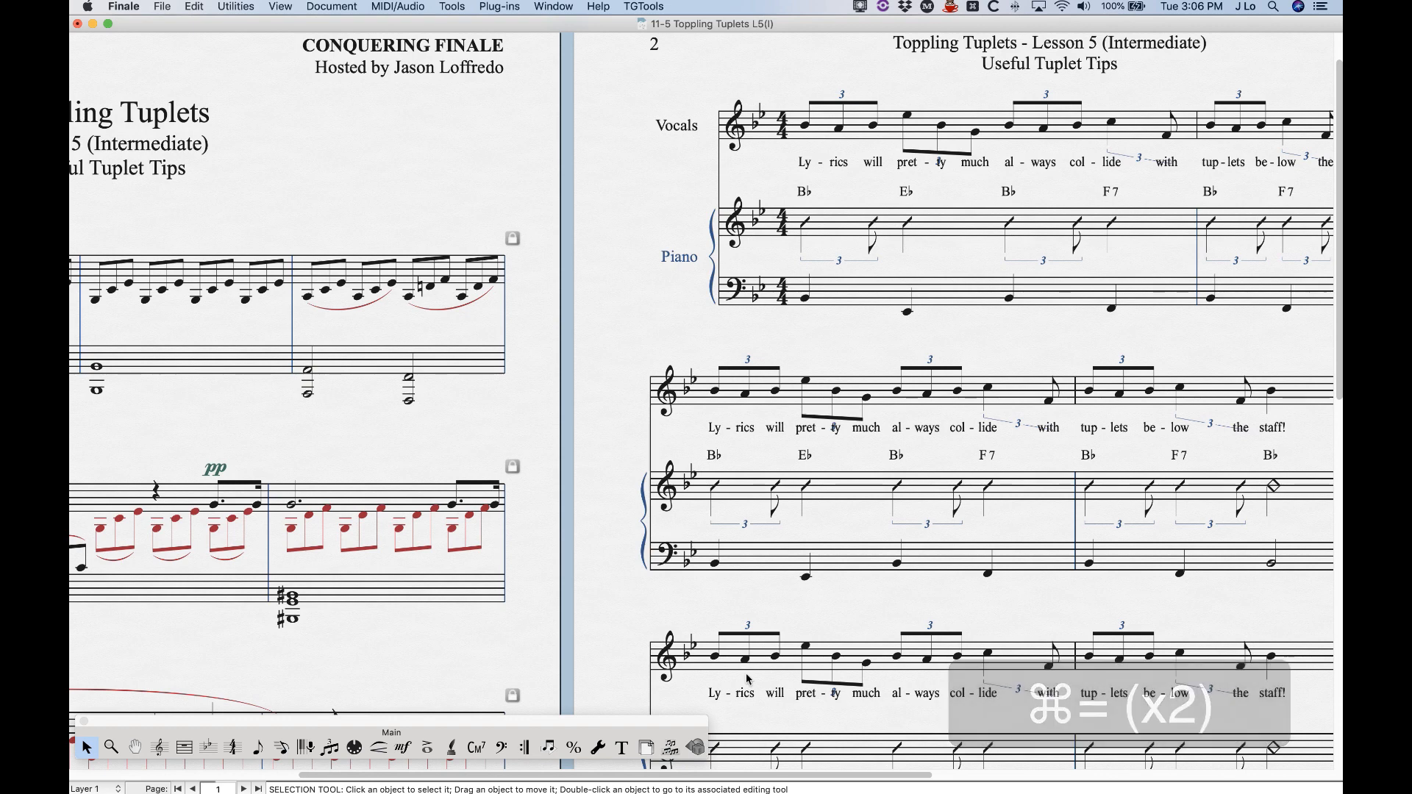
left_click_drag(814, 774, 1059, 772)
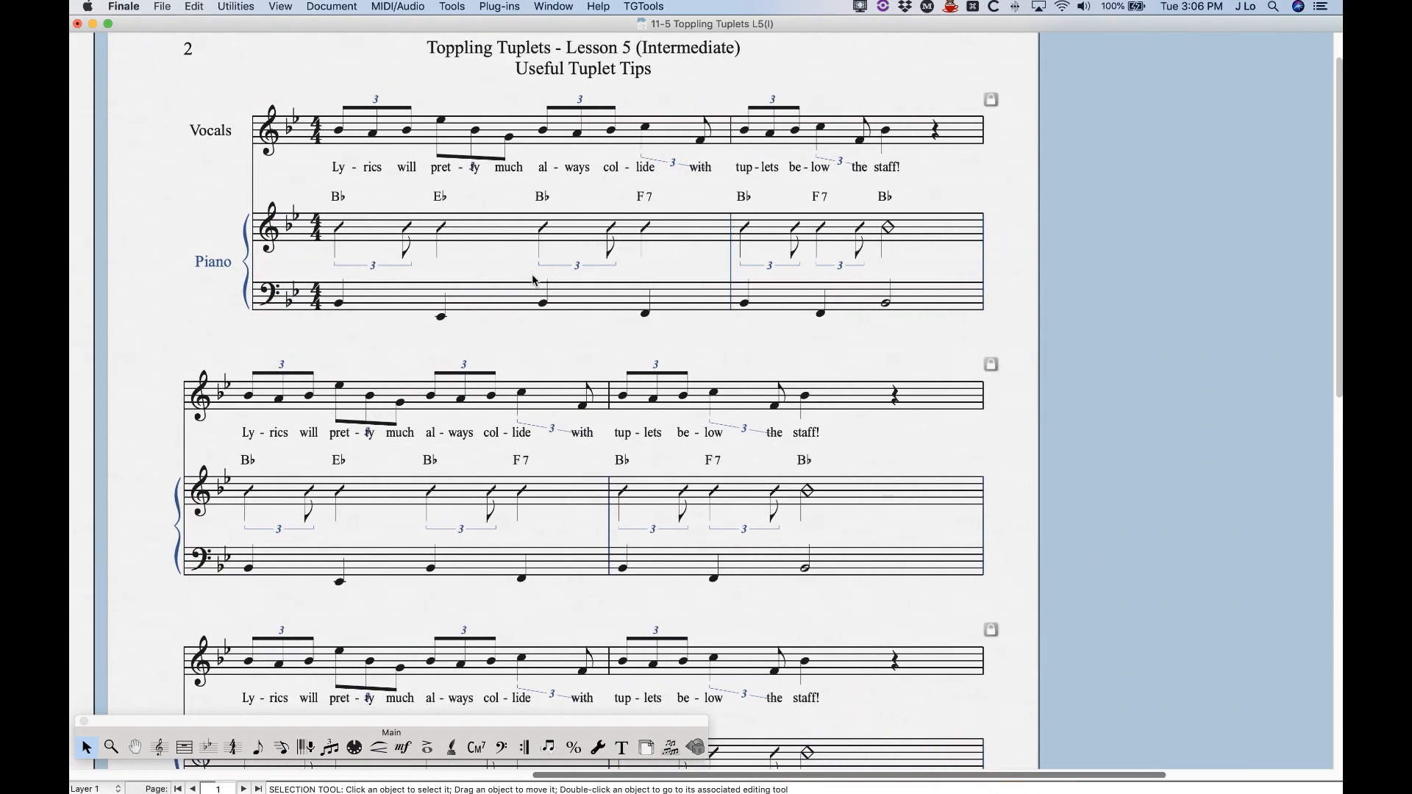
scroll(487, 300, "up", 2)
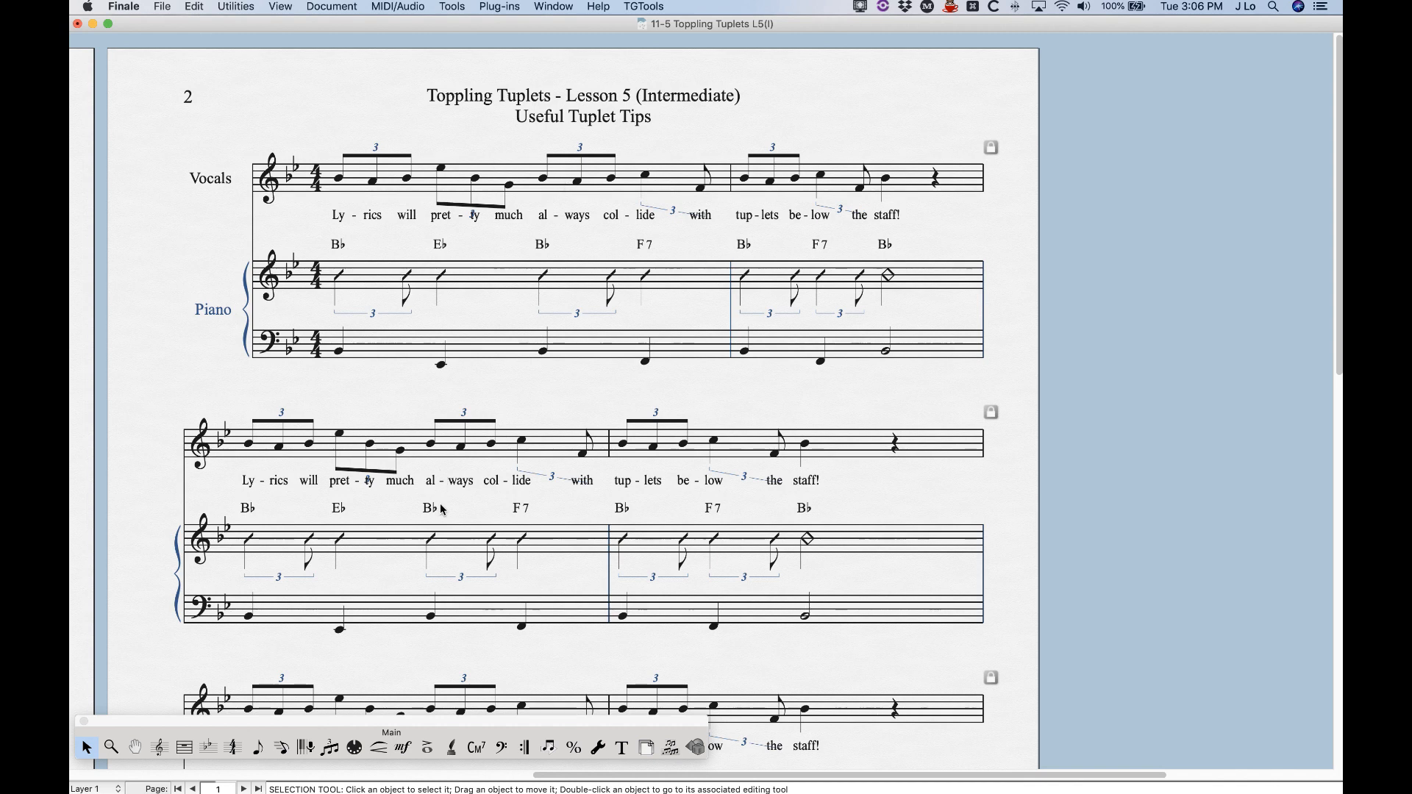
Flip the second triplet in the first vocal measure of page 2 back and forth, leaving it above the staff
left_click(331, 748)
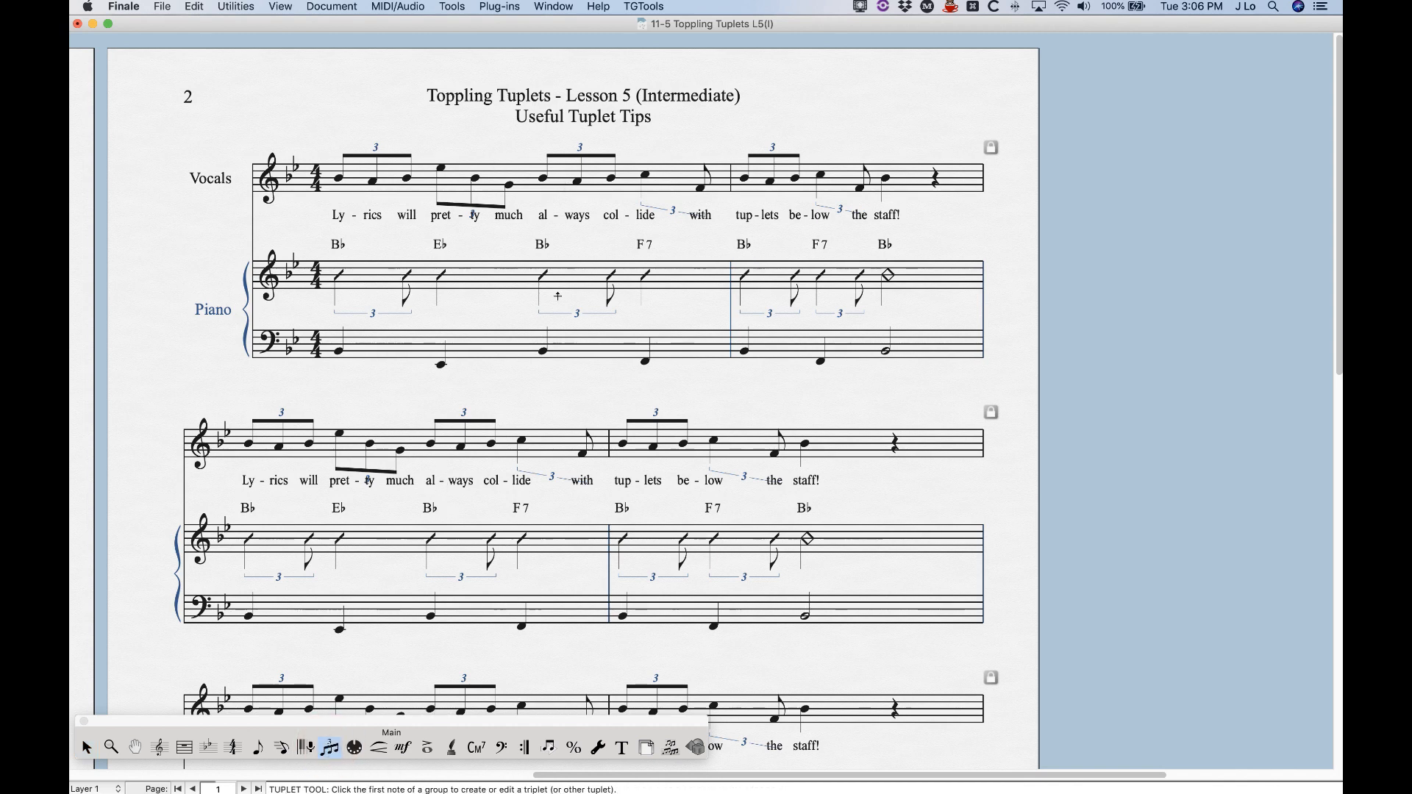
left_click(441, 169)
left_click(473, 227)
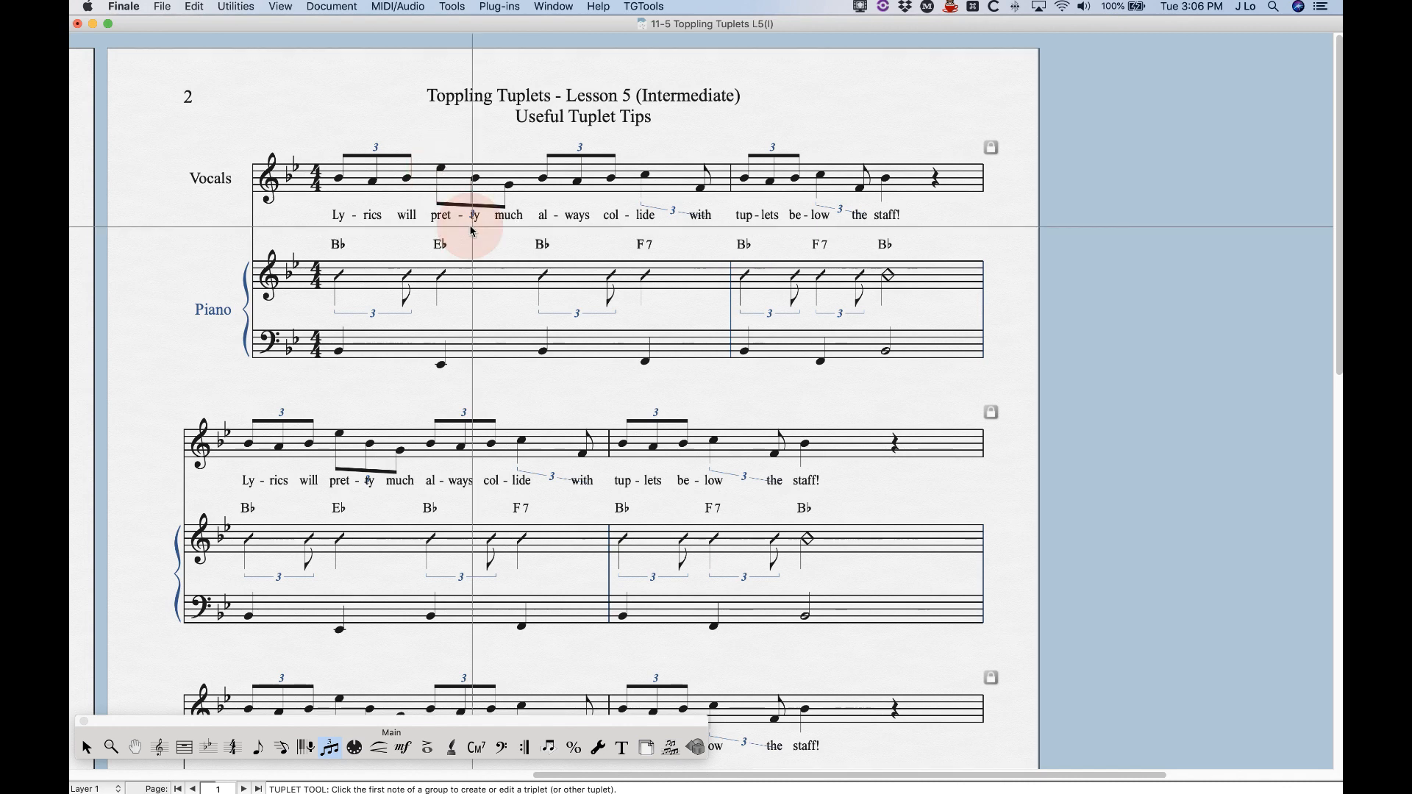
key("f")
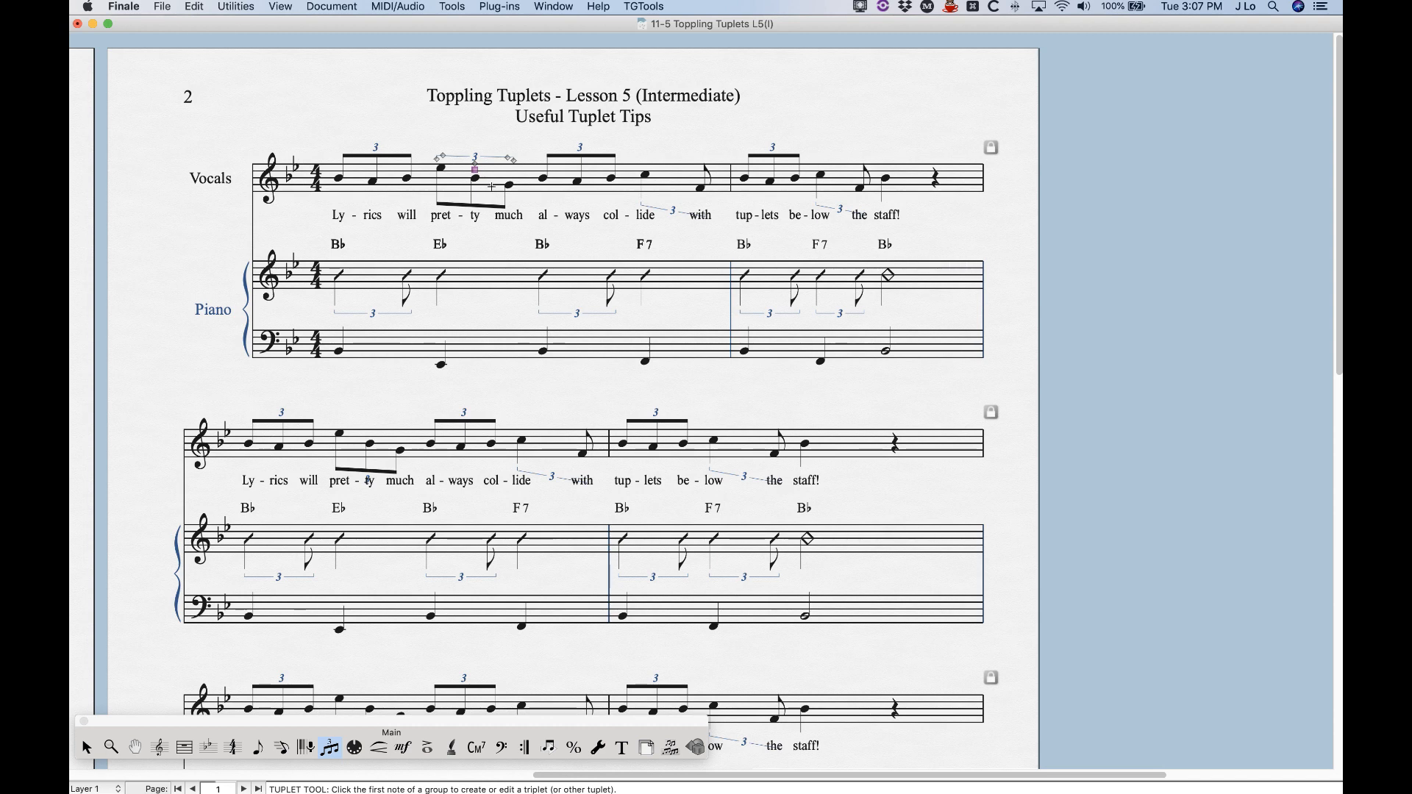
key("f")
key("f")
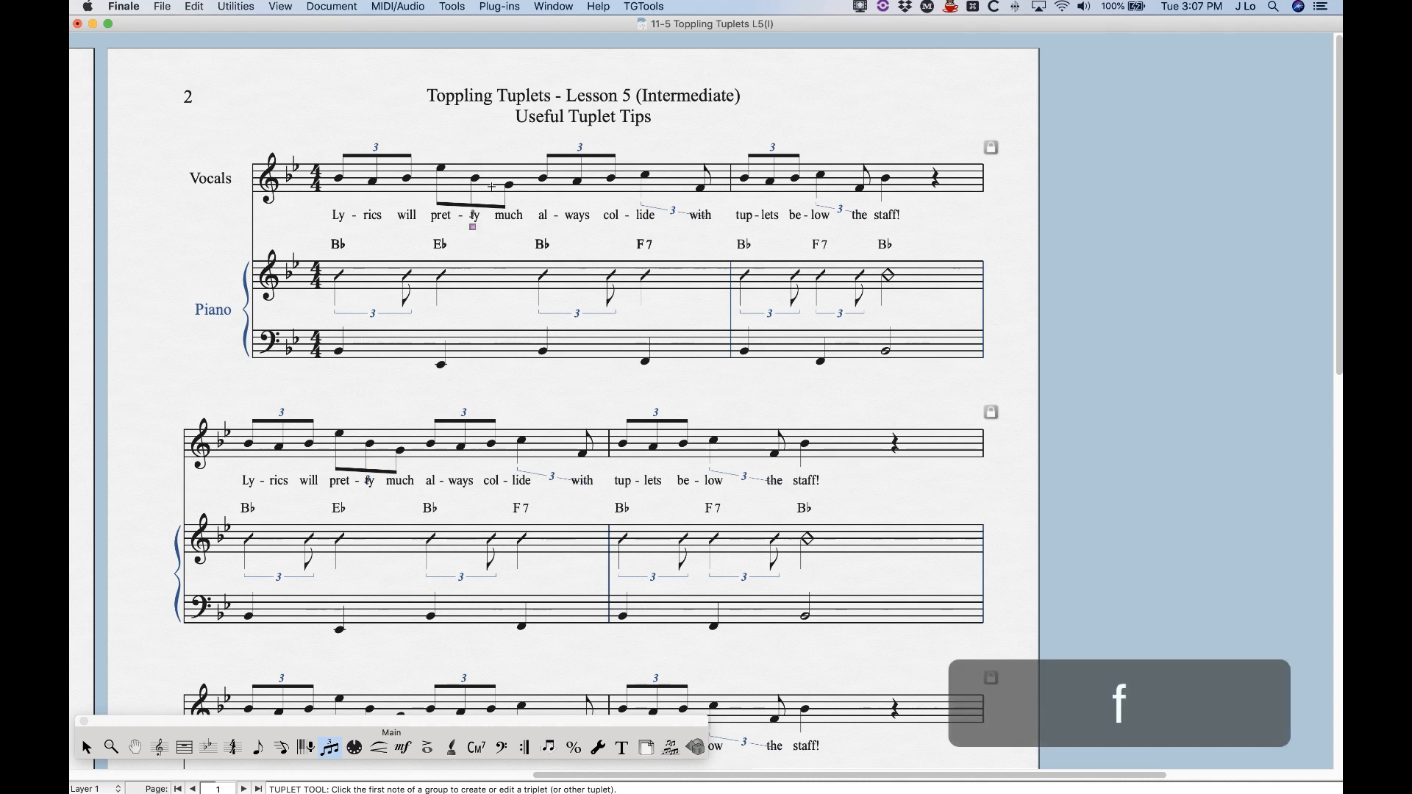
key("f")
key("f")
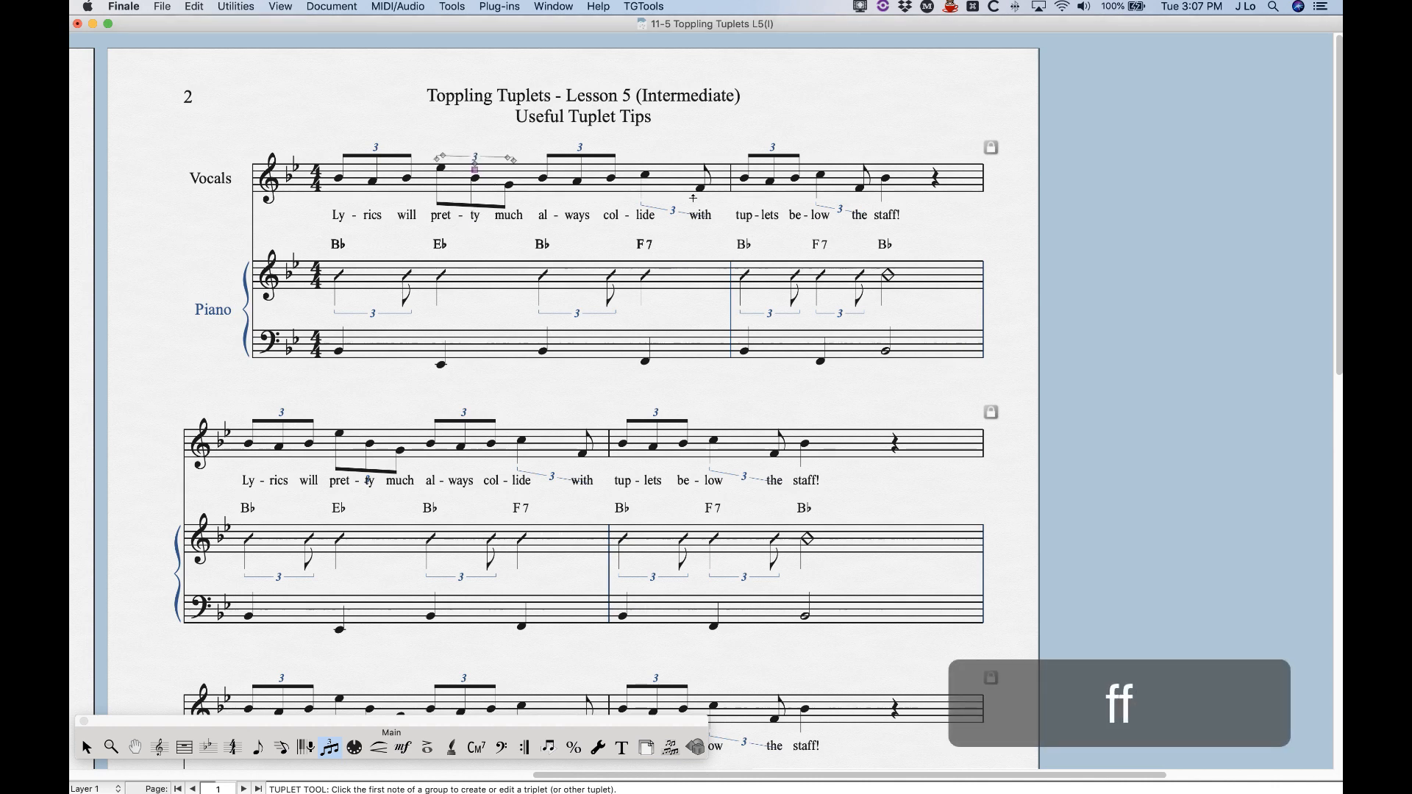
Flip the last triplet in each of the first two vocal measures of page 2 above the staff
left_click(645, 186)
left_click(672, 221)
key("f")
key("f")
left_click(846, 190)
left_click(840, 221)
key("f")
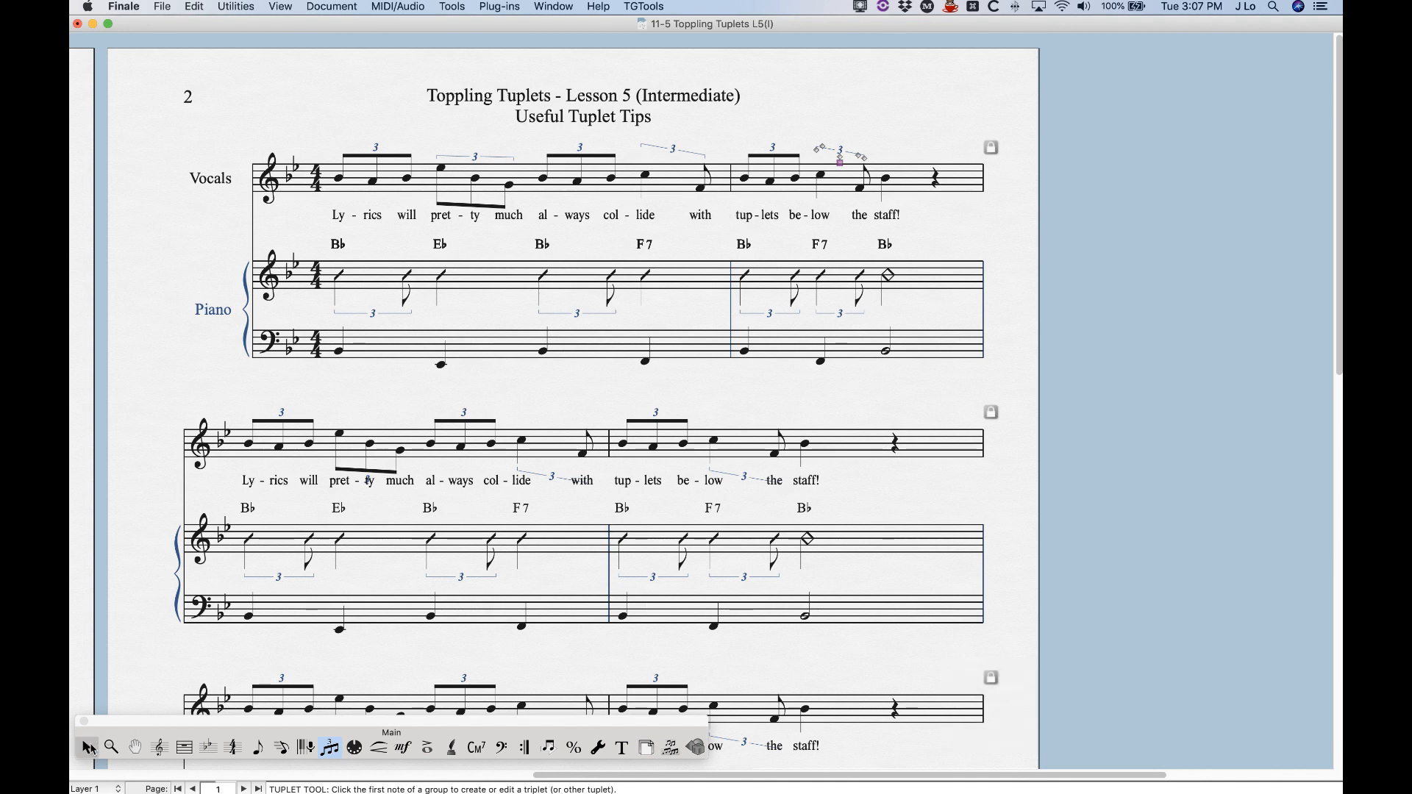
left_click(86, 748)
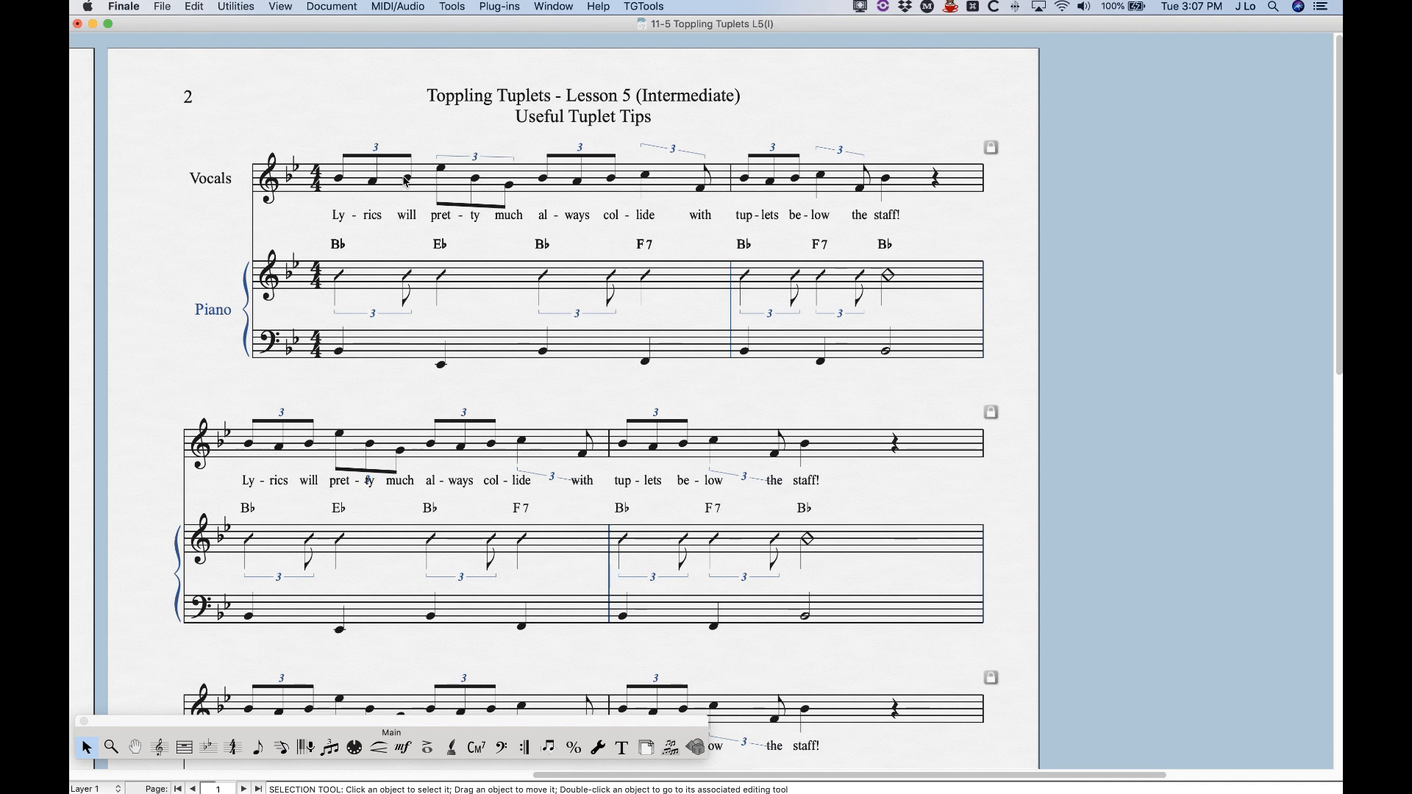
Change the key signature to C major from measure 13 to the next key change, transposing the notes up
left_click(208, 748)
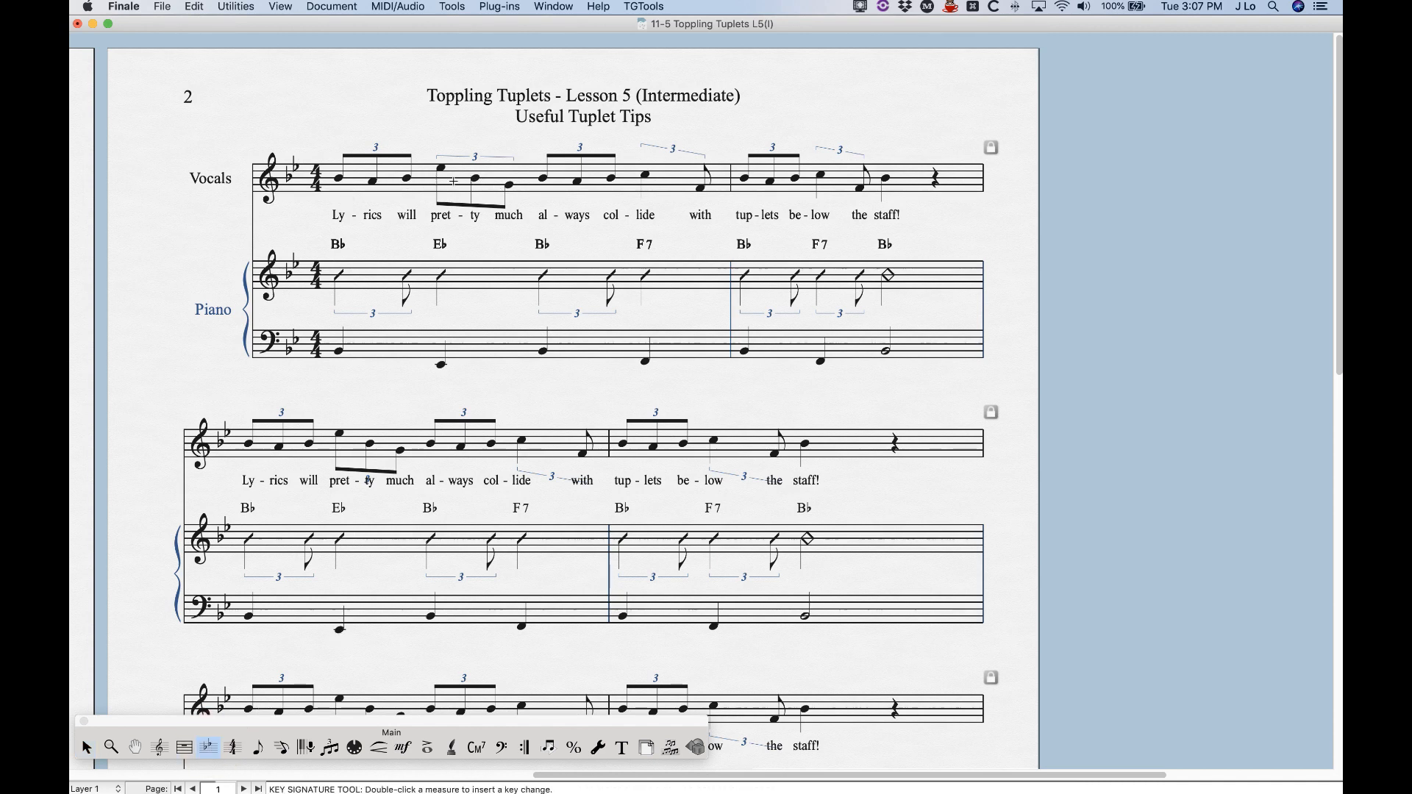
double_click(354, 177)
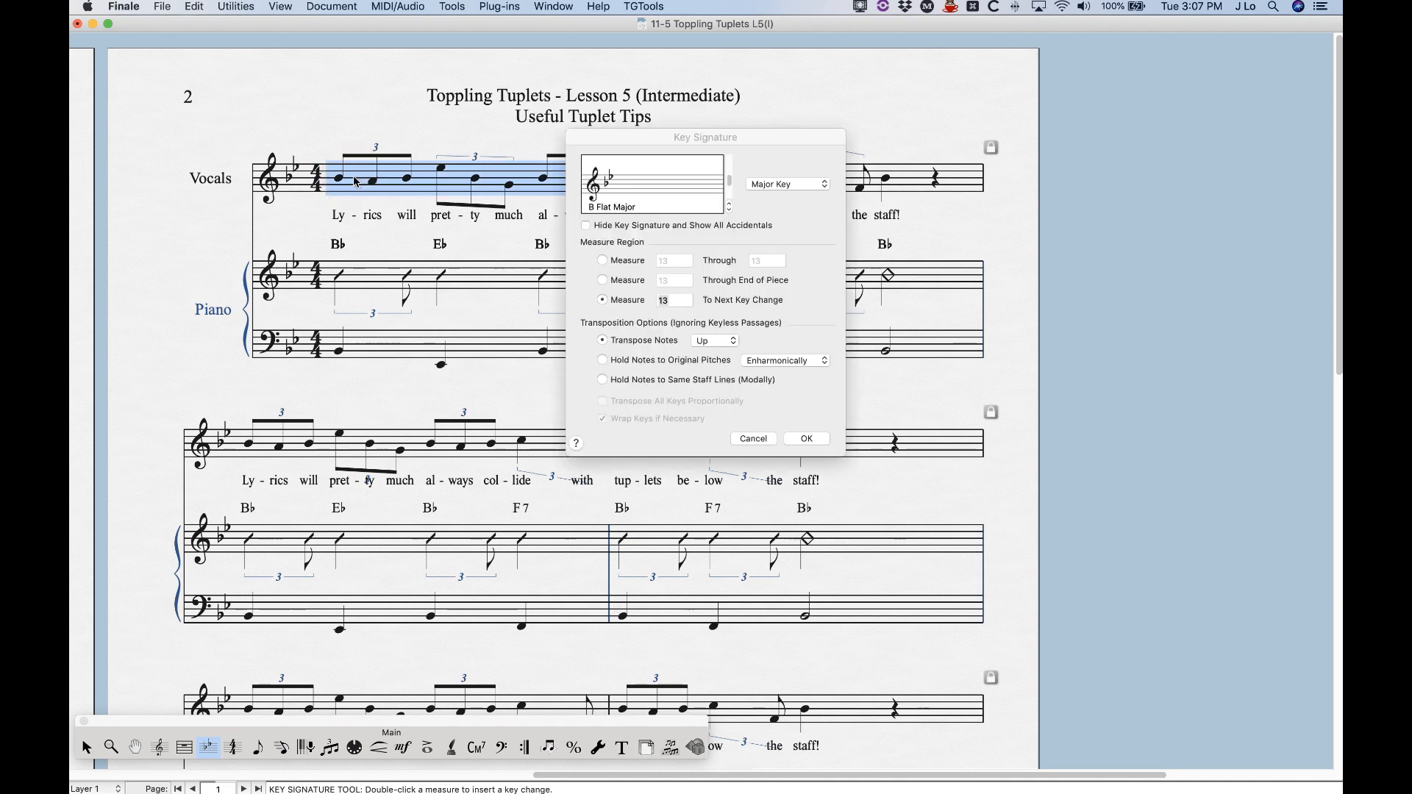
left_click(729, 206)
left_click(729, 206)
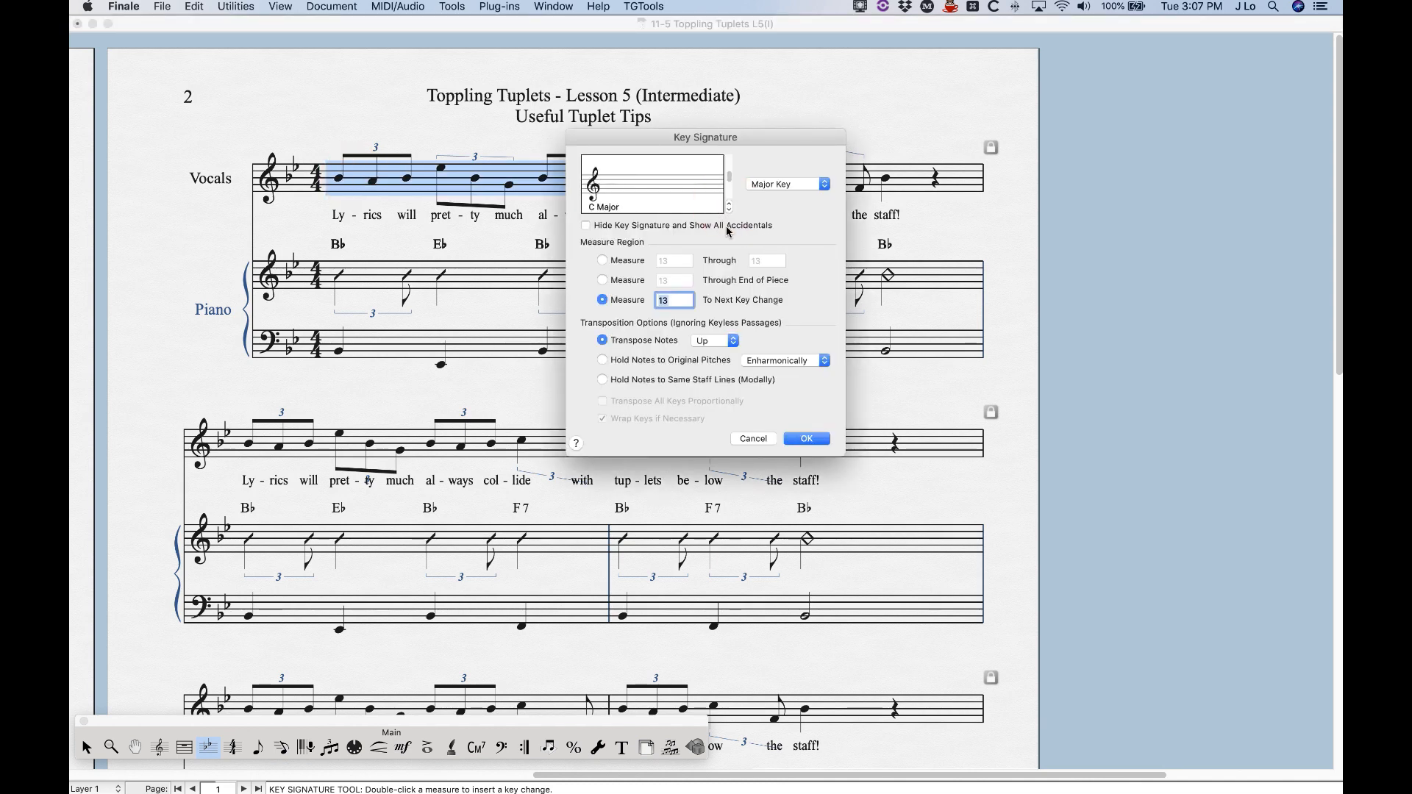
left_click(807, 438)
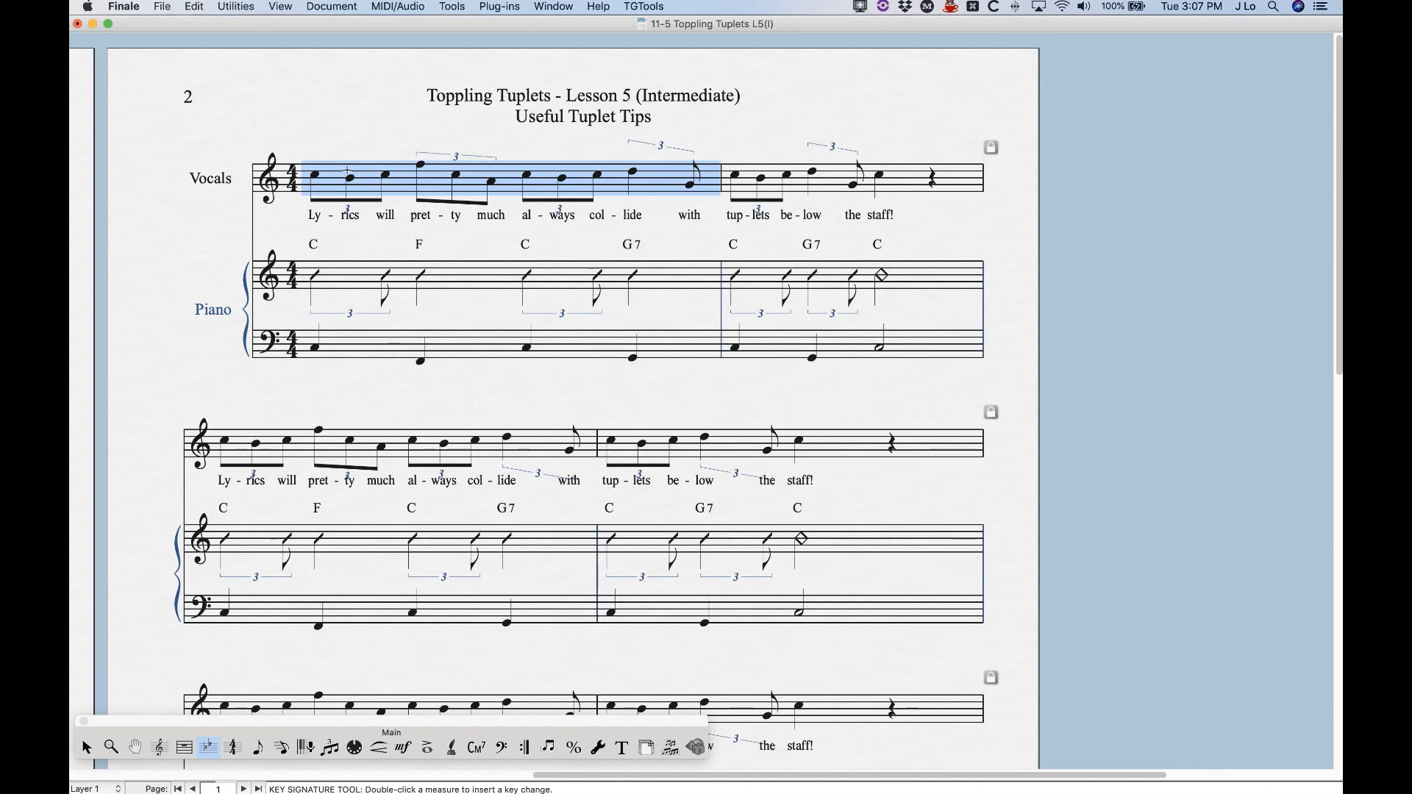
left_click(353, 126)
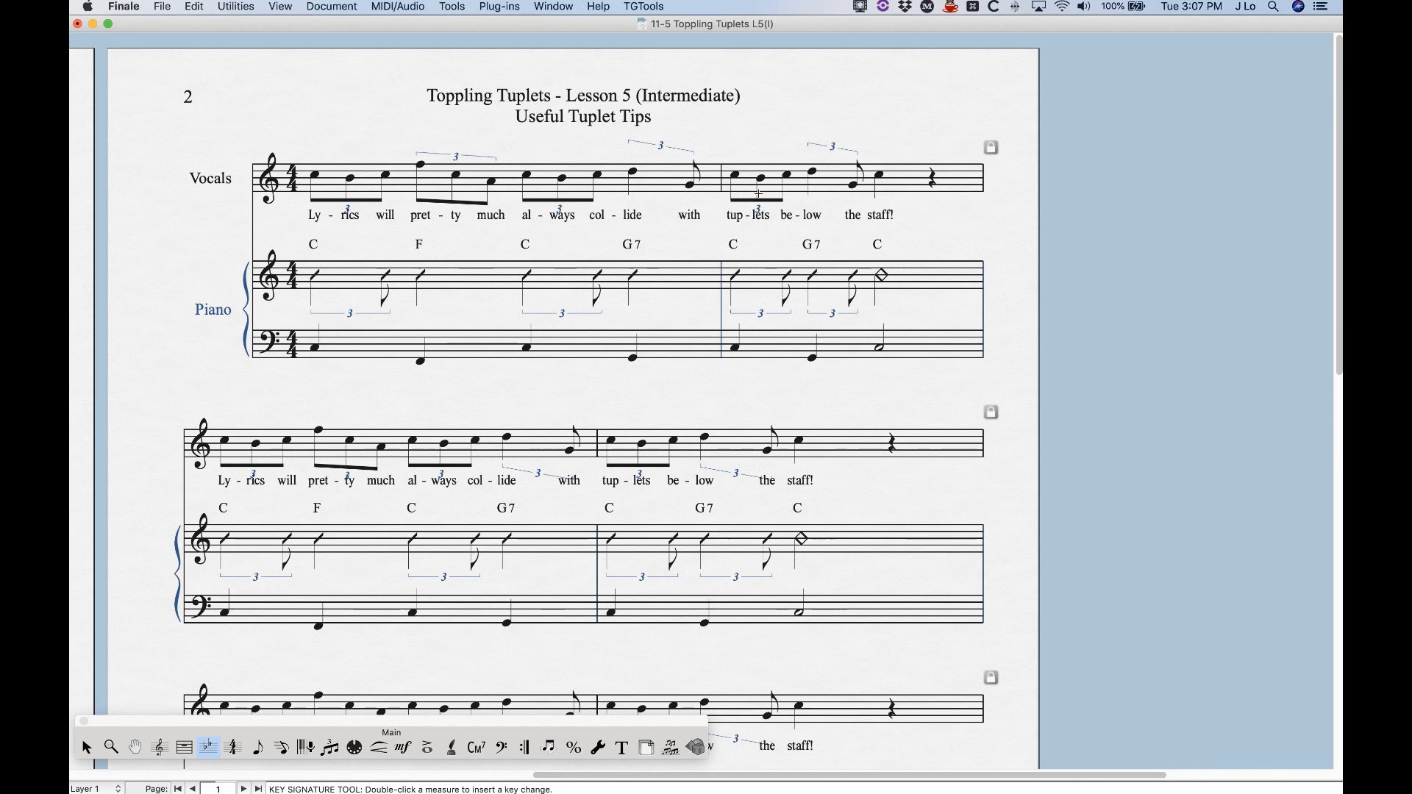
Undo the key change and the flips of the vocal triplets
key("super+z")
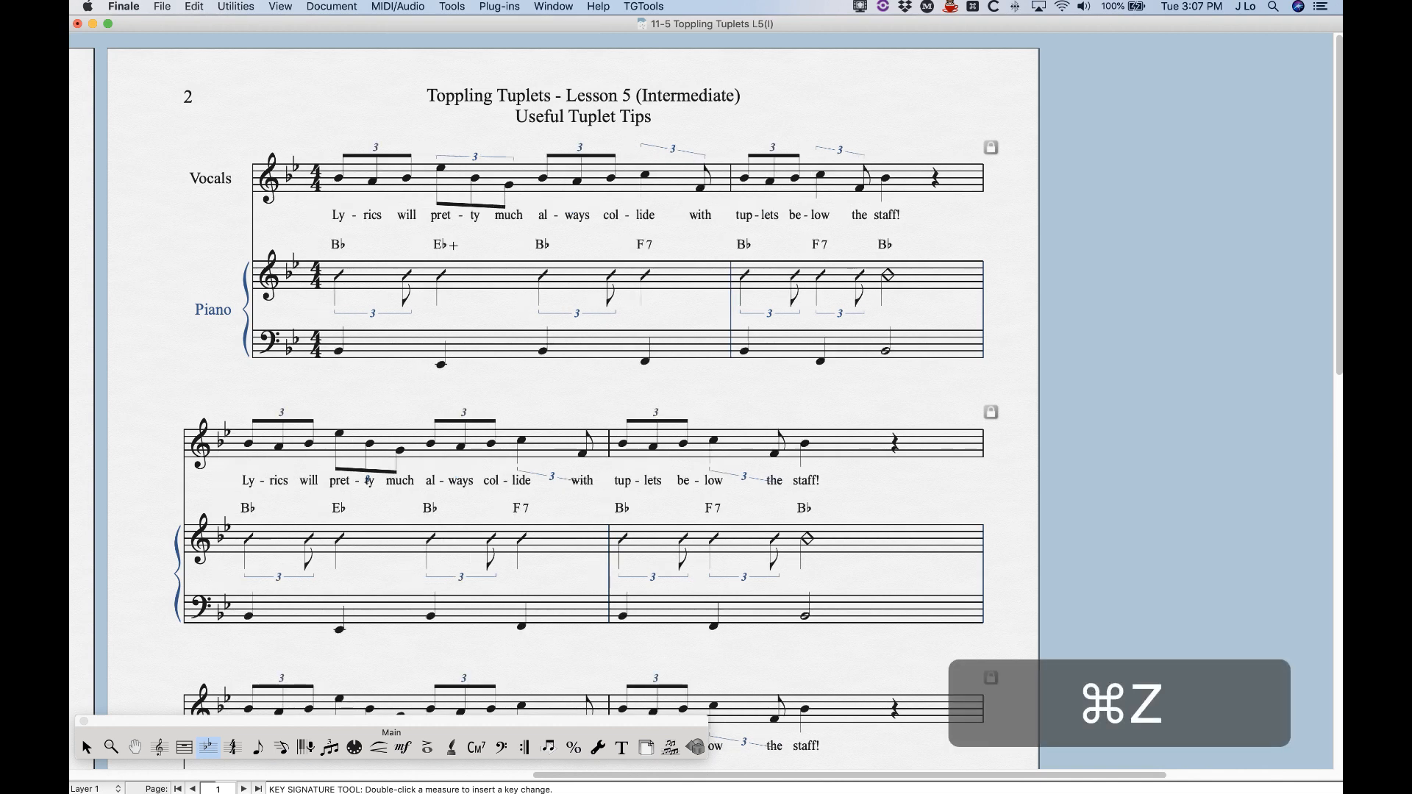
key("super+z")
key("super+z")
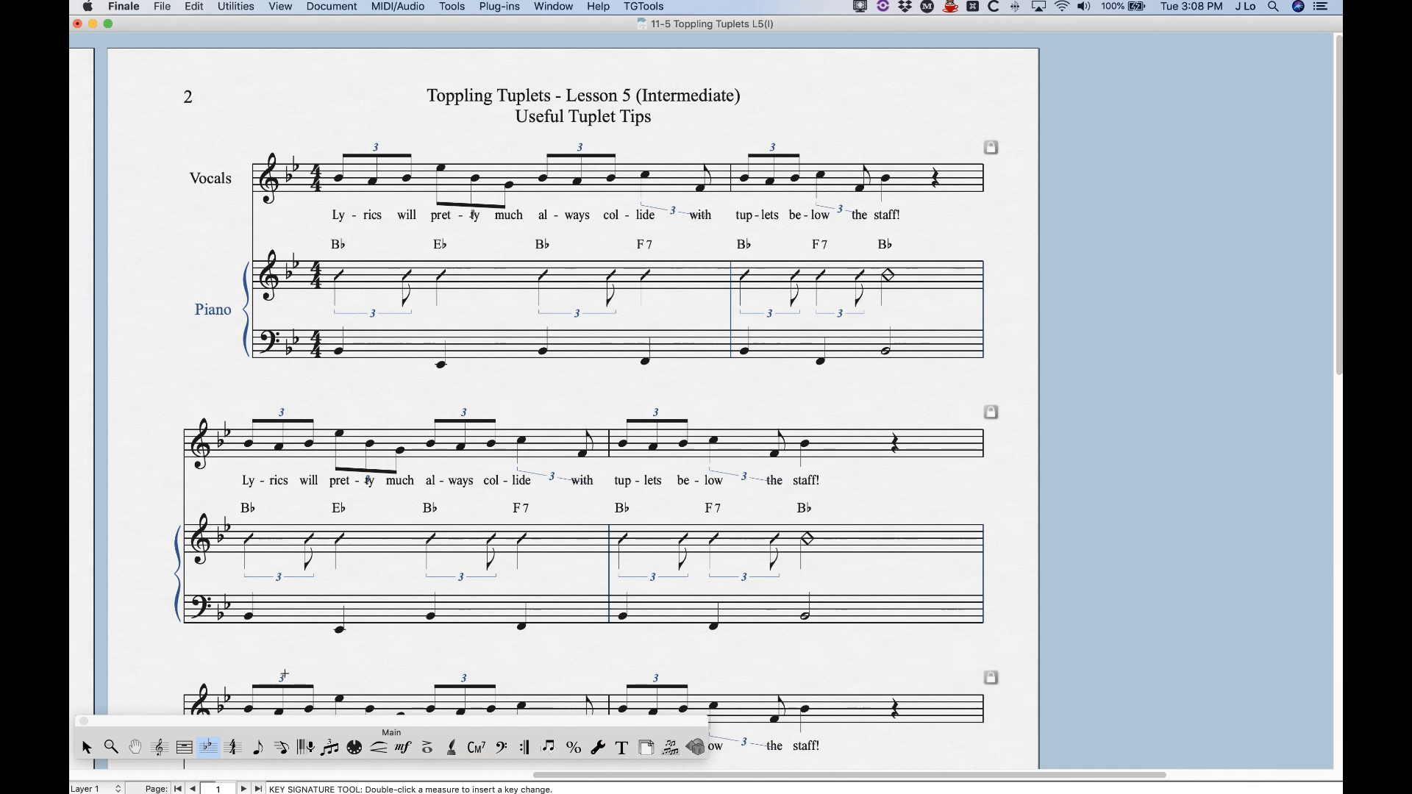
Set the placement to Above in the definitions of the first vocal measure's first two triplets on page 2, and undo both changes
left_click(330, 747)
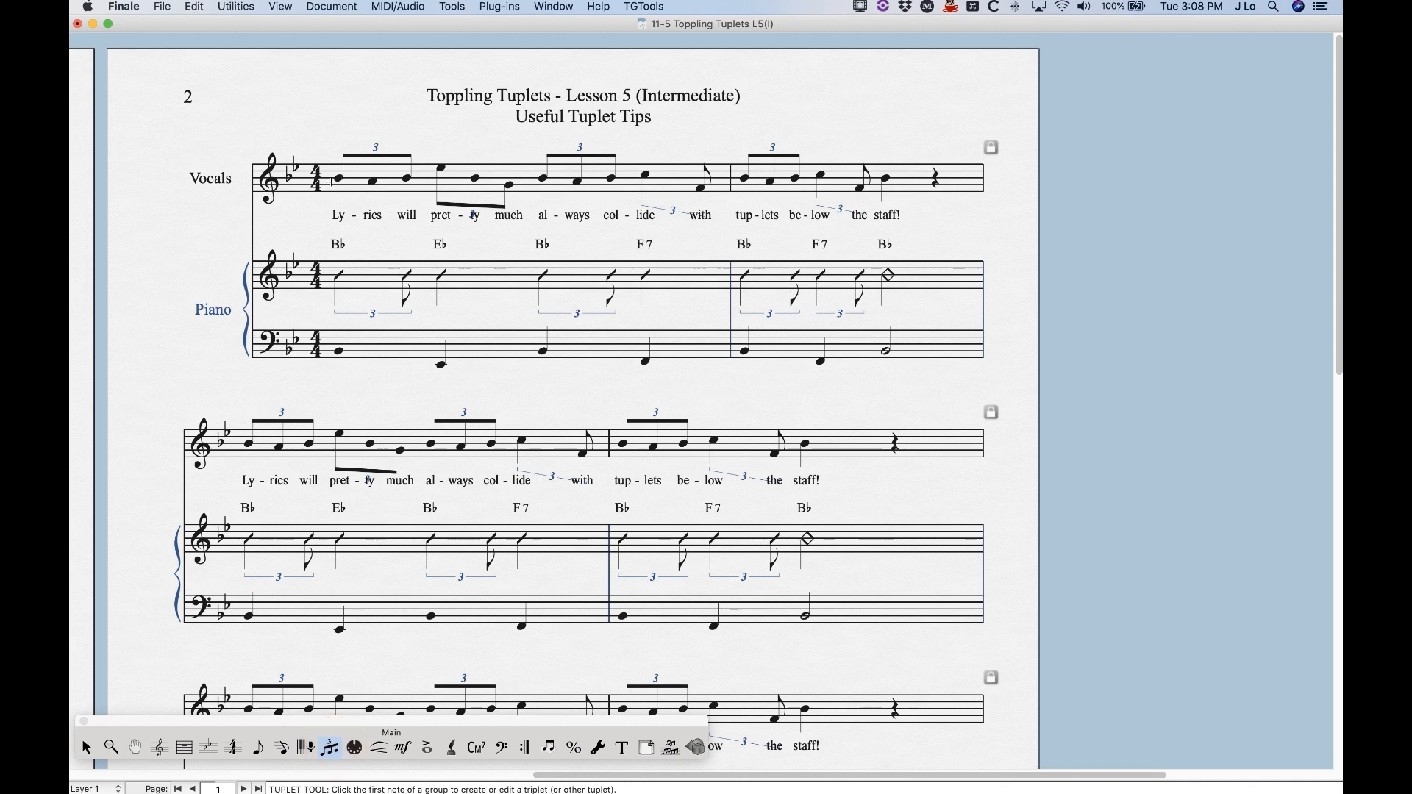
left_click(377, 165)
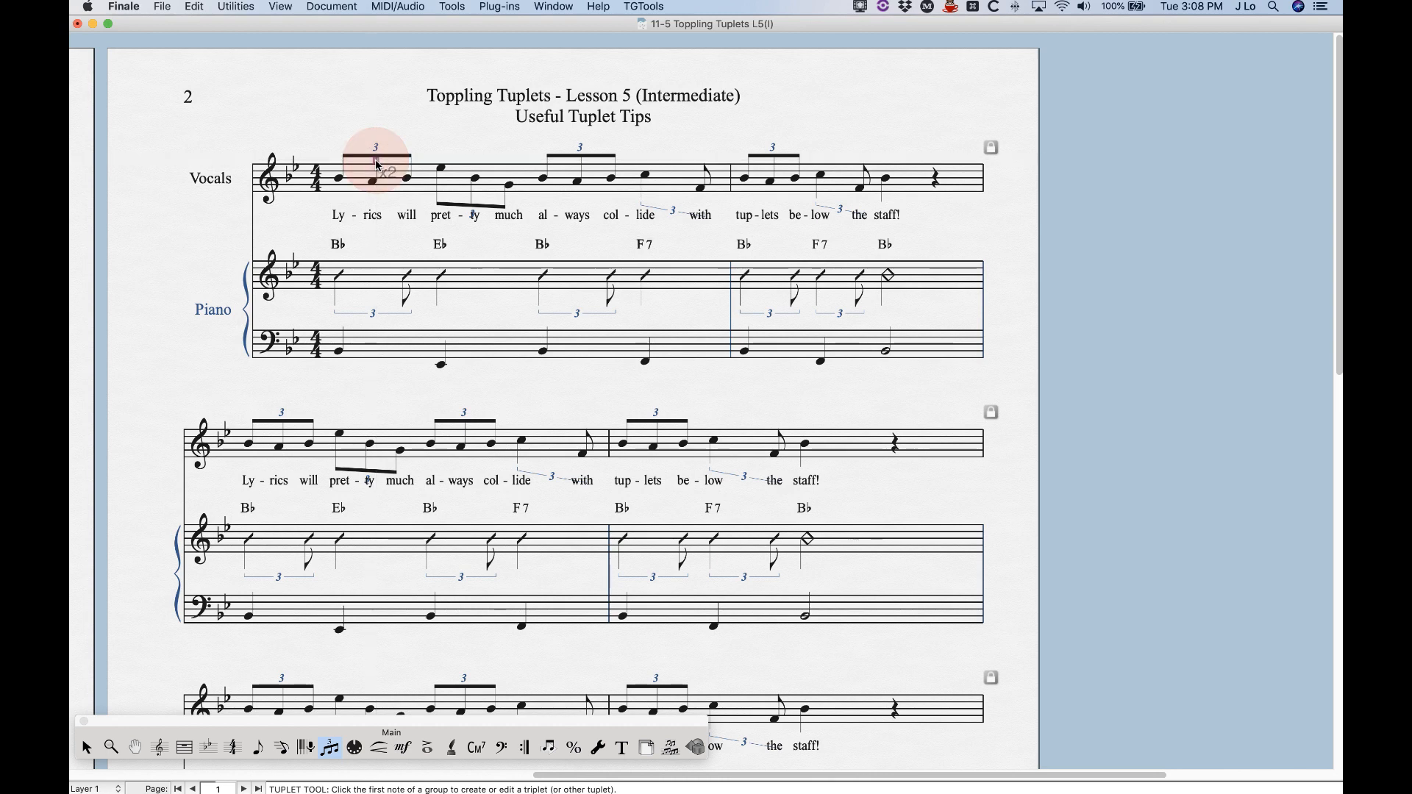
left_click(586, 200)
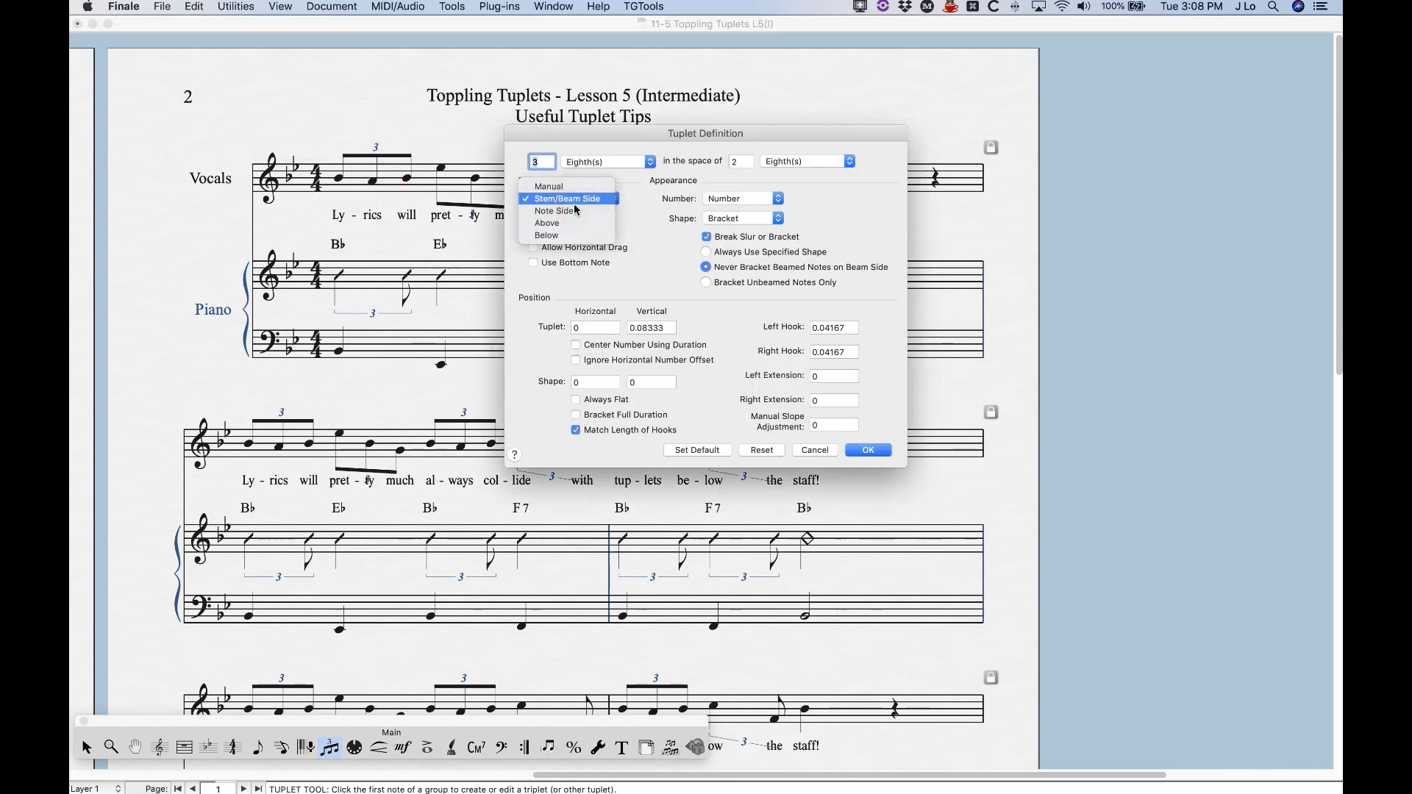
left_click(631, 219)
left_click(868, 451)
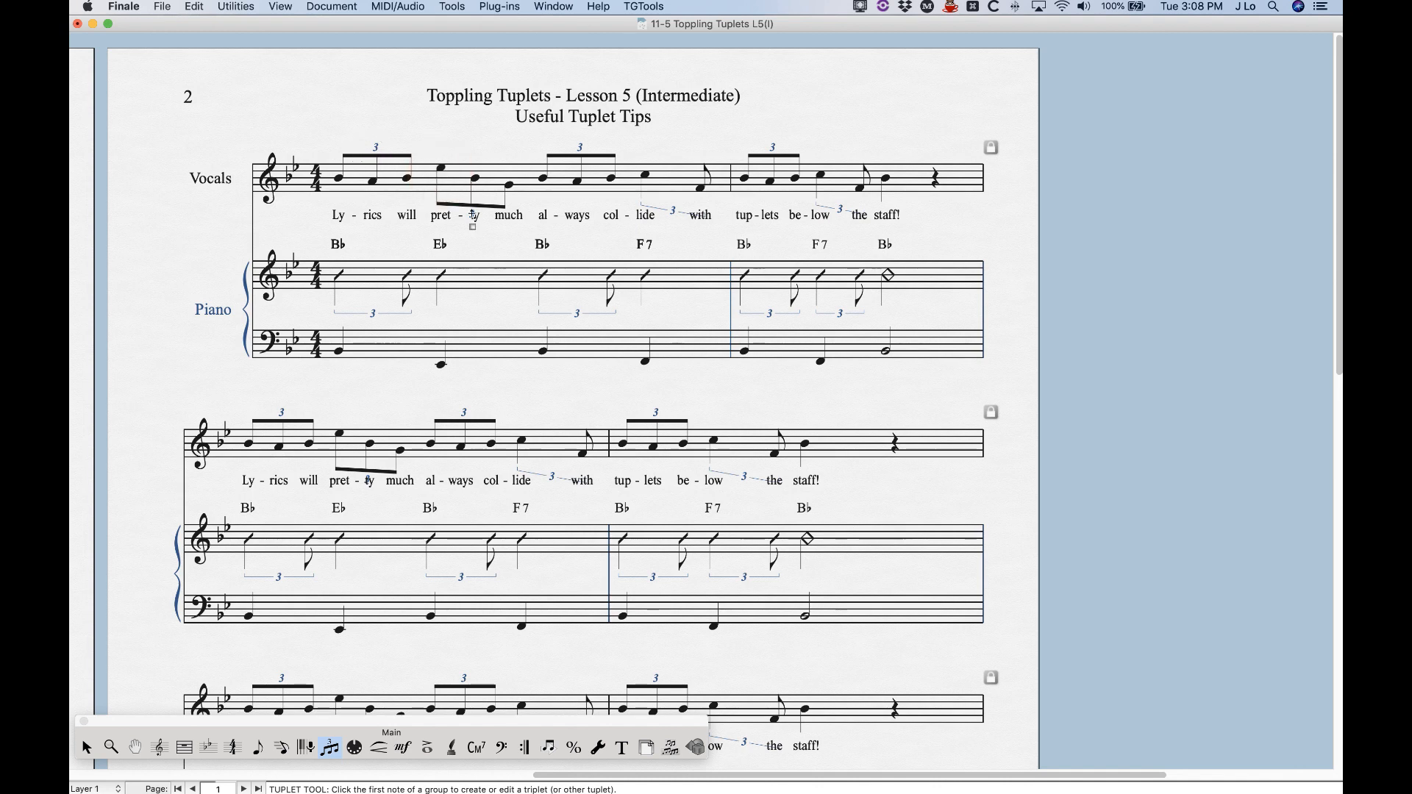
double_click(473, 229)
left_click(586, 199)
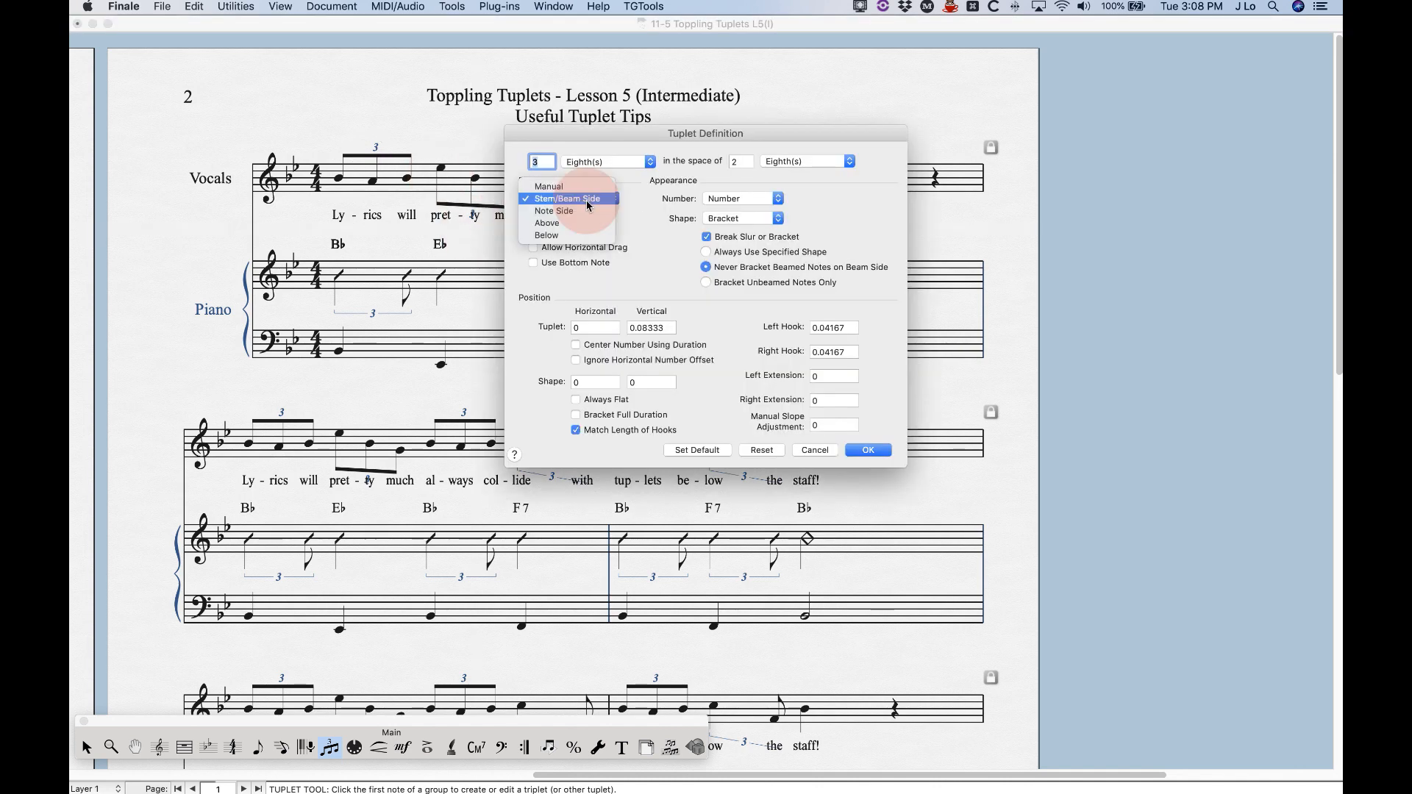
left_click(581, 224)
left_click(868, 450)
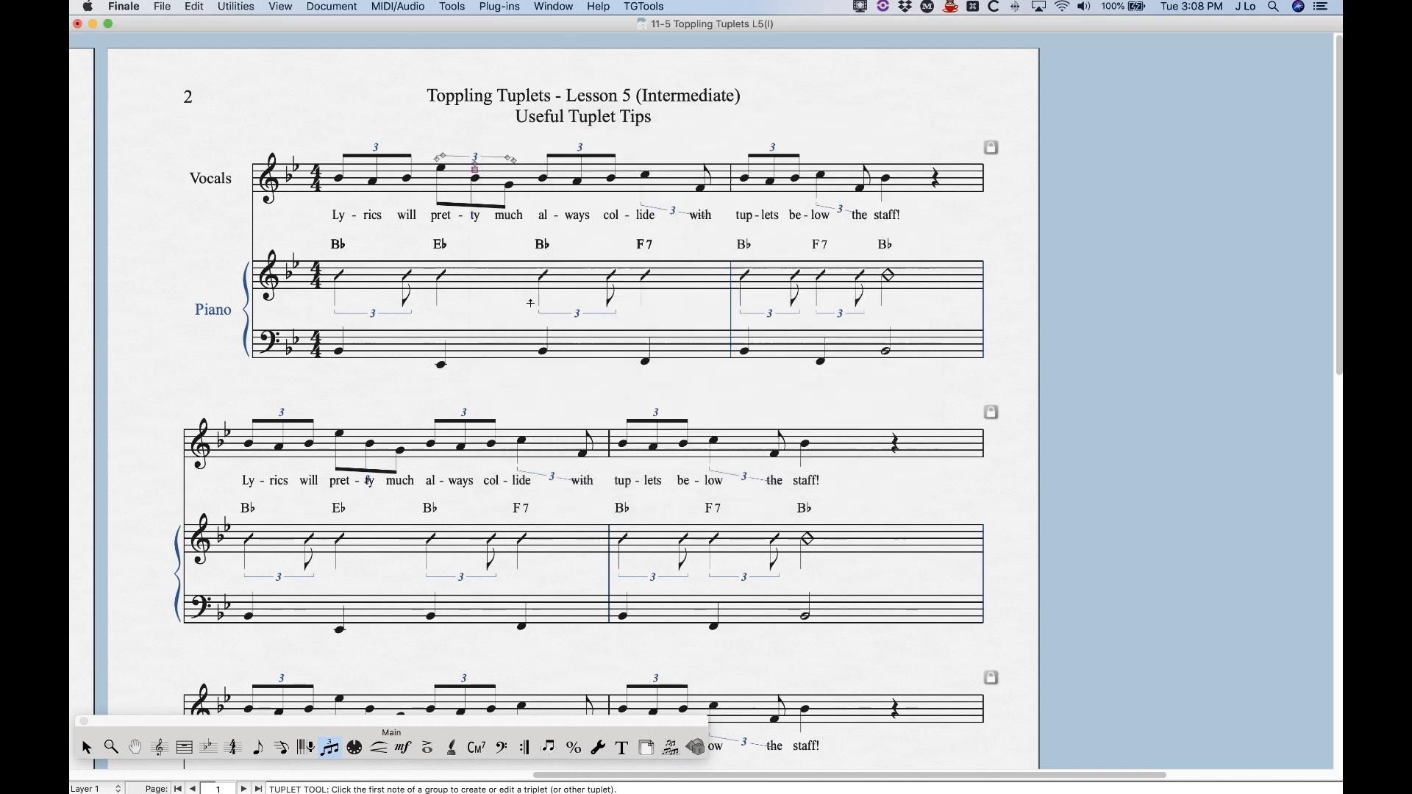
key("super+z")
key("super+z")
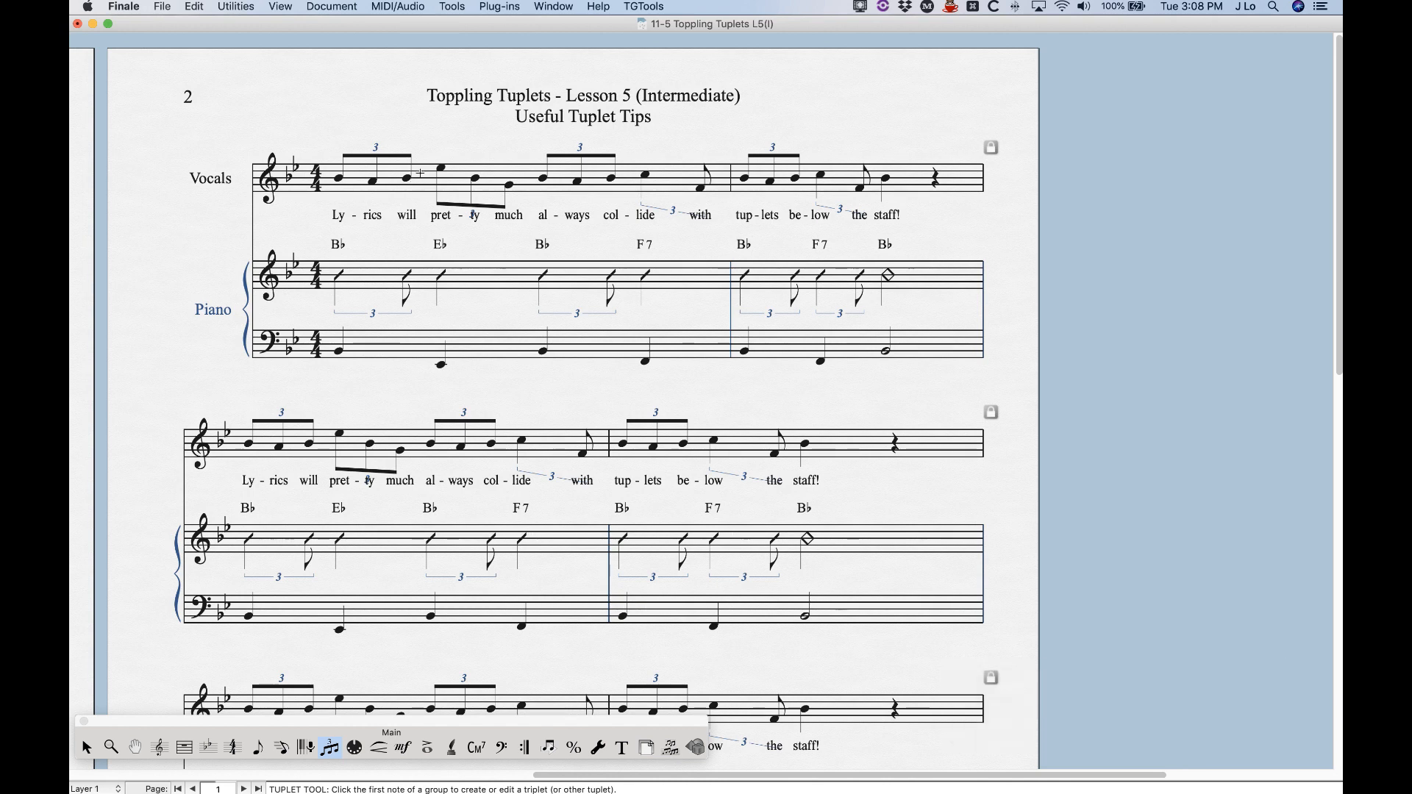
Change the placement of all tuplets in the vocal staff on page 2 to Above
left_click(90, 747)
left_click(410, 176)
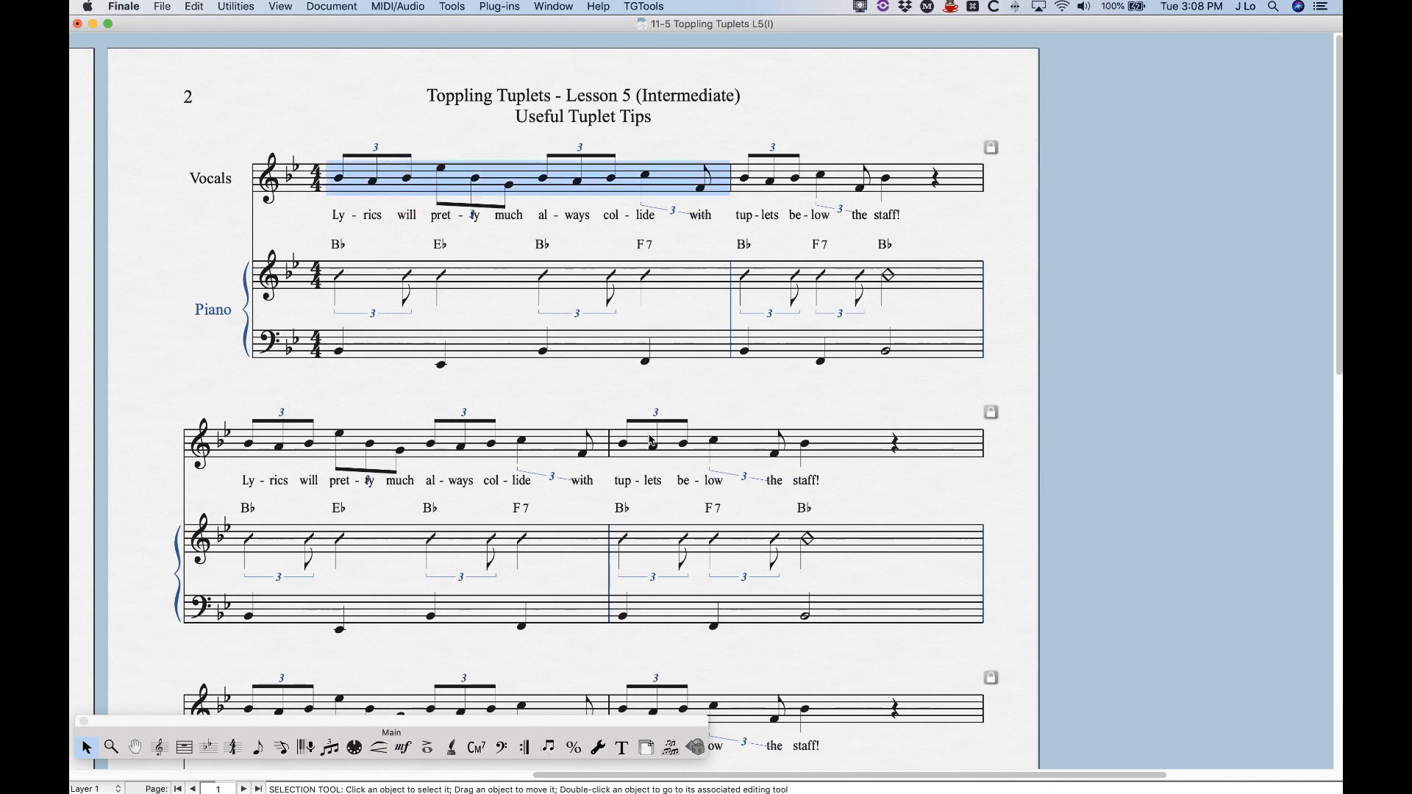
scroll(651, 441, "down", 6)
left_click(653, 491, "shift")
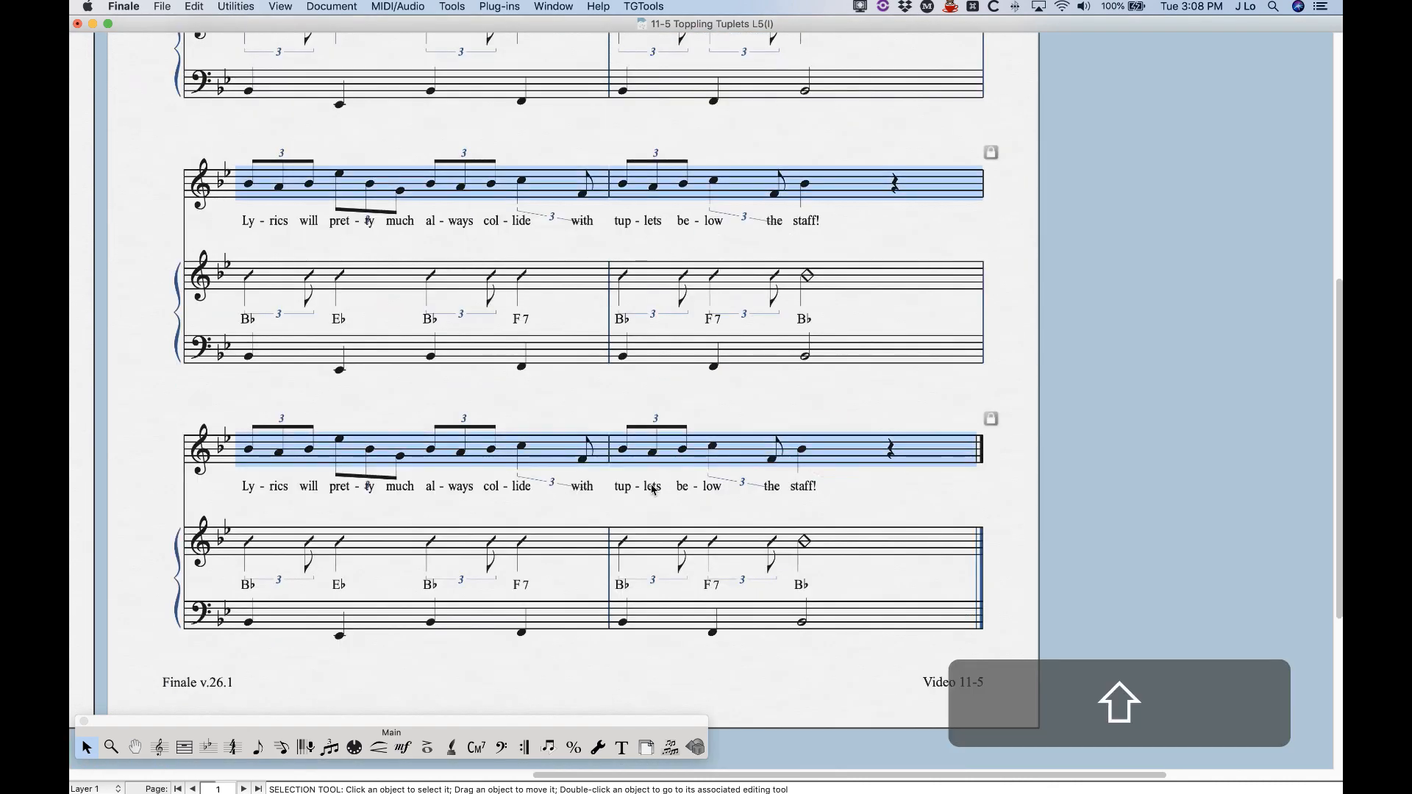
scroll(653, 491, "up", 7)
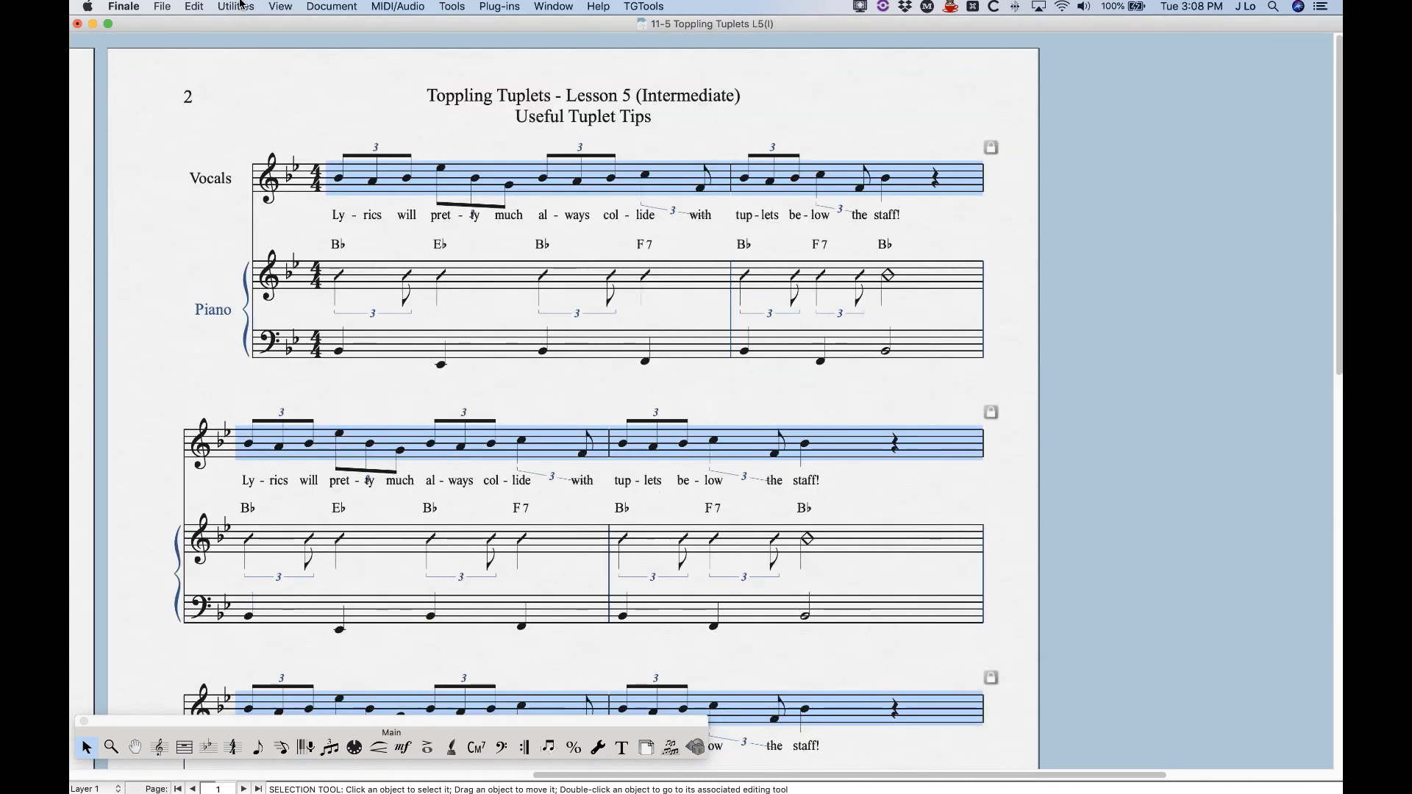
left_click(237, 6)
mouse_move(272, 382)
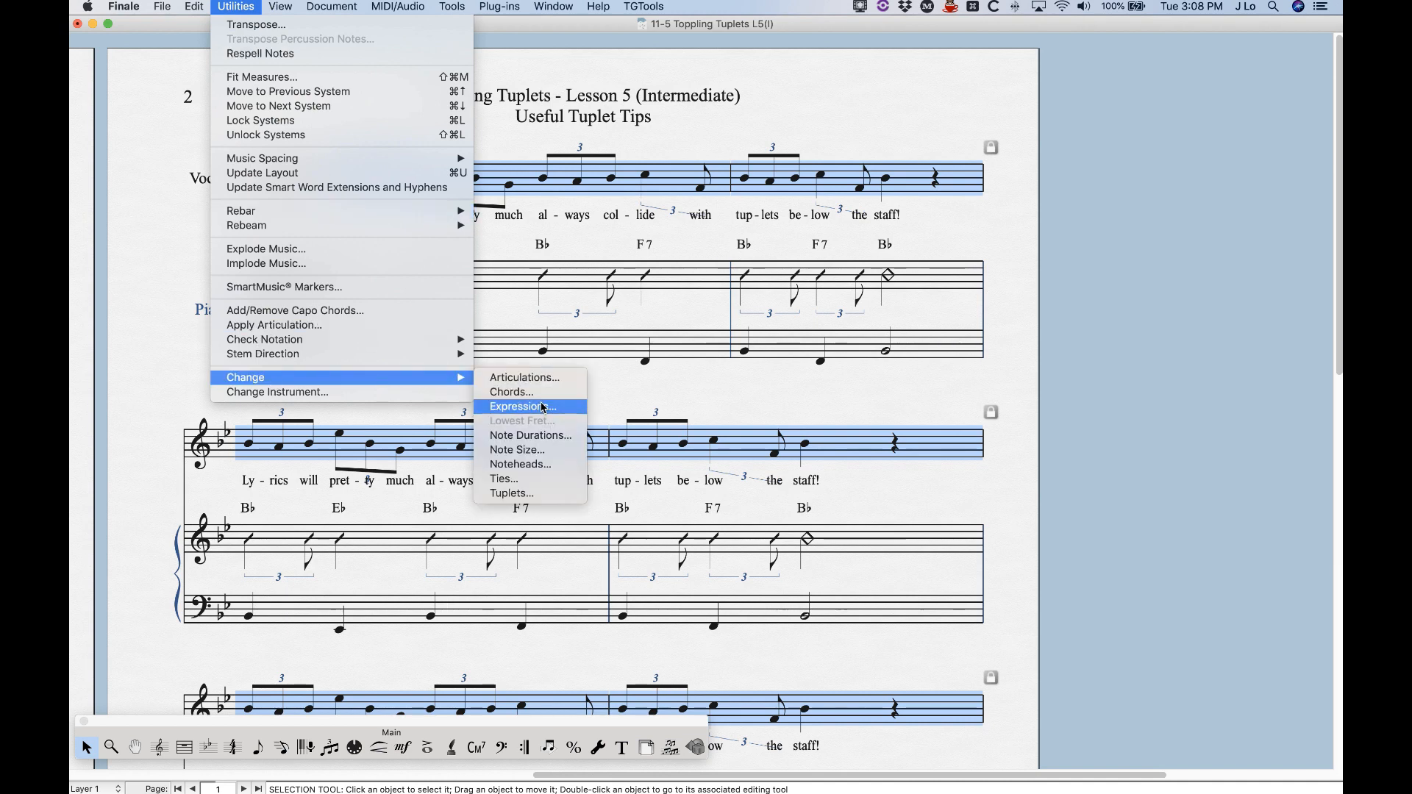
left_click(515, 492)
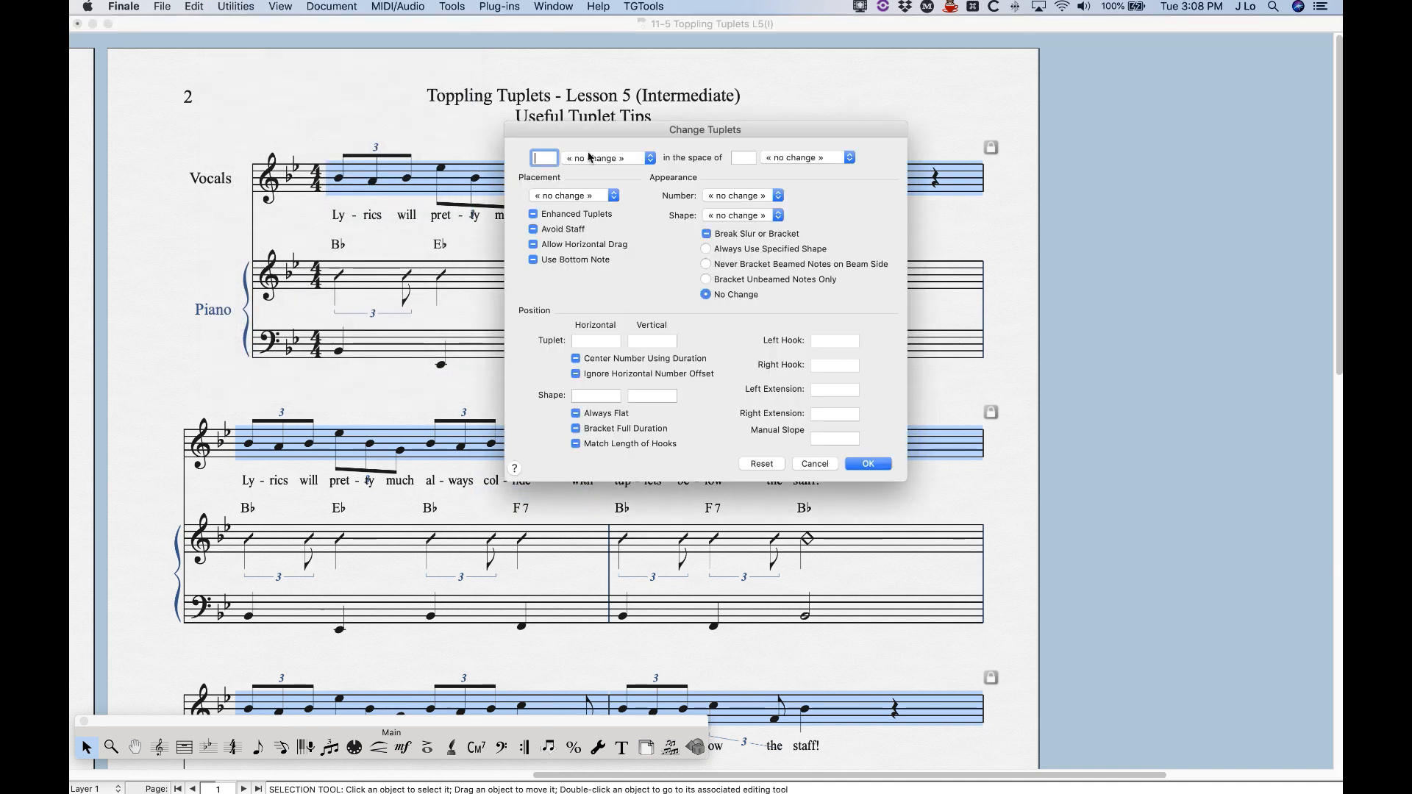
left_click(581, 197)
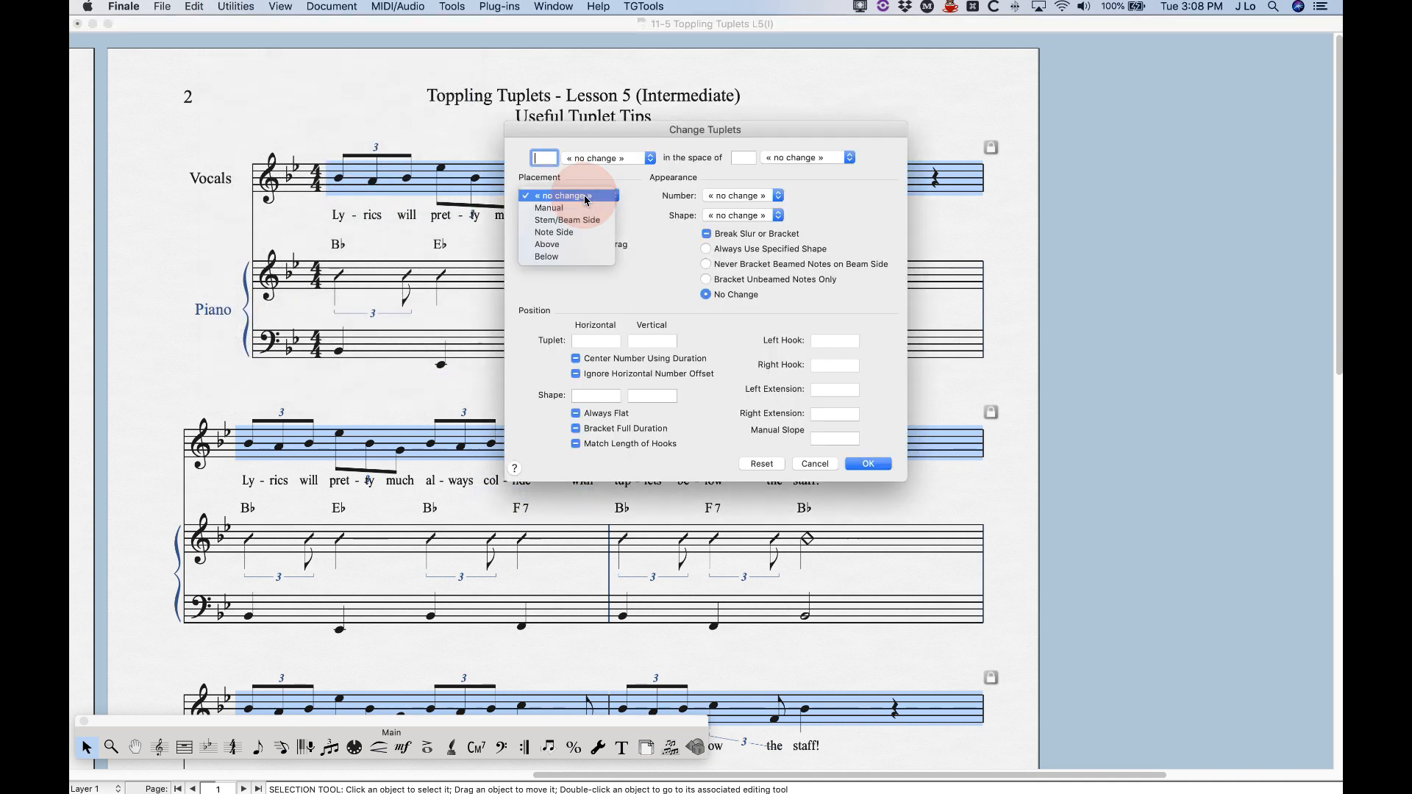
left_click(548, 244)
left_click(870, 464)
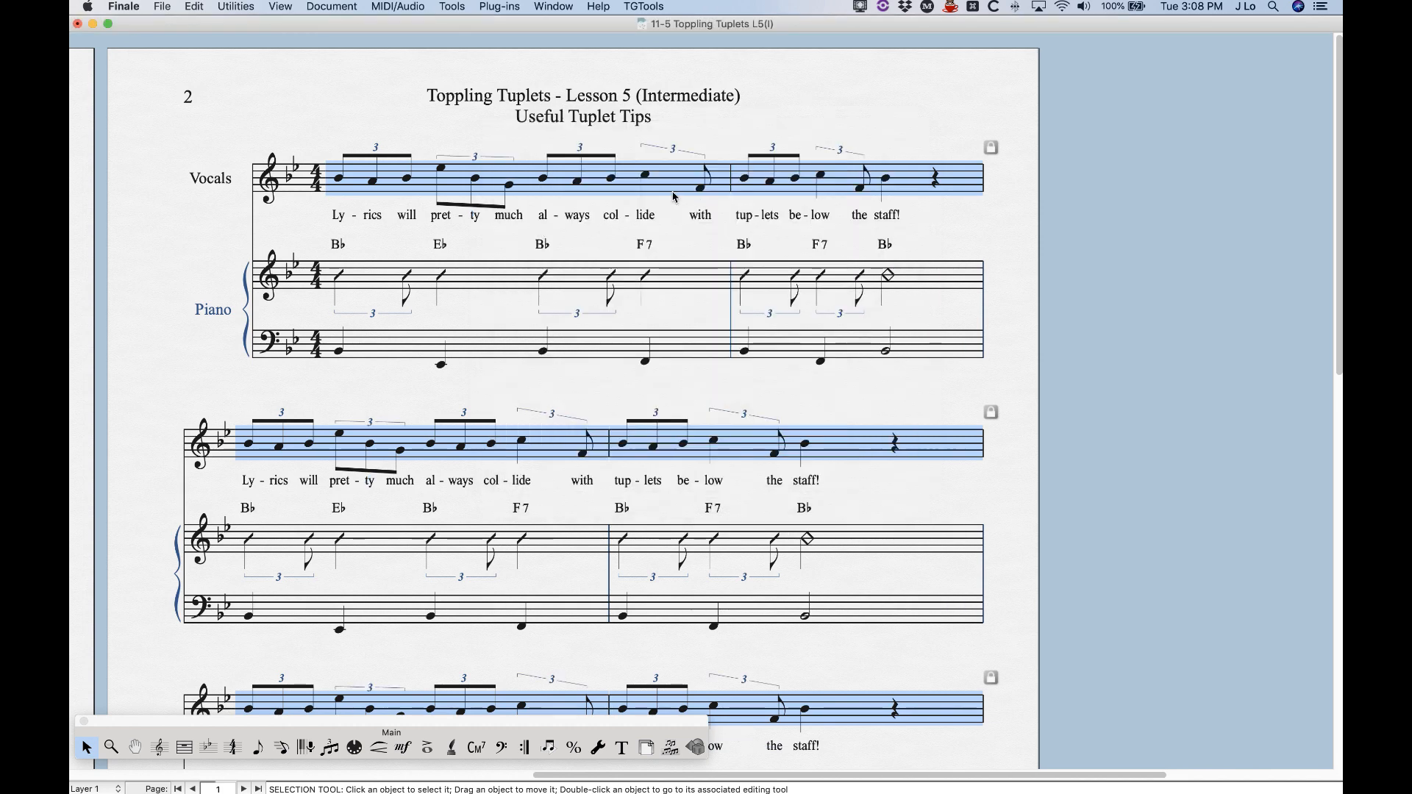
Change the key signature to C major for measures 13 through 20, transposing the notes up
left_click(208, 747)
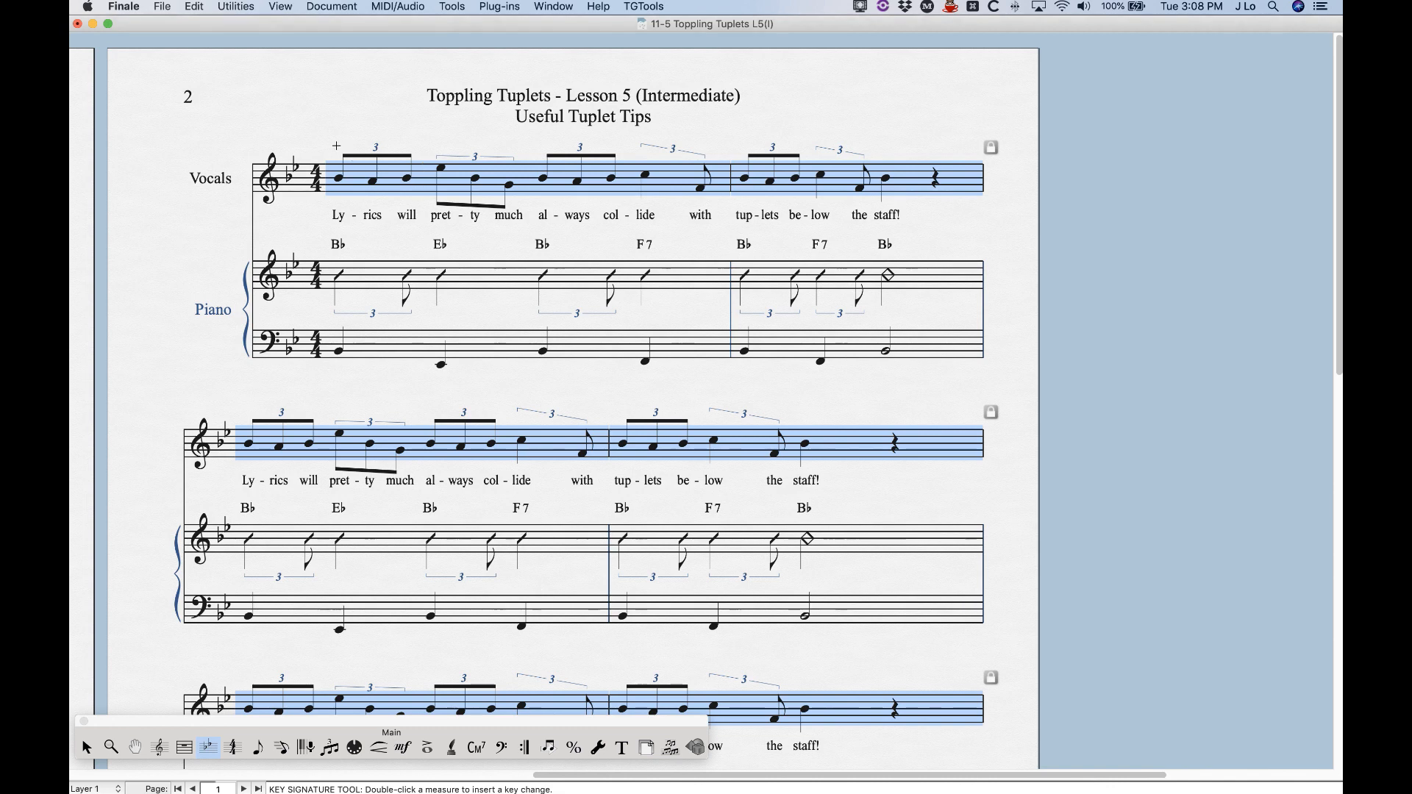
double_click(364, 180)
left_click(729, 209)
left_click(729, 208)
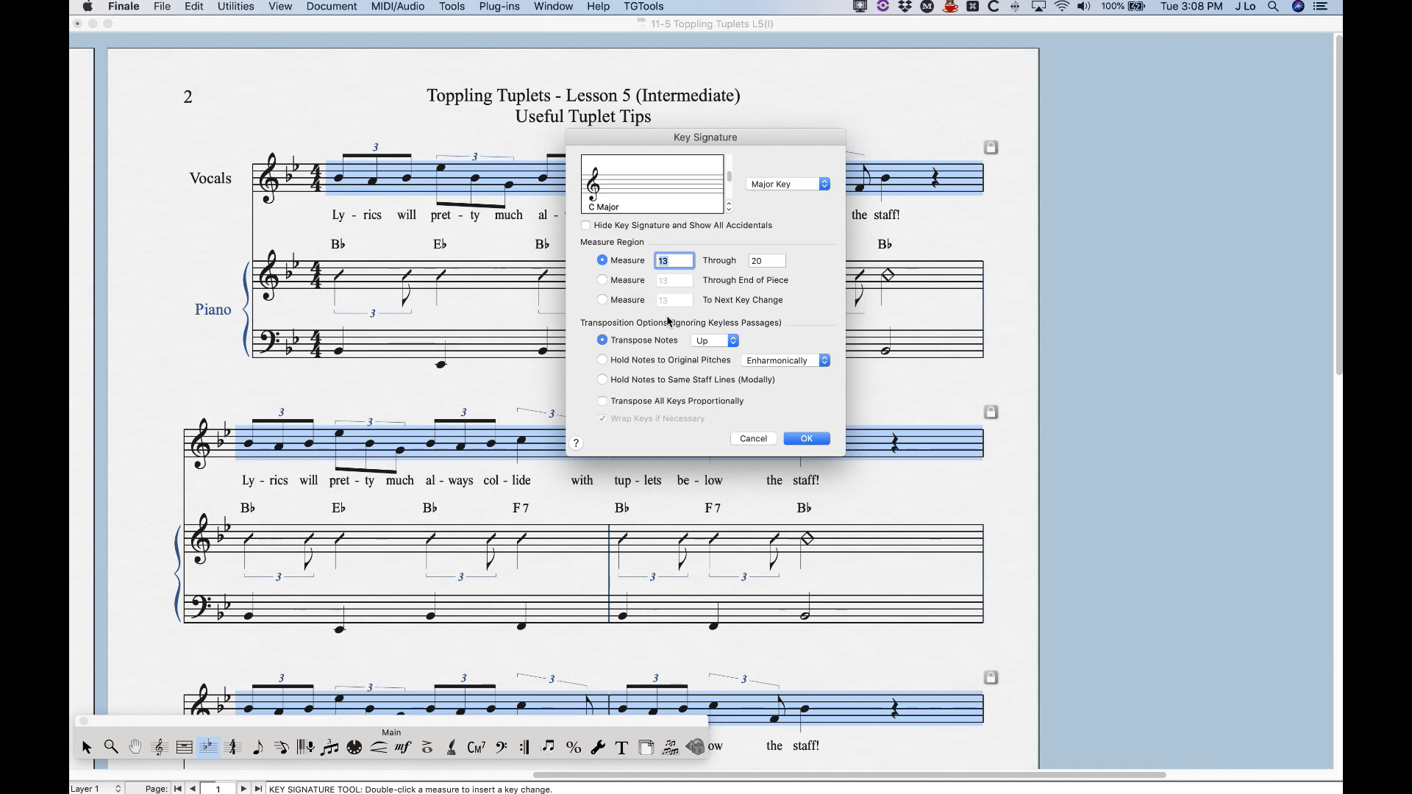
left_click(806, 438)
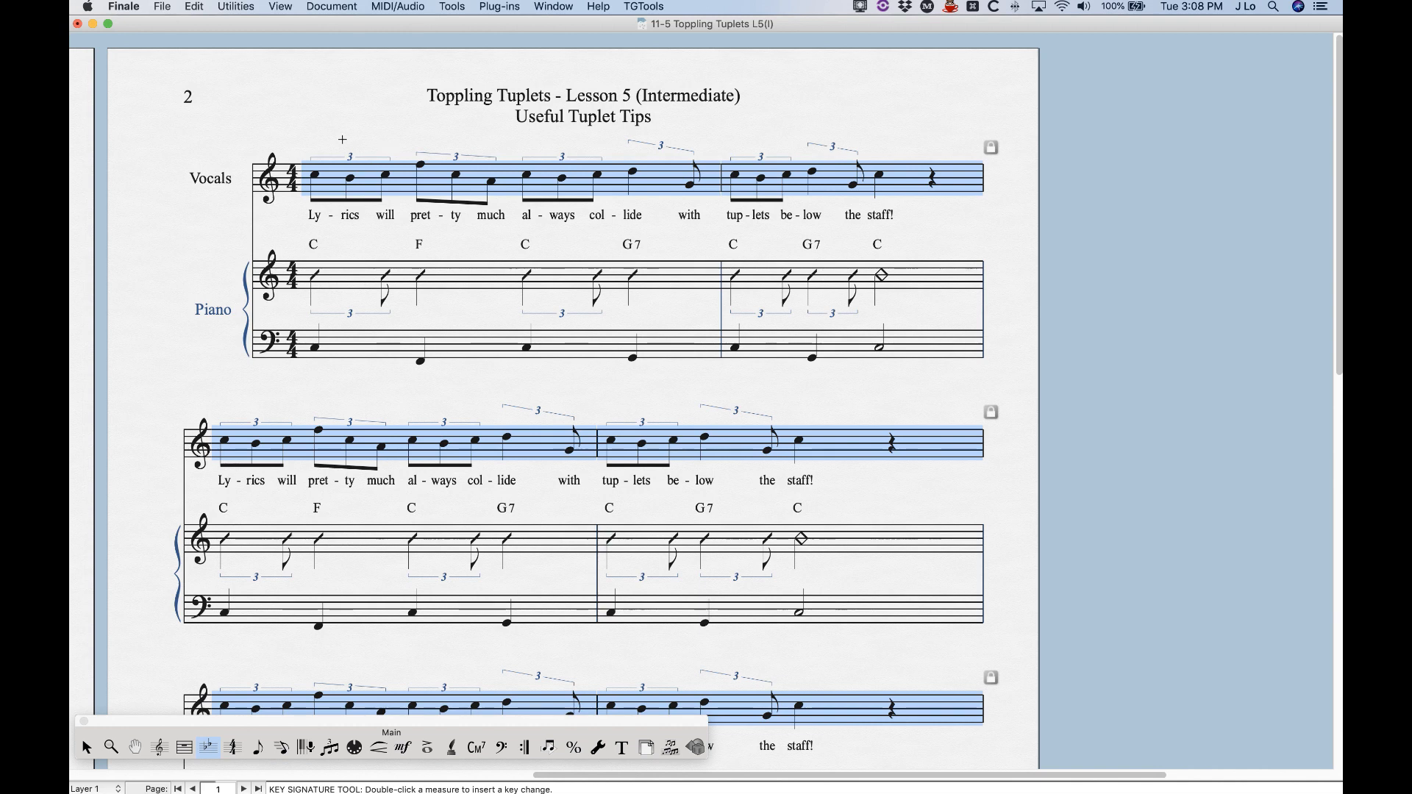
left_click(87, 747)
left_click(439, 117)
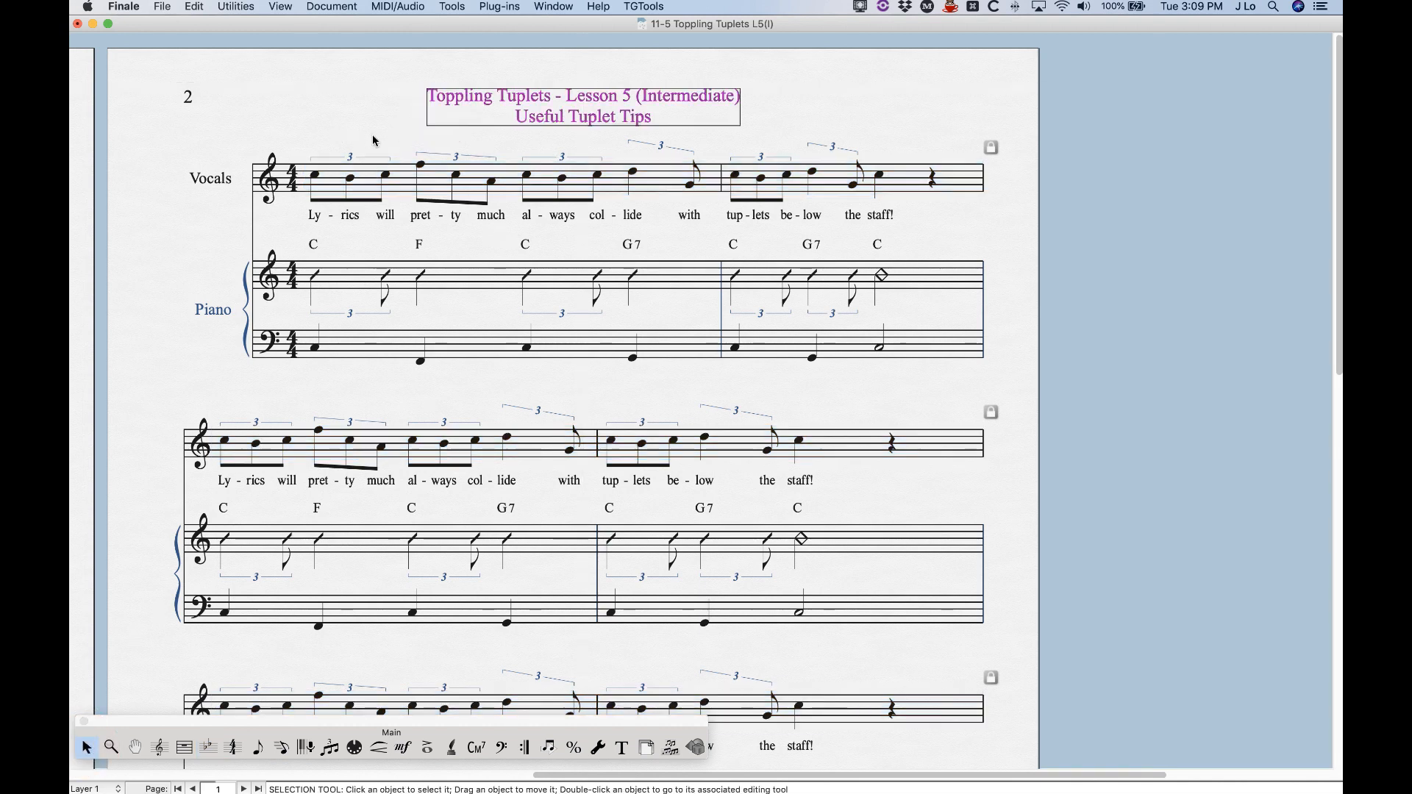
left_click(772, 110)
Move the tuplets above the piano's upper staff in page 2's last two systems by changing their placement, and undo the change
scroll(368, 490, "down", 5)
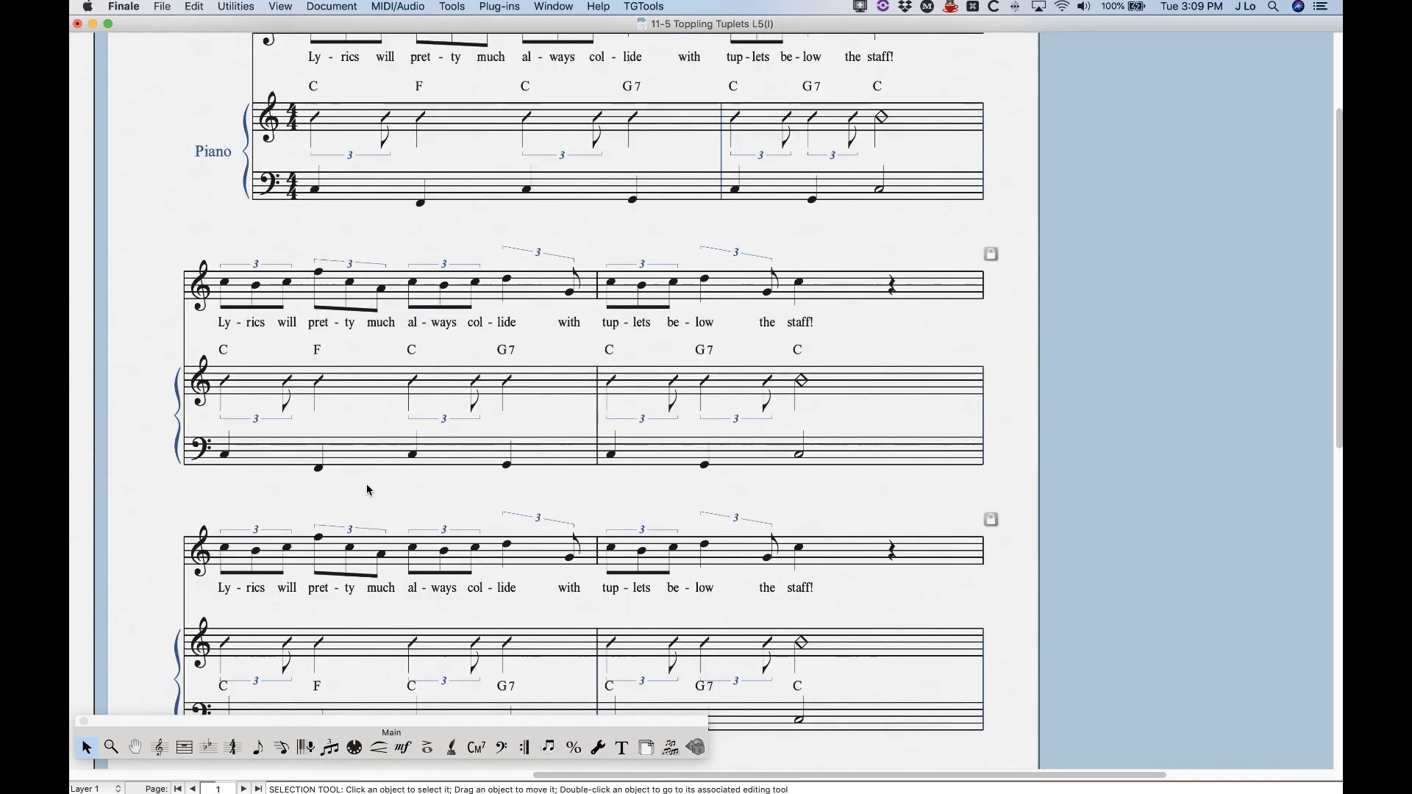
scroll(367, 490, "down", 4)
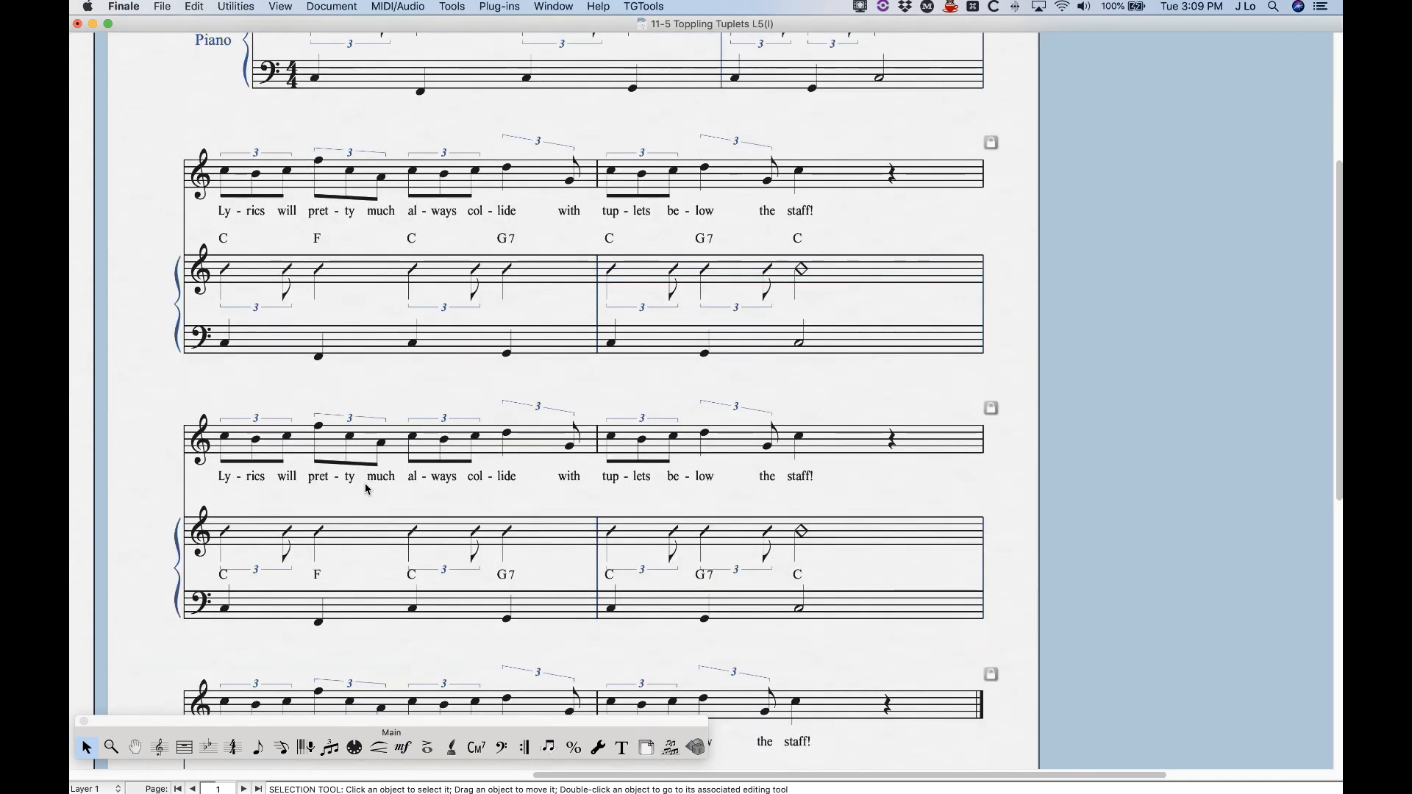
scroll(367, 490, "up", 9)
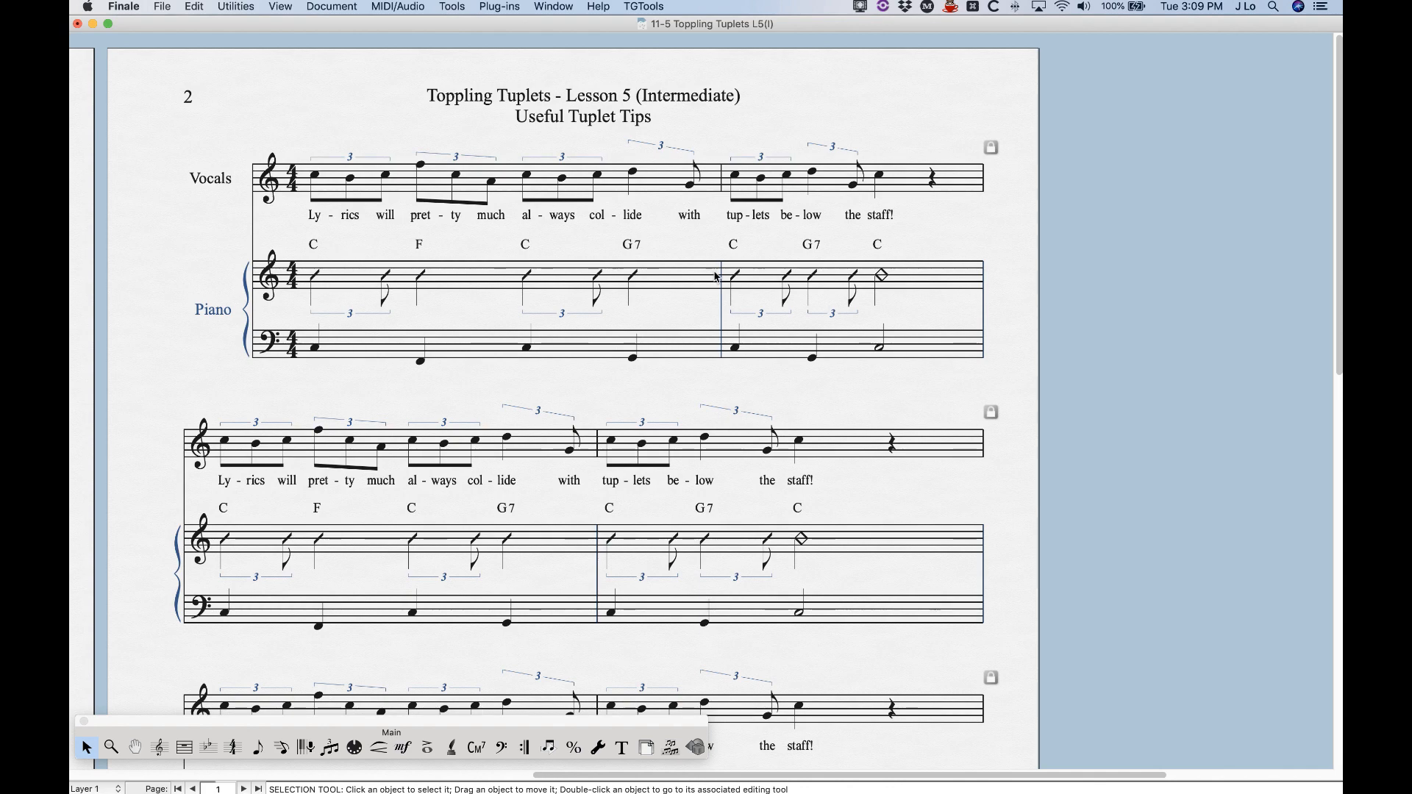
scroll(434, 291, "down", 10)
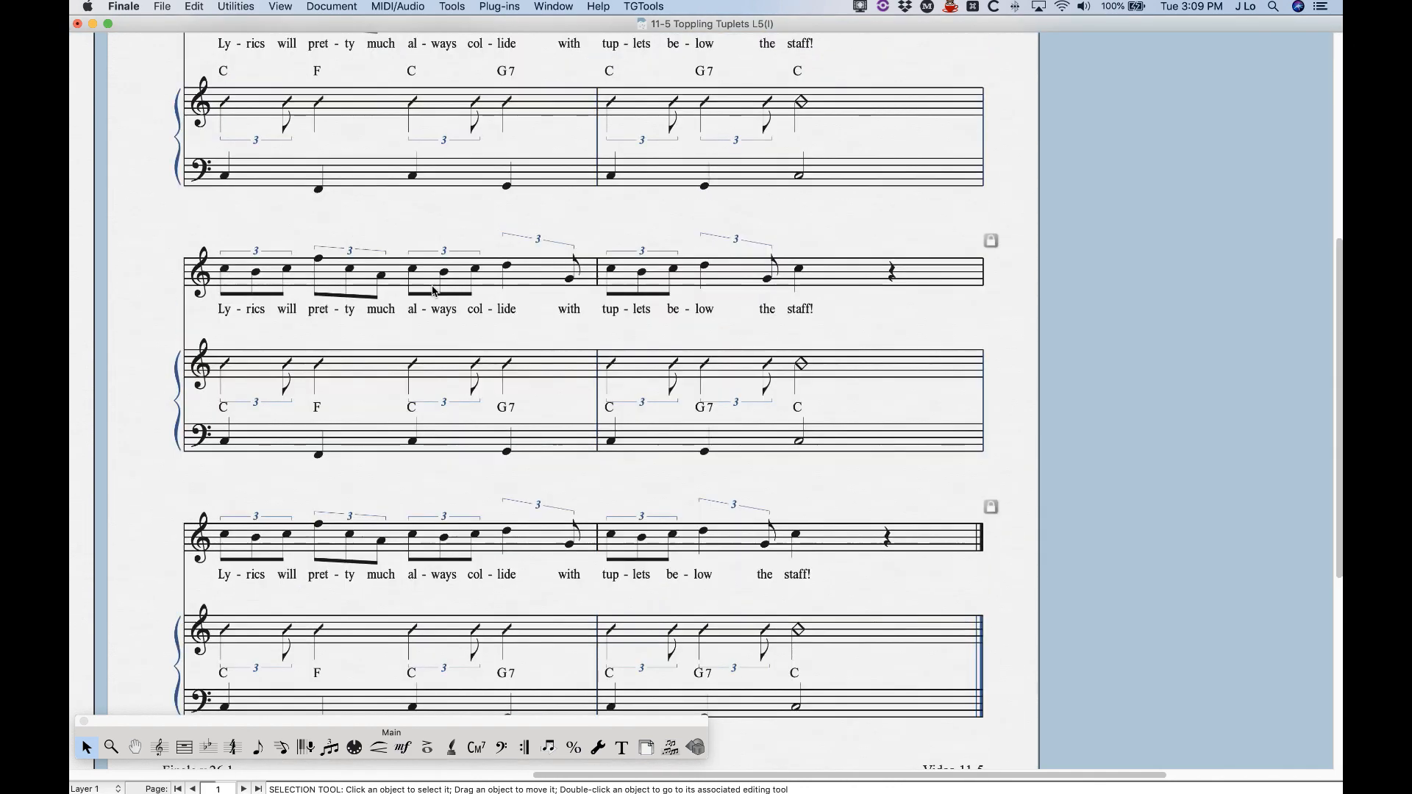
scroll(434, 291, "down", 4)
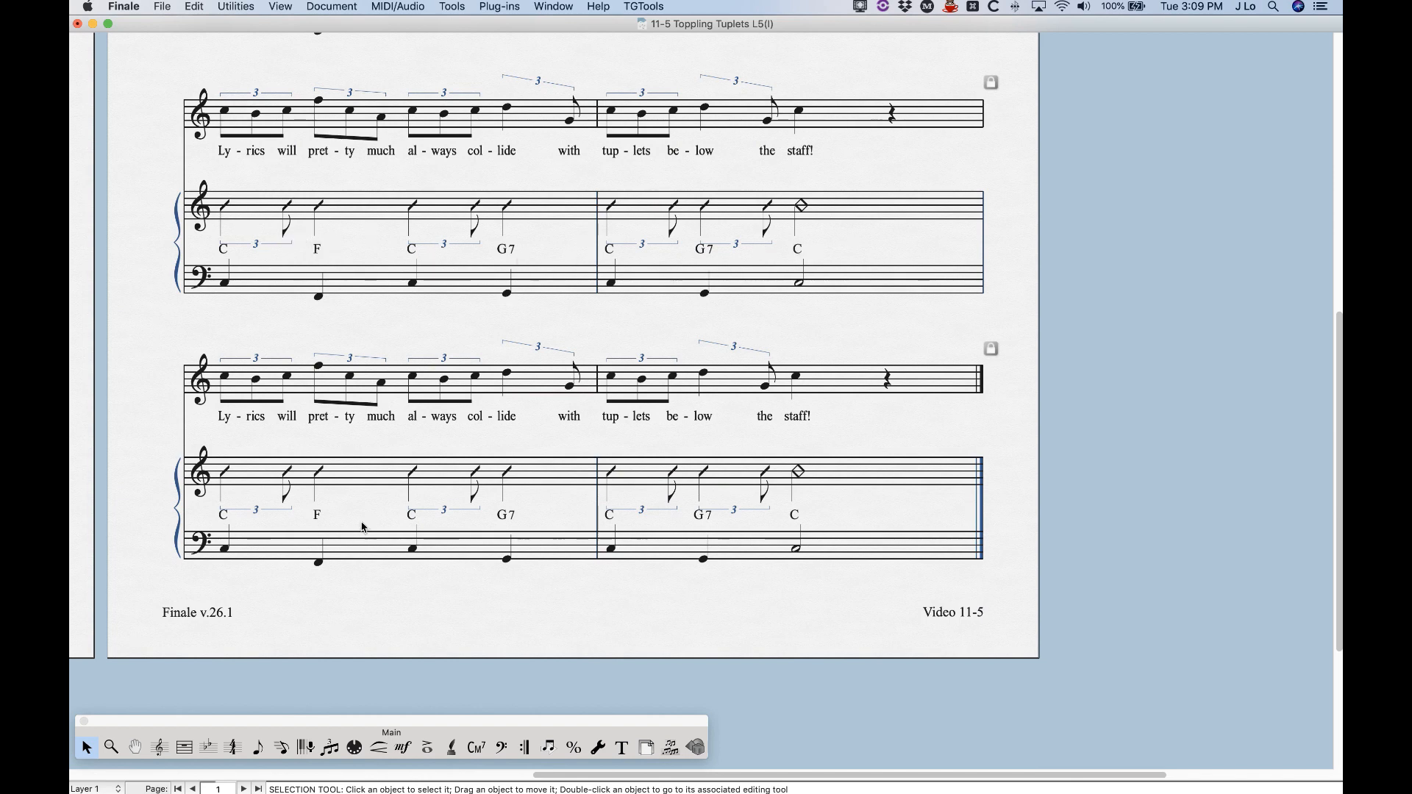
left_click(348, 208)
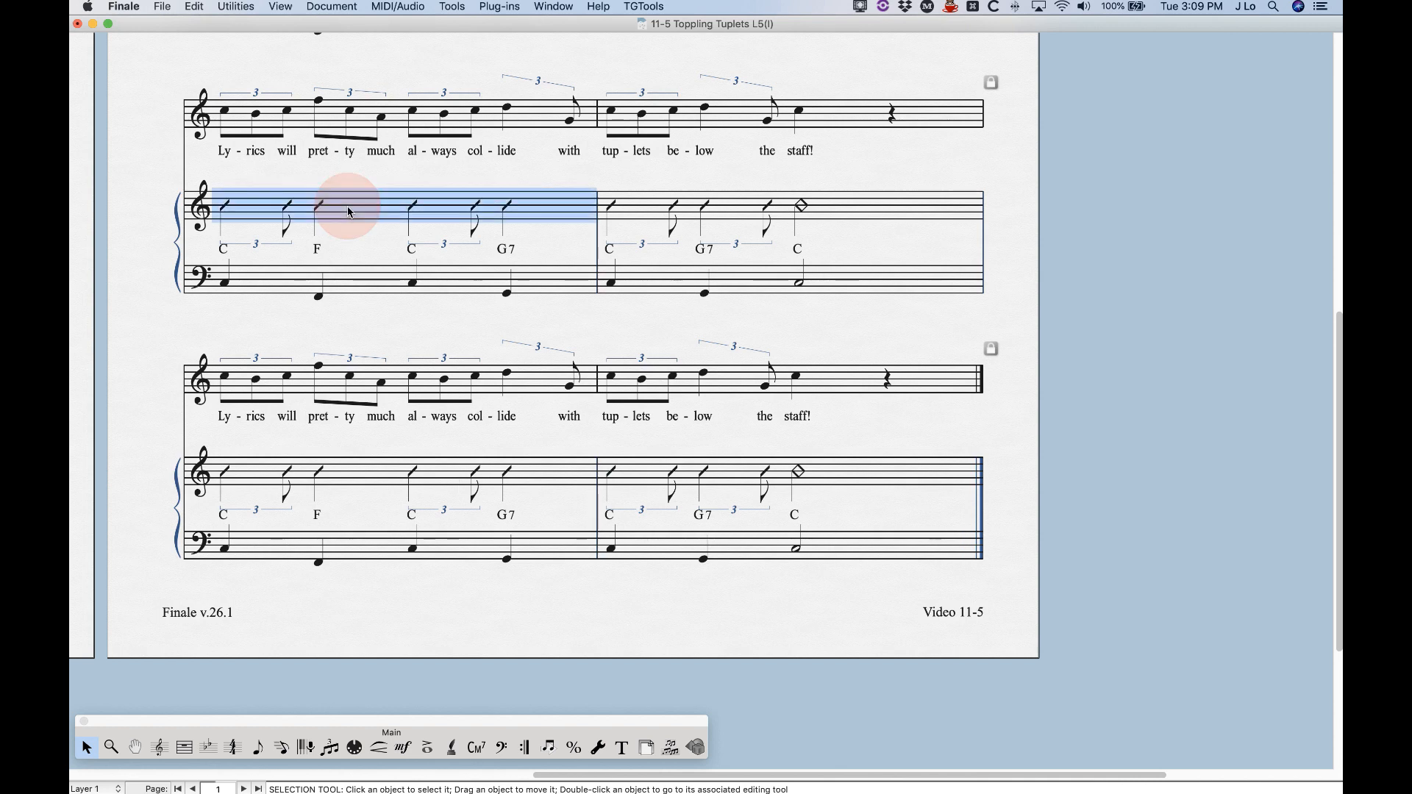
left_click(876, 474, "shift")
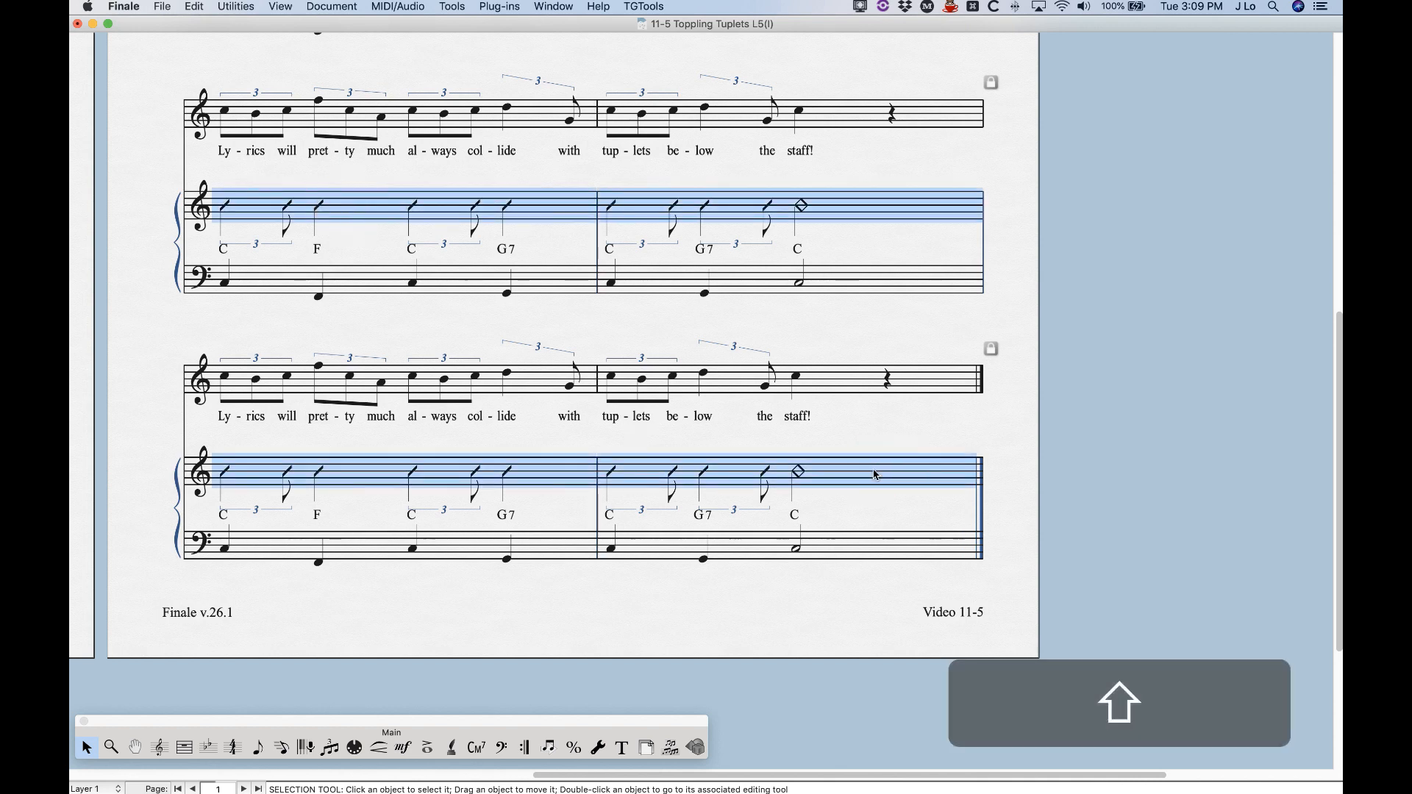
left_click(237, 5)
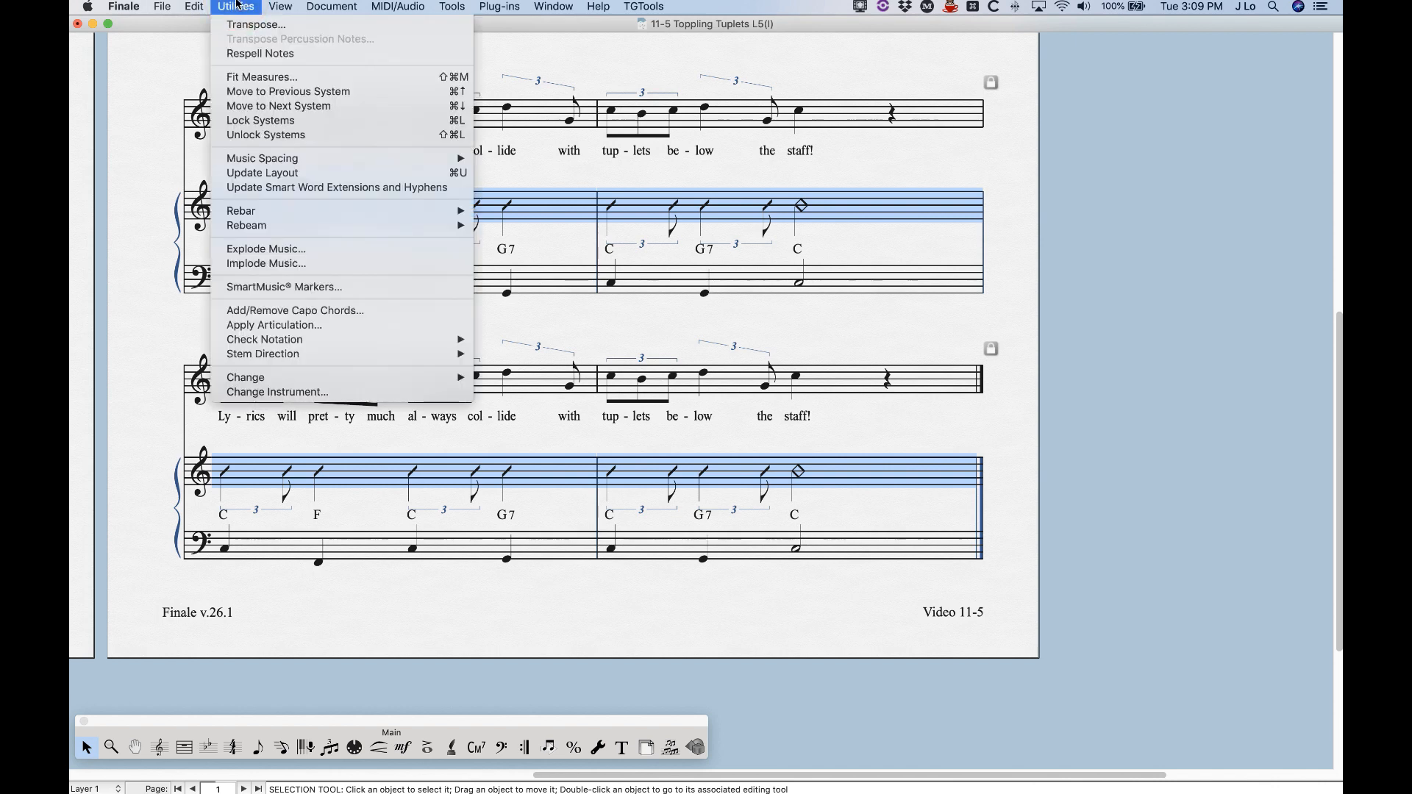
mouse_move(412, 377)
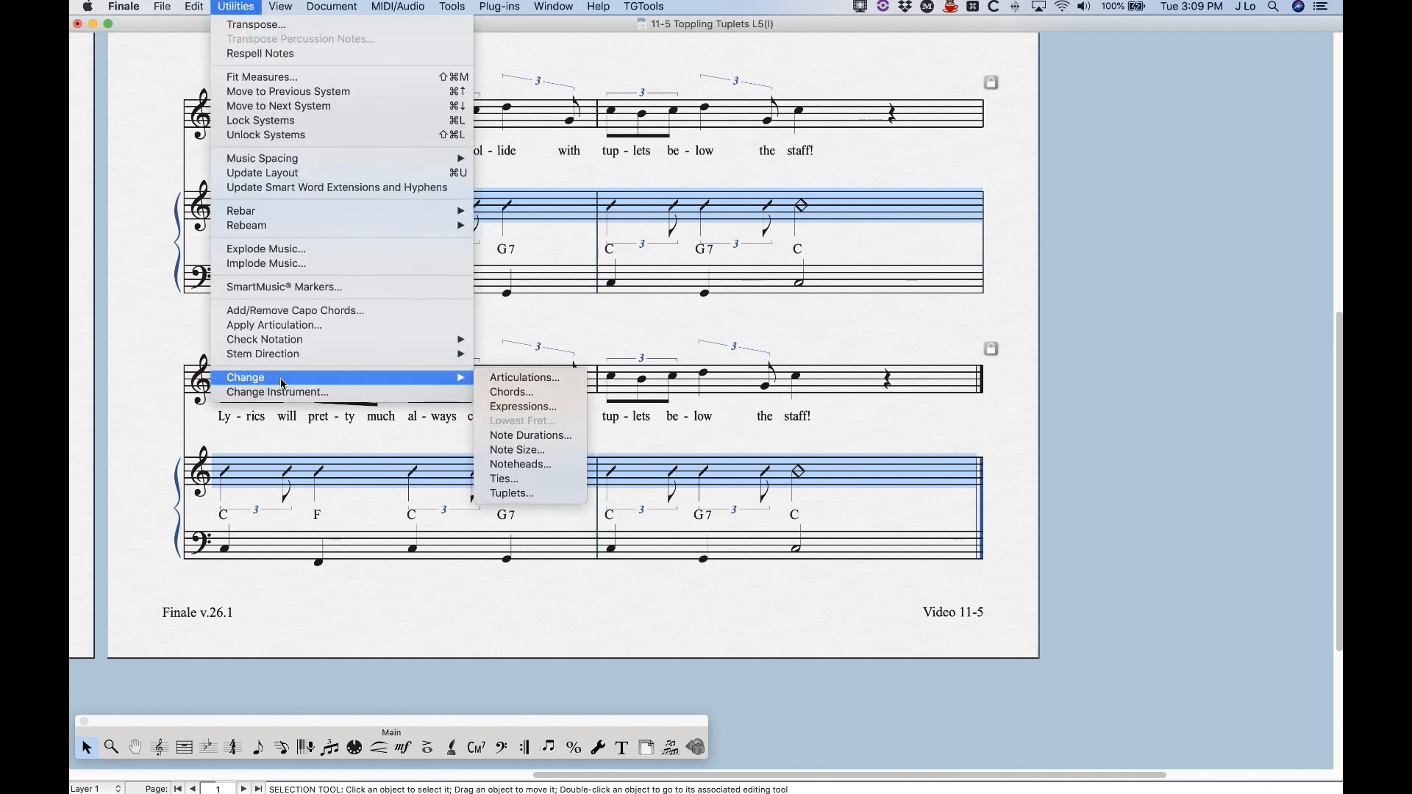
left_click(559, 494)
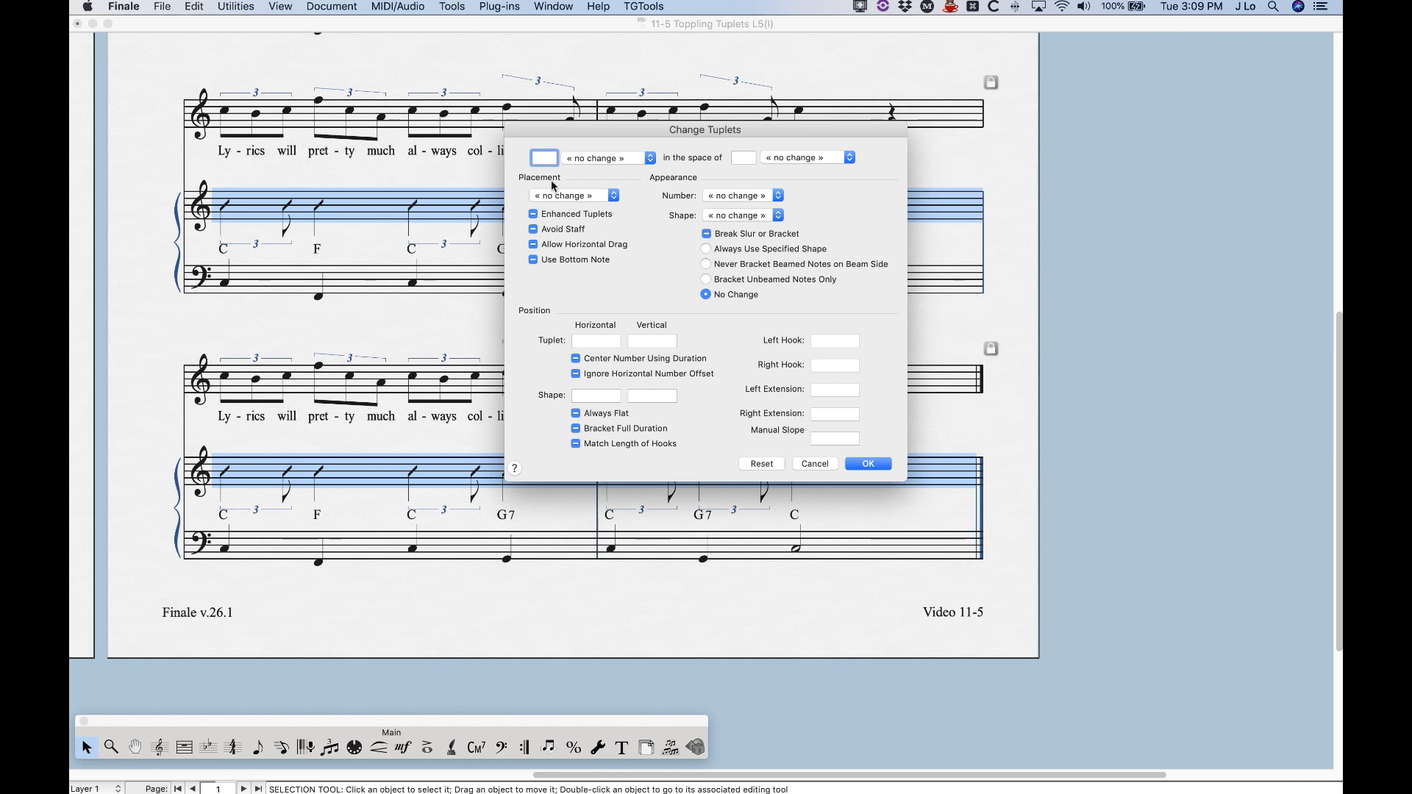
left_click(557, 196)
left_click(558, 243)
left_click(868, 463)
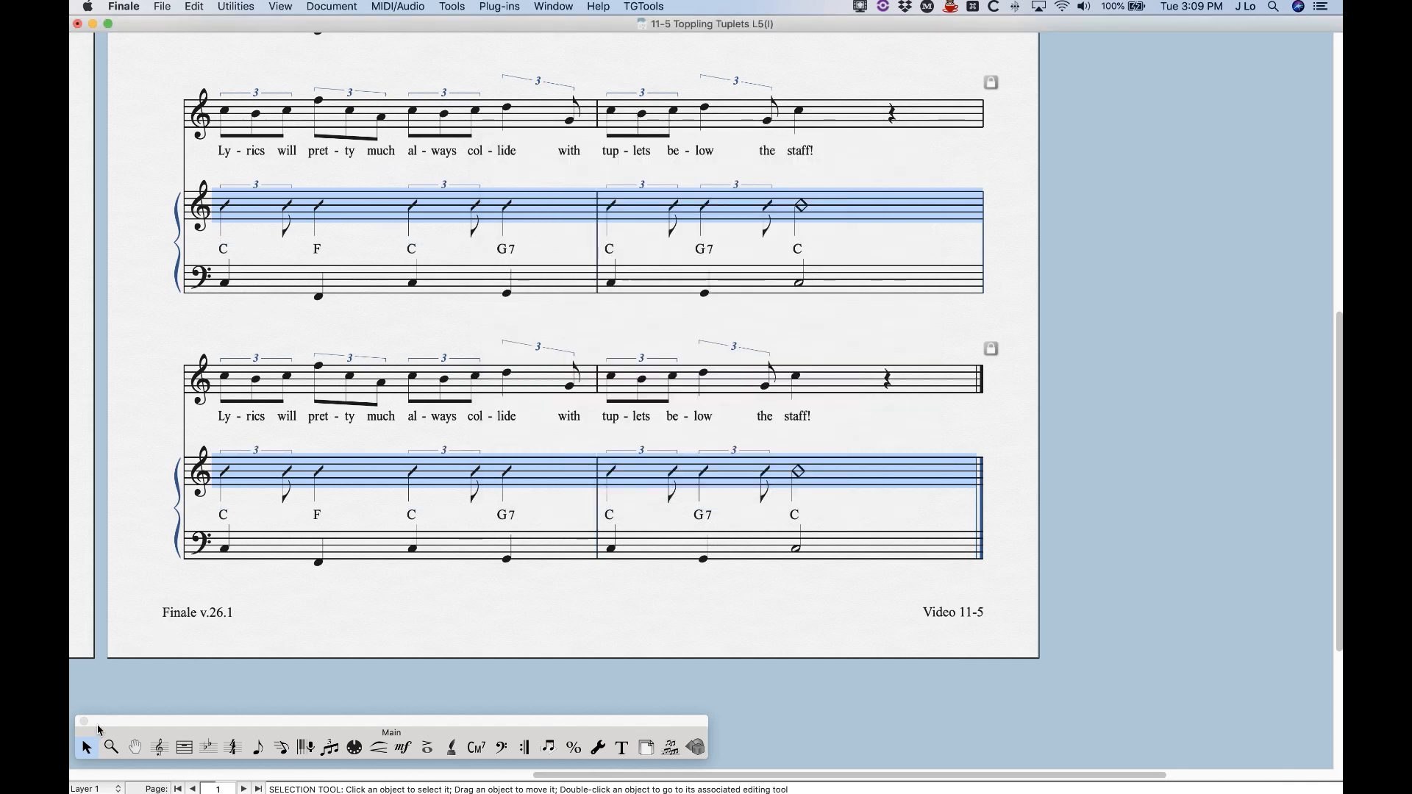
left_click(368, 315)
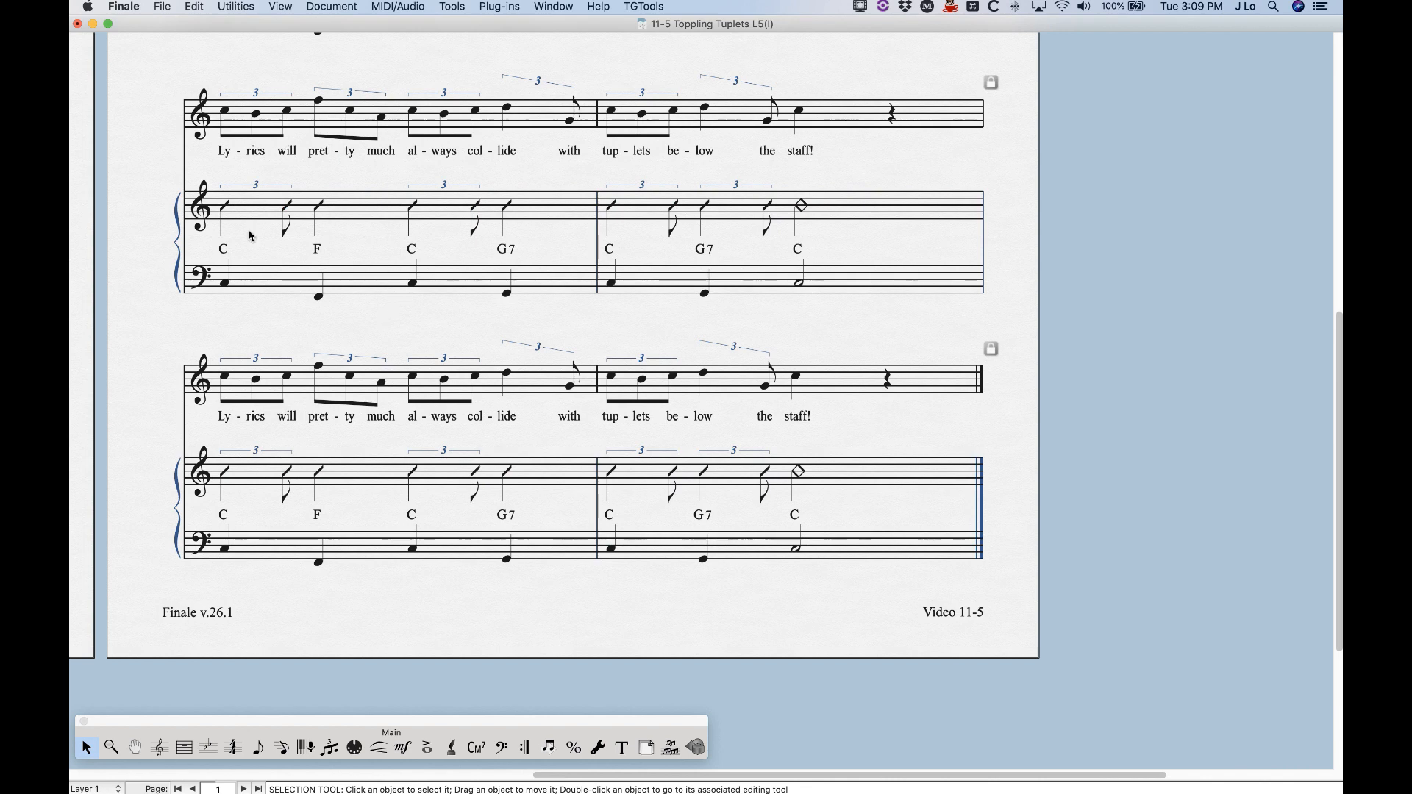
key("super+z")
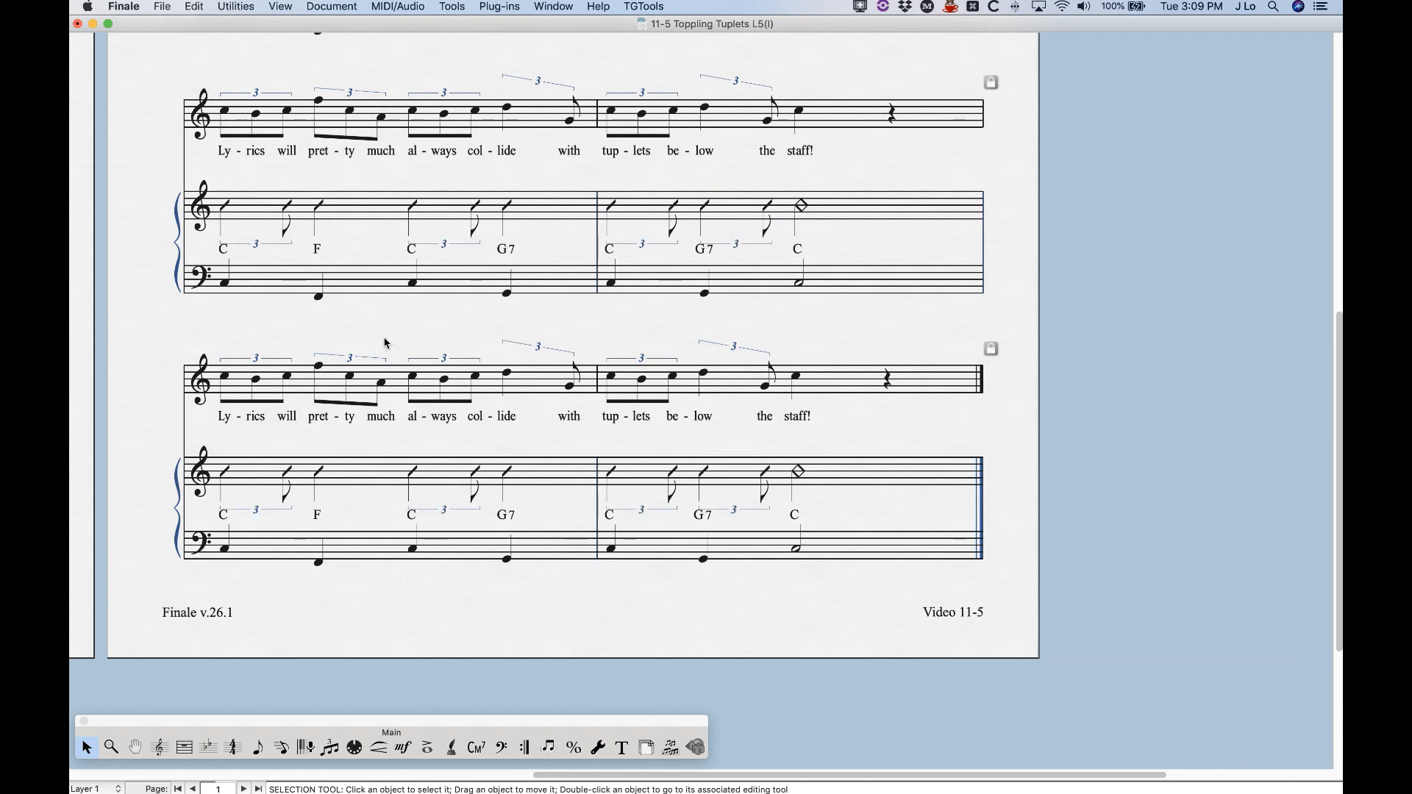
Enable Stems Up in the Alternate Notation settings of the Rhythmic Notation staff style used on the piano's upper staff
left_click(159, 747)
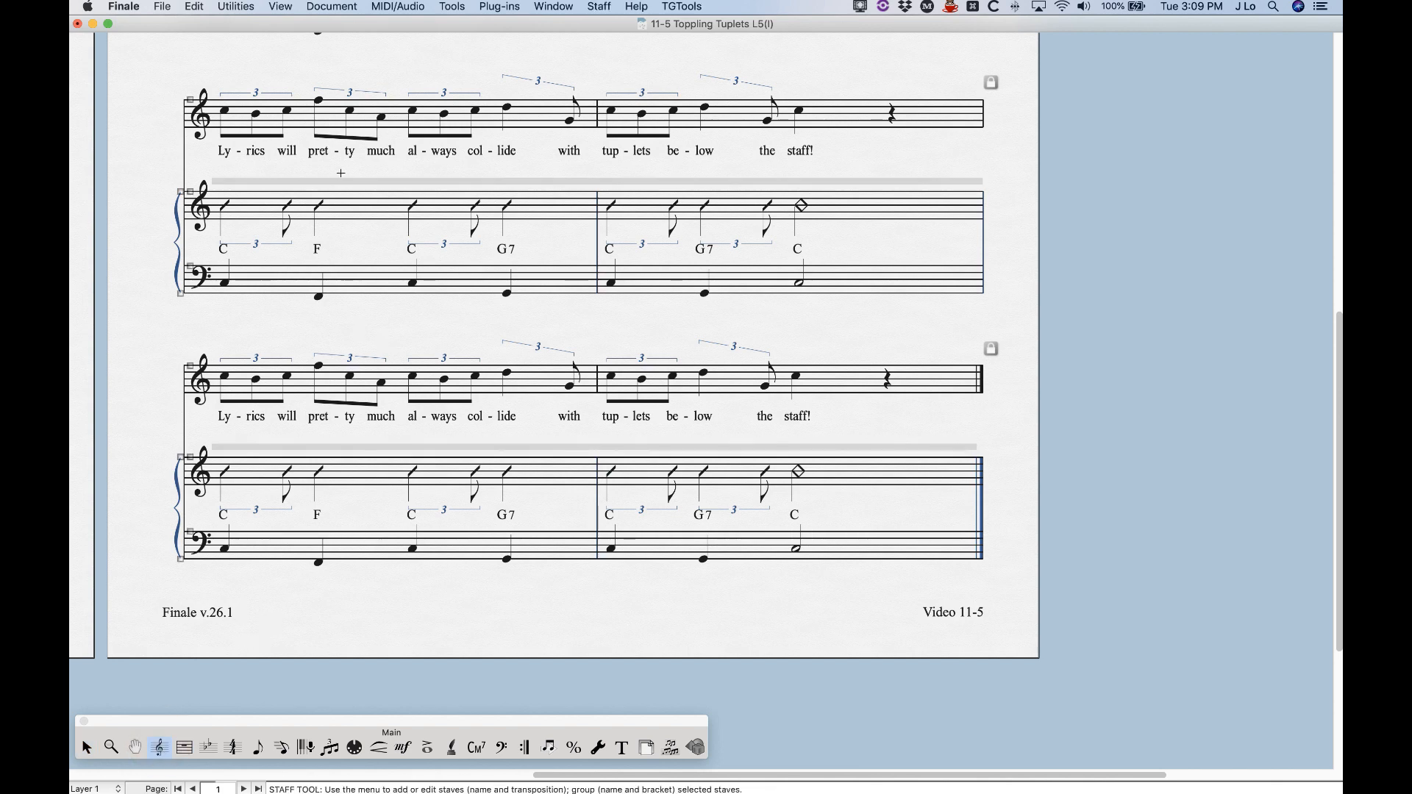
double_click(289, 182)
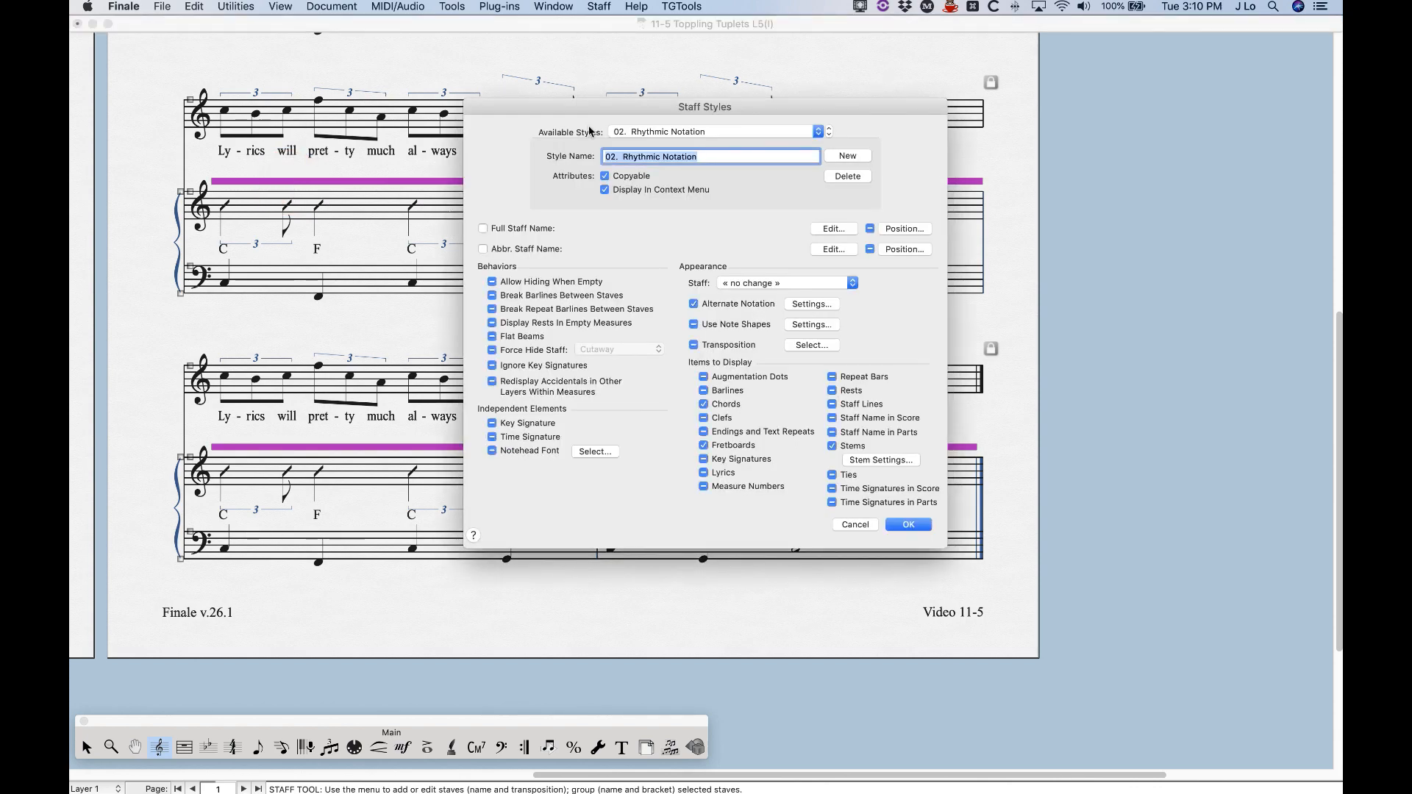
left_click_drag(586, 111, 607, 76)
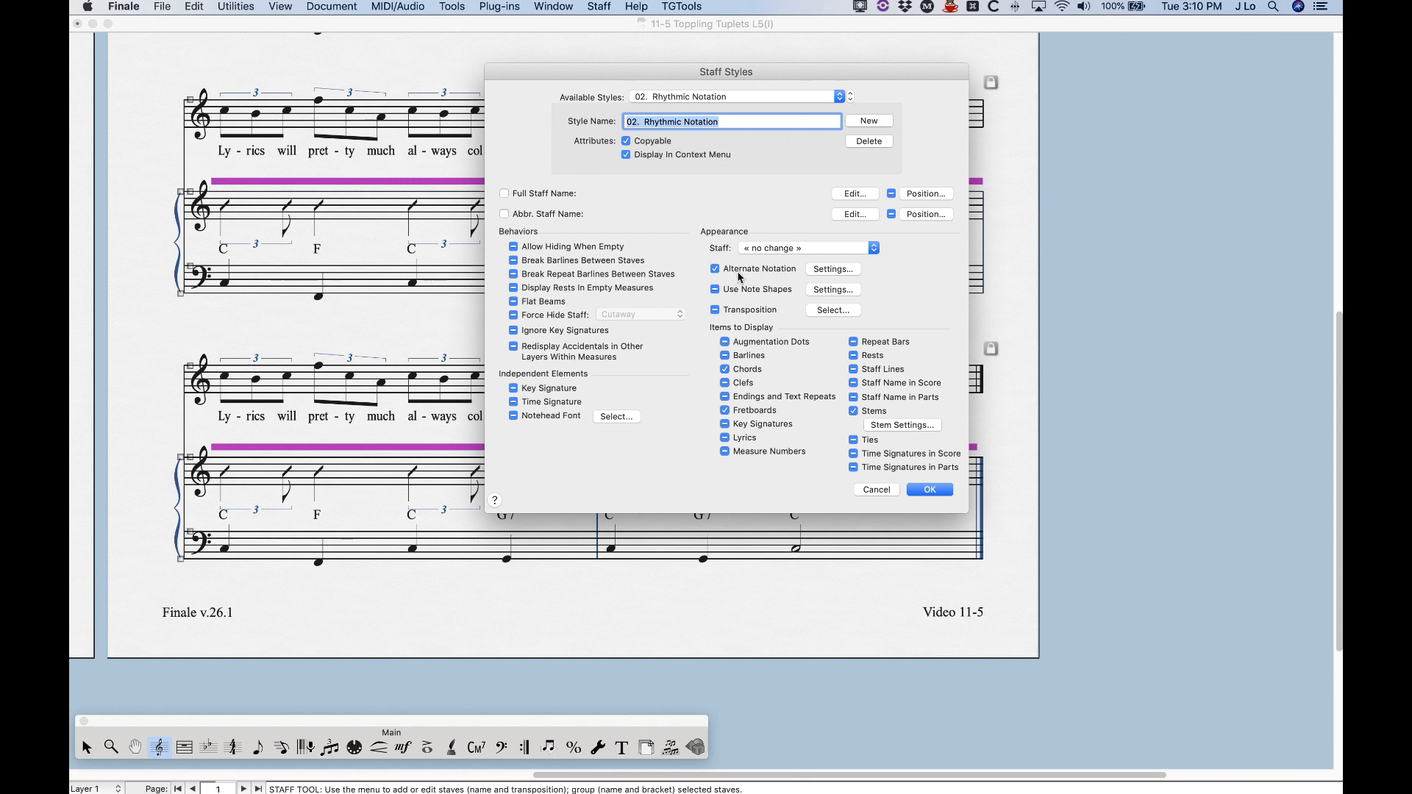
left_click(827, 272)
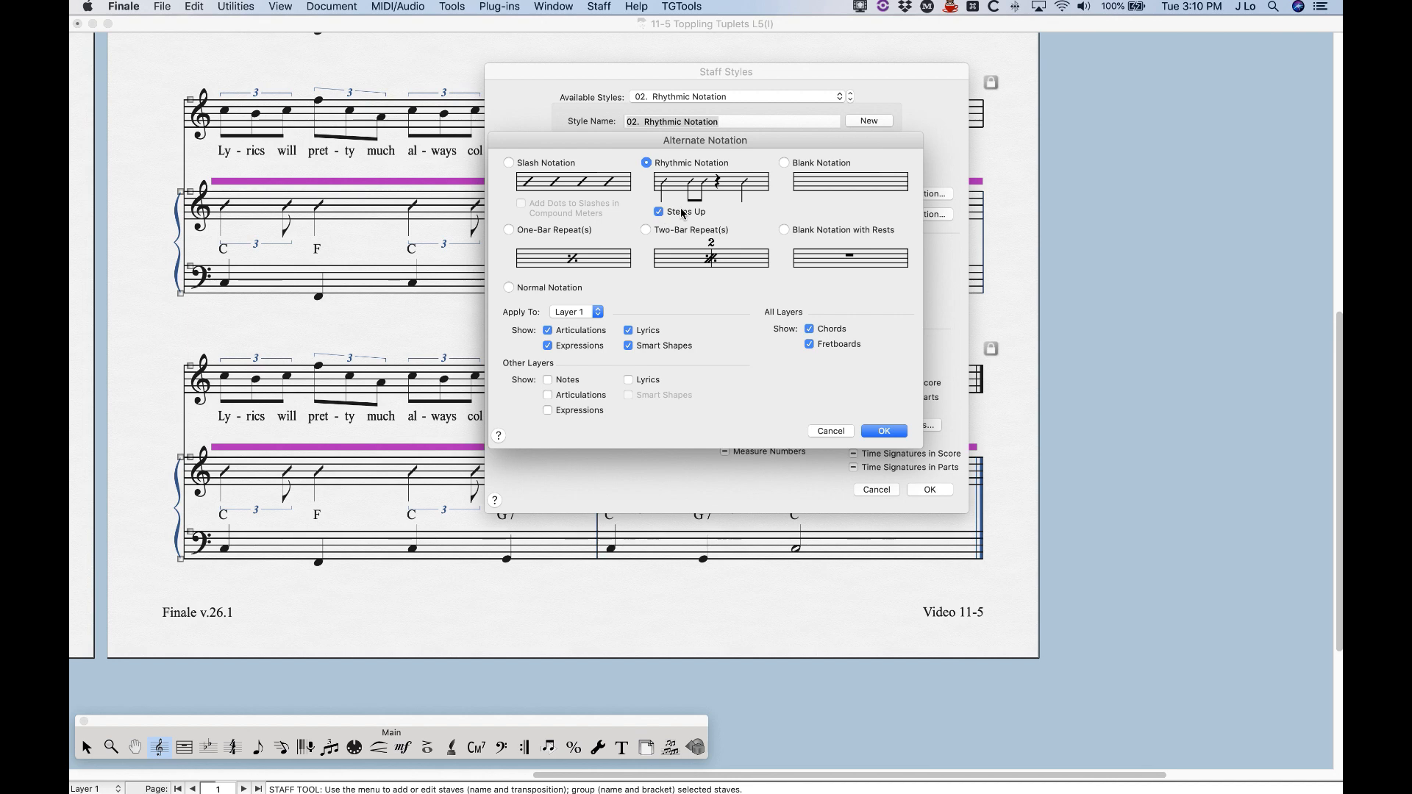
left_click(883, 431)
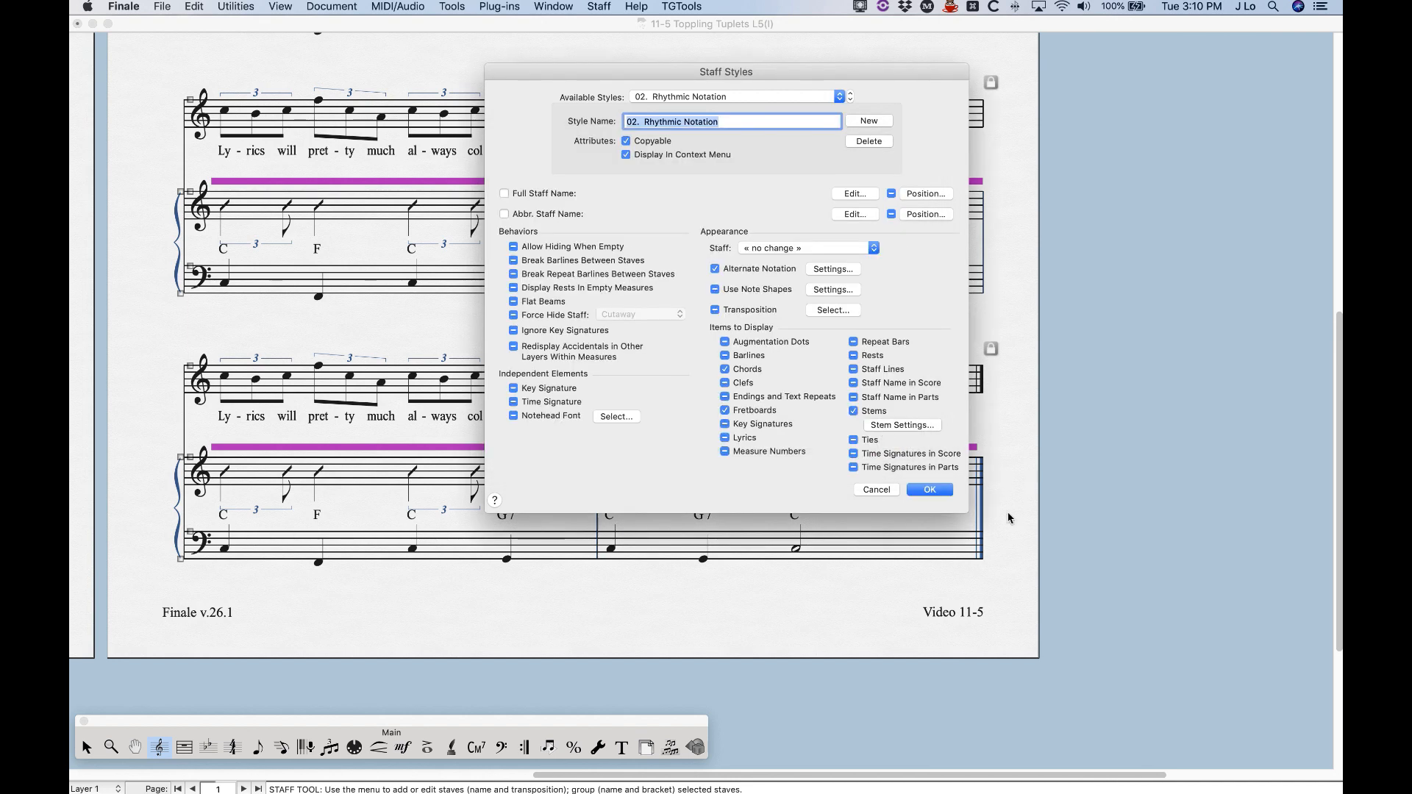
left_click(929, 489)
left_click(86, 748)
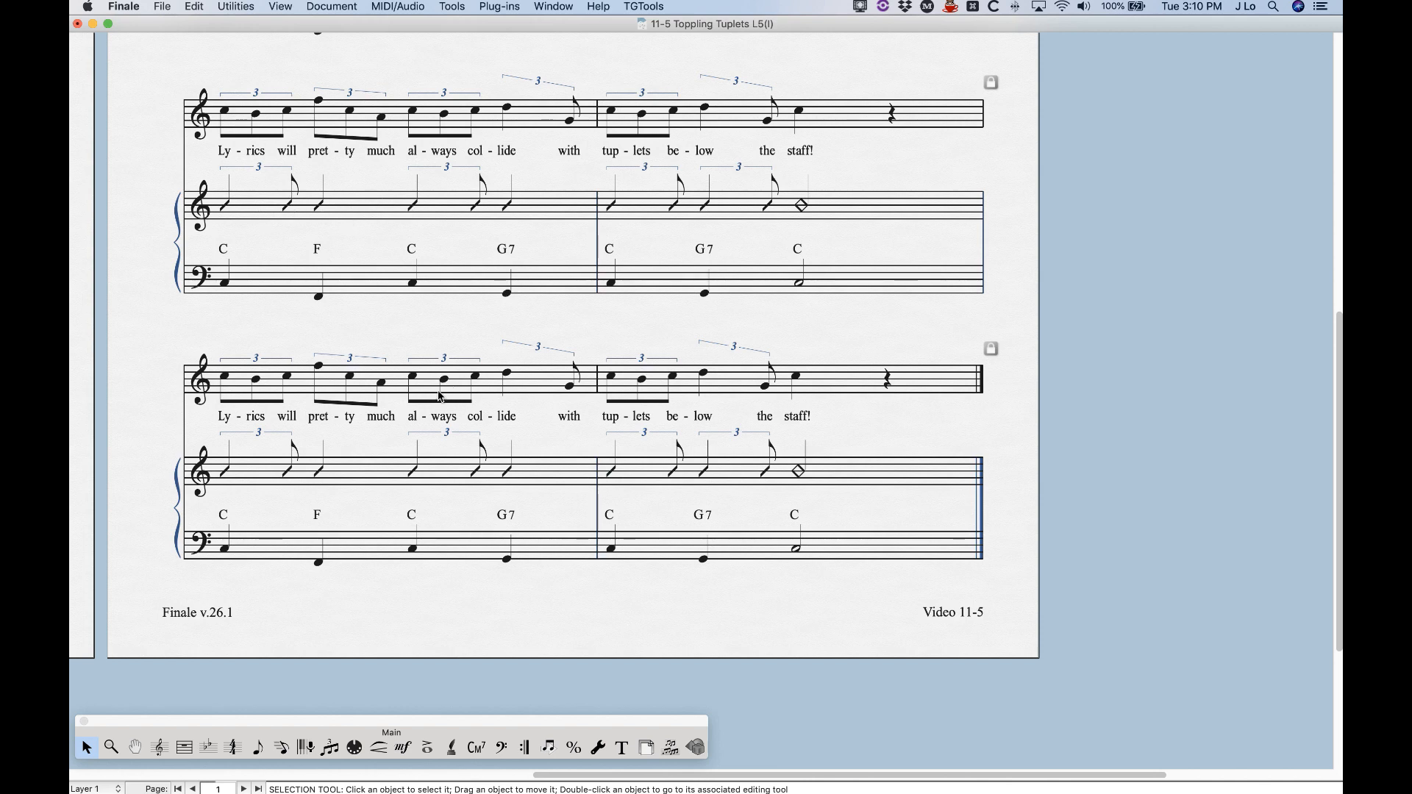
scroll(434, 400, "up", 1)
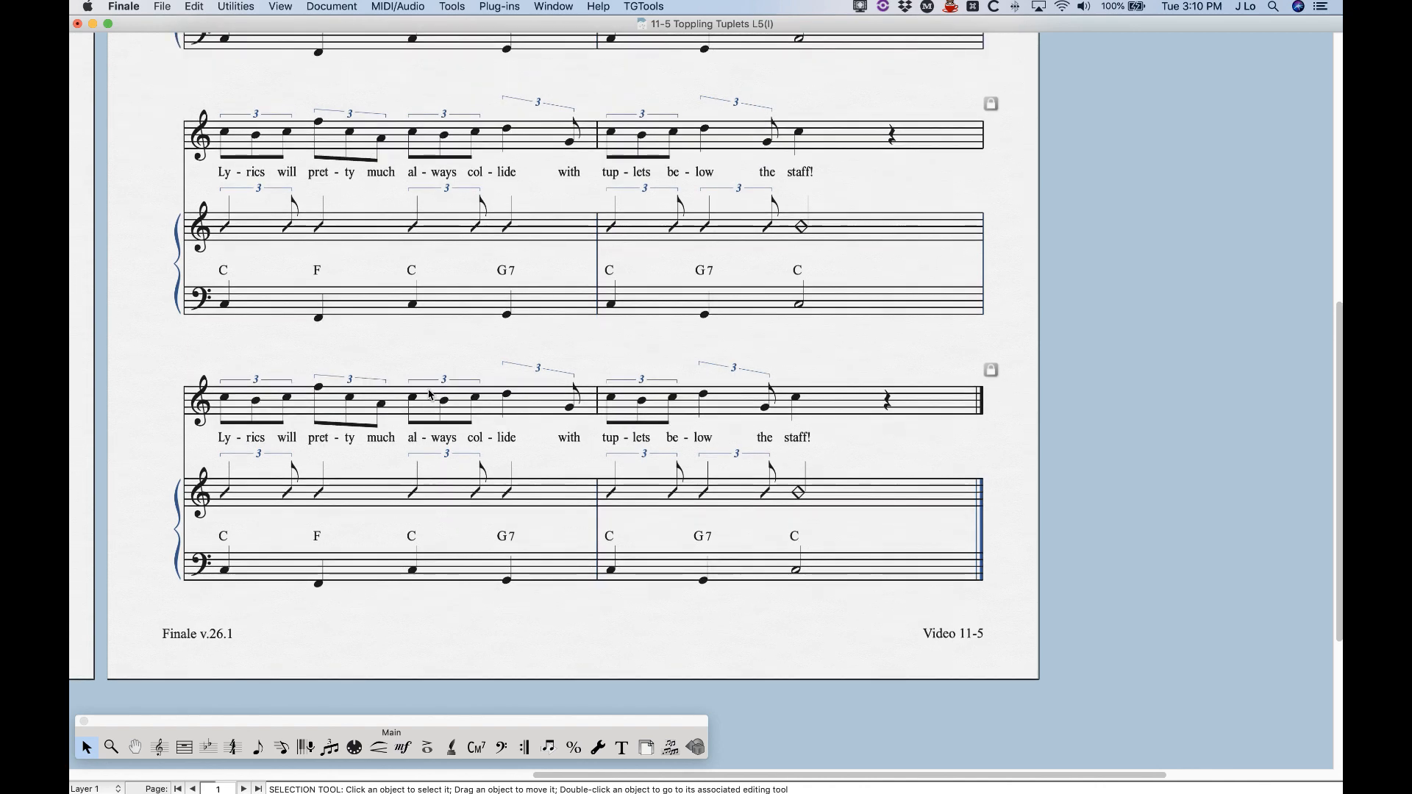
scroll(425, 526, "up", 5)
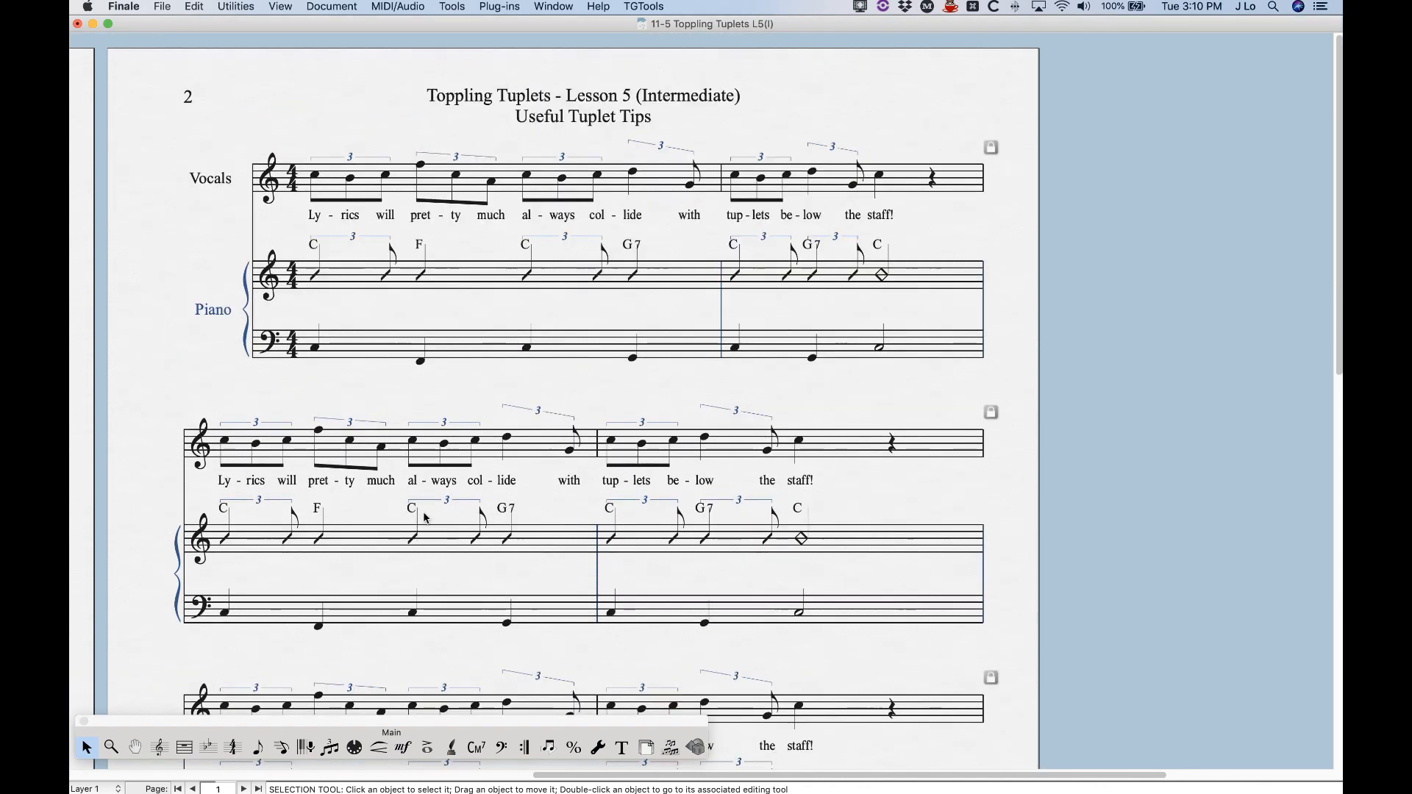
scroll(425, 521, "down", 10)
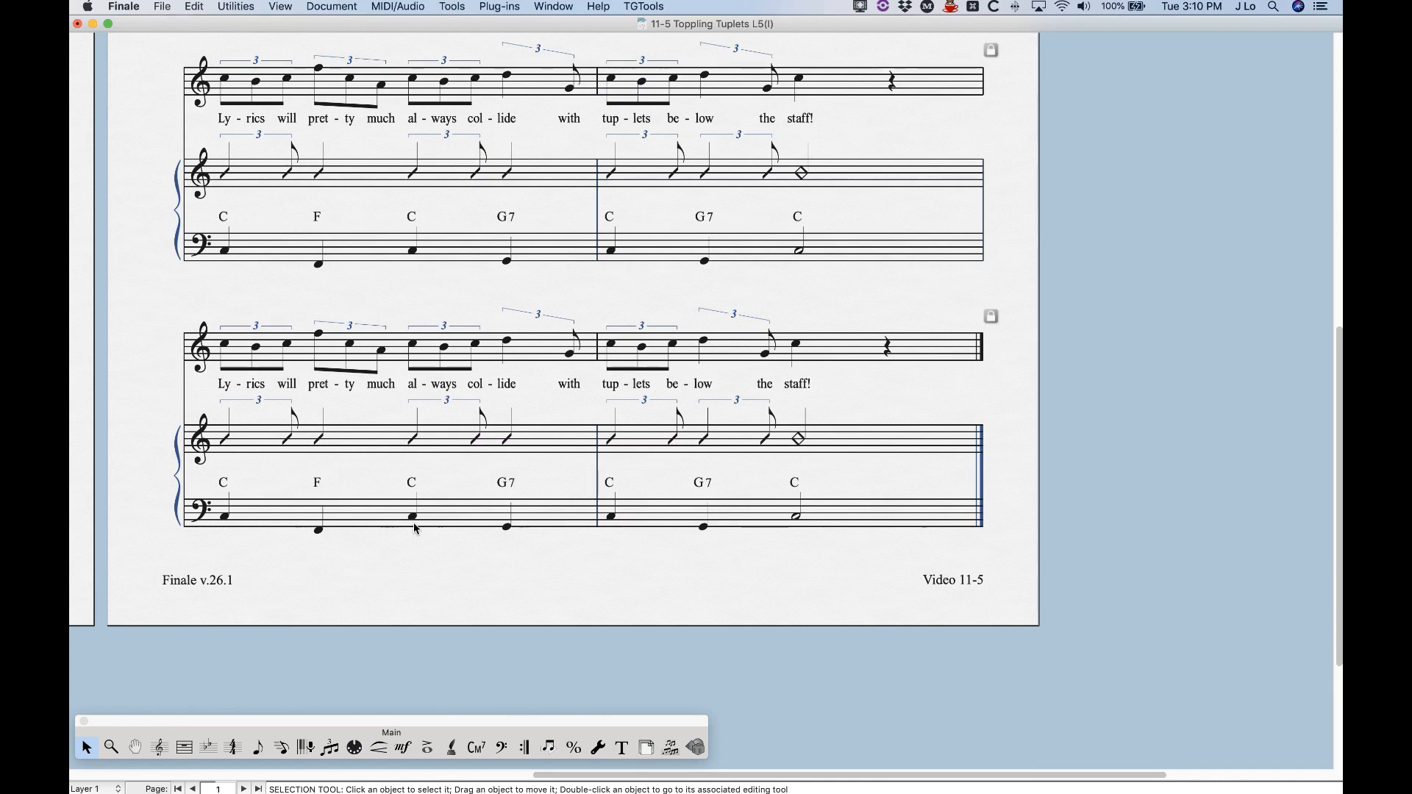